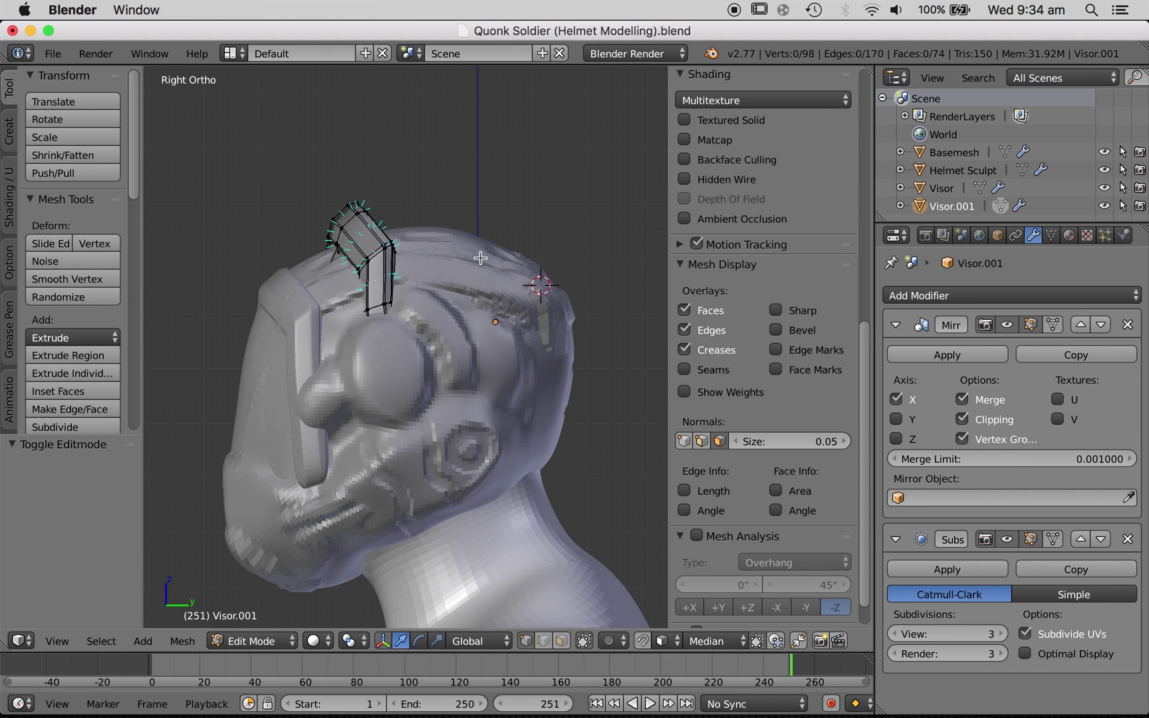
- Delete all but one vertex of the Visor.001 mesh
key(a)
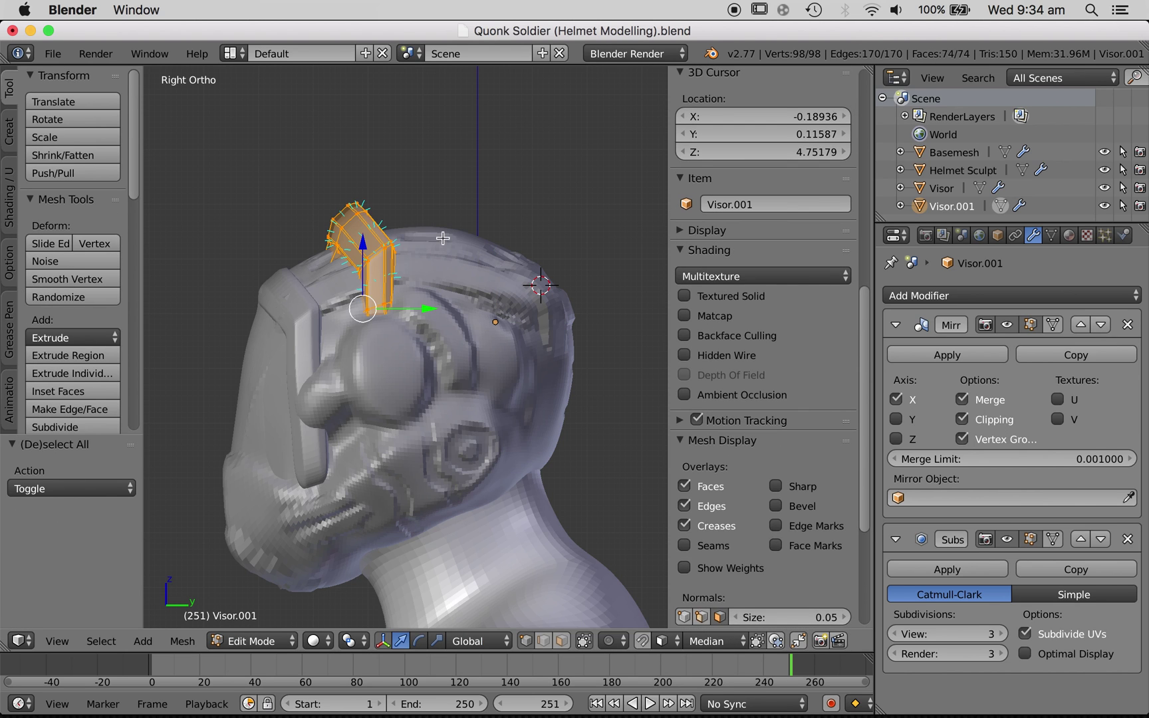
key(z)
key(x)
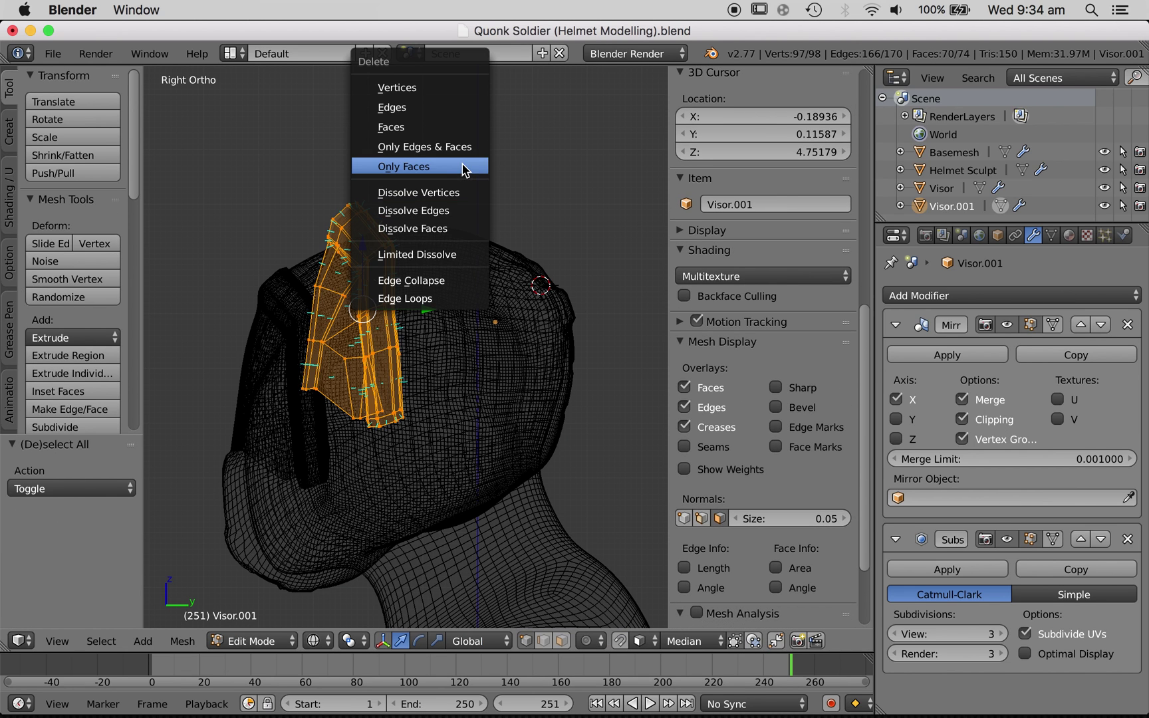
click(440, 80)
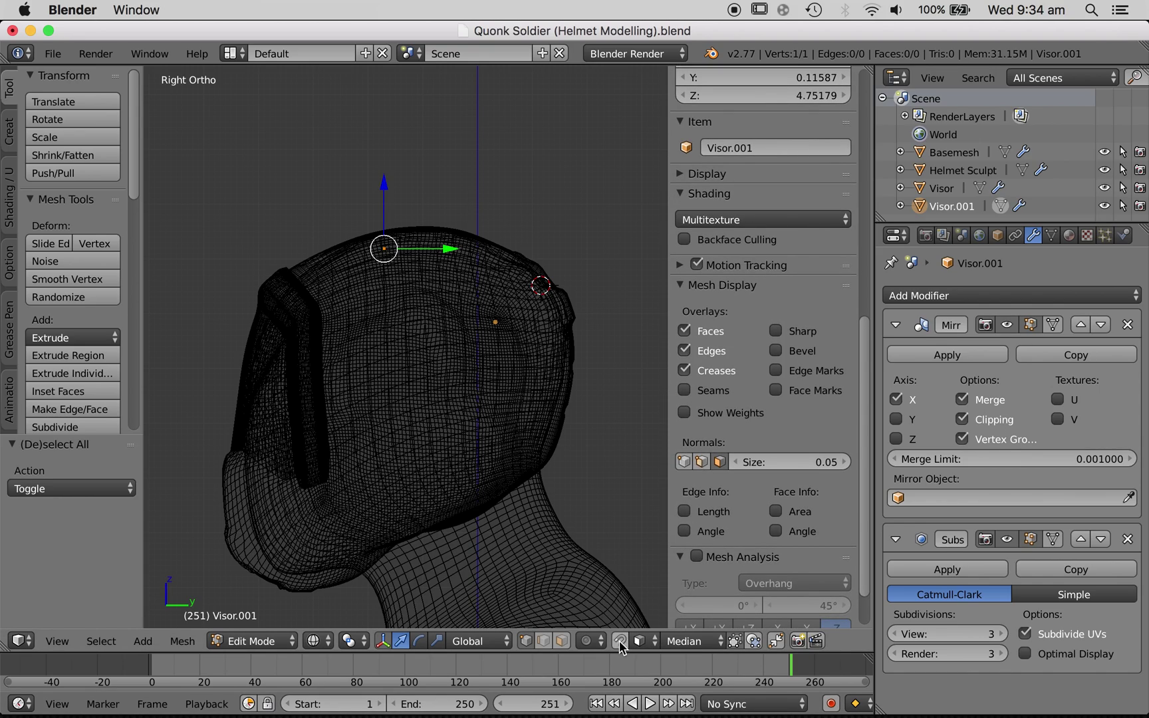
- Enable snapping and move the remaining vertex onto the helmet's centre line, just behind the visor band
scroll(561, 387, right, 10)
ctrl+scroll(561, 386, up, 5)
key(z)
scroll(561, 387, up, 8)
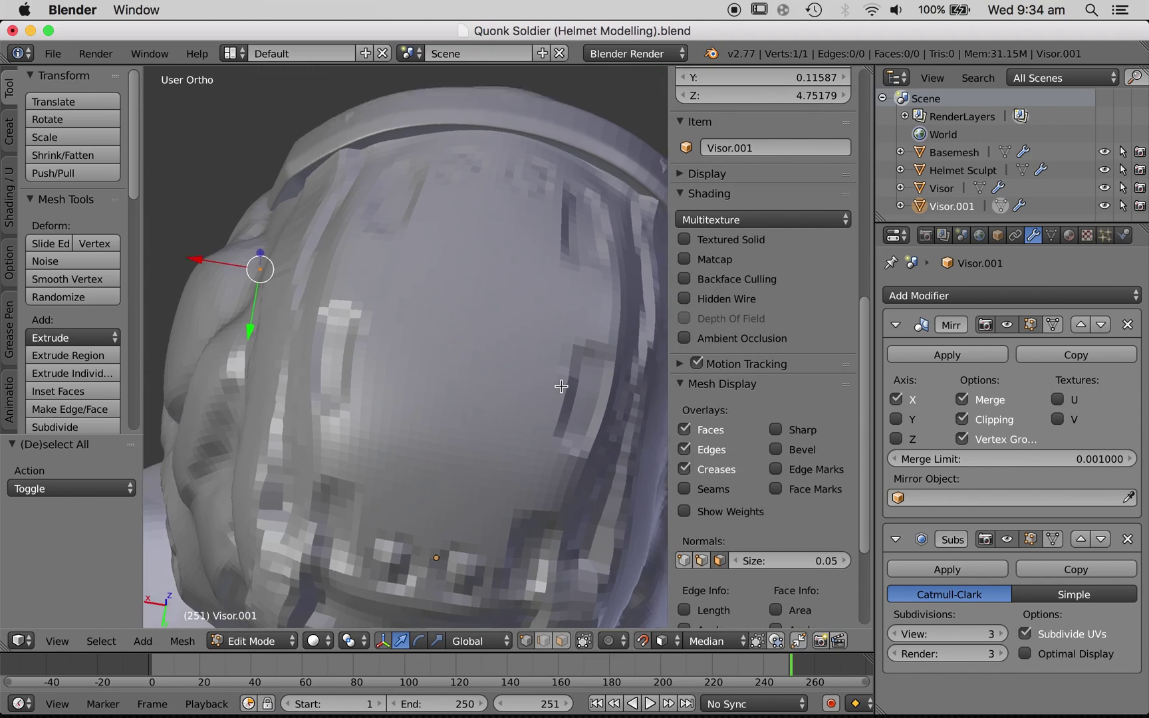
scroll(561, 386, right, 2)
key(g)
click(462, 284)
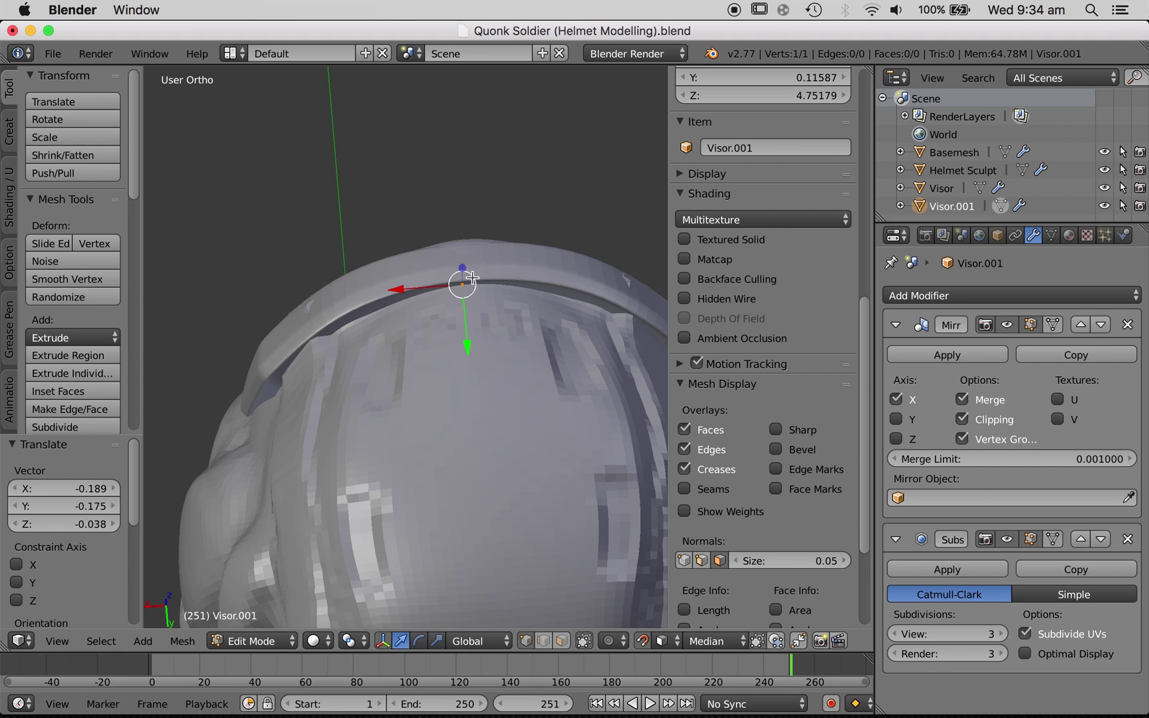
- Extrude two vertices backwards along the centre line of the helmet's crown, about 0.168 and 0.164 along Y
key(KP_3)
shift+scroll(557, 230, right, 5)
scroll(557, 230, up, 6)
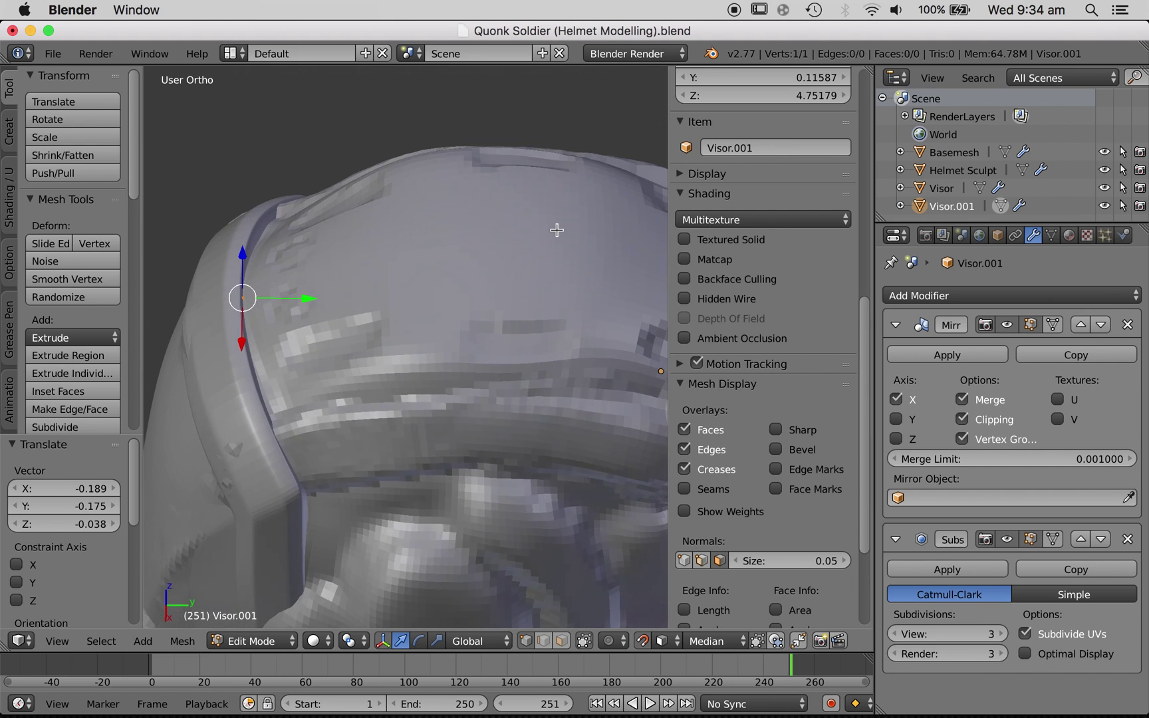
key(e)
click(428, 240)
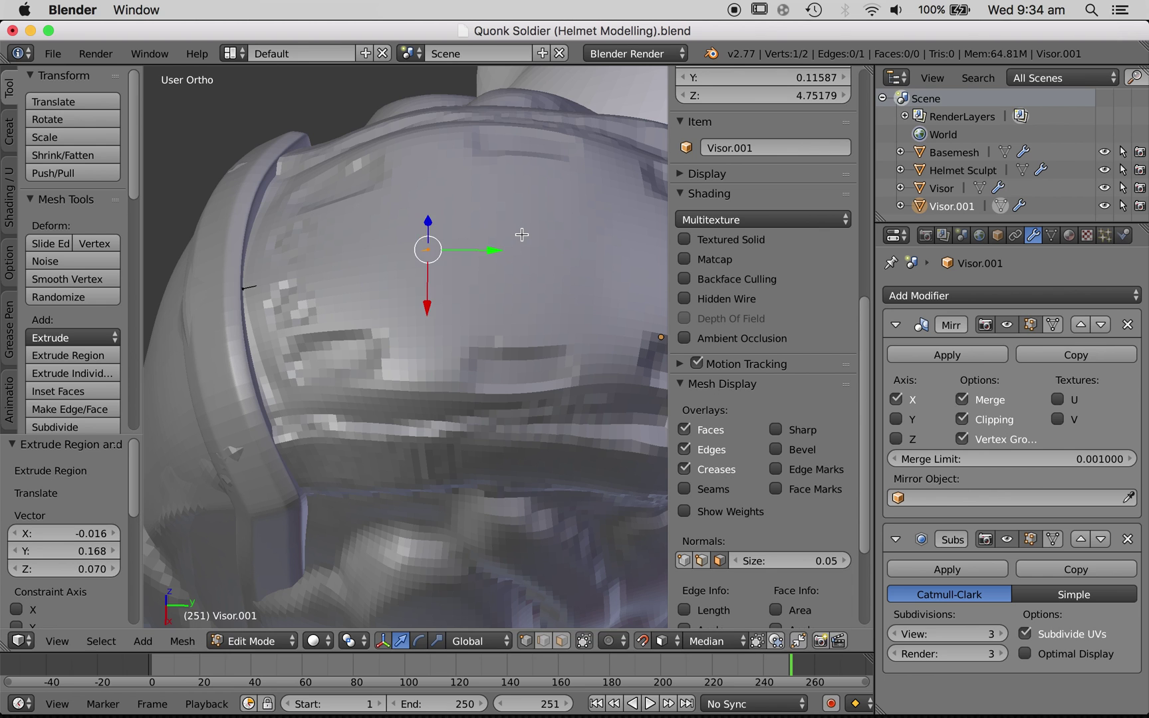
scroll(522, 234, up, 6)
scroll(522, 233, down, 4)
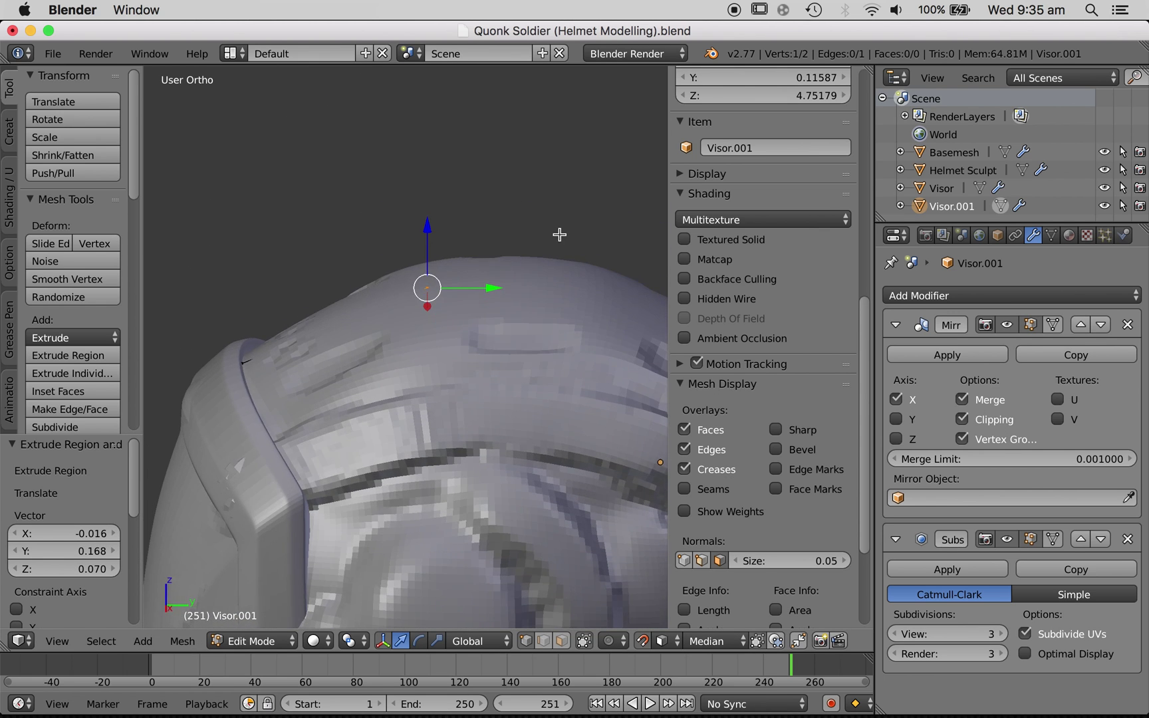
key(KP_3)
shift+scroll(577, 238, right, 5)
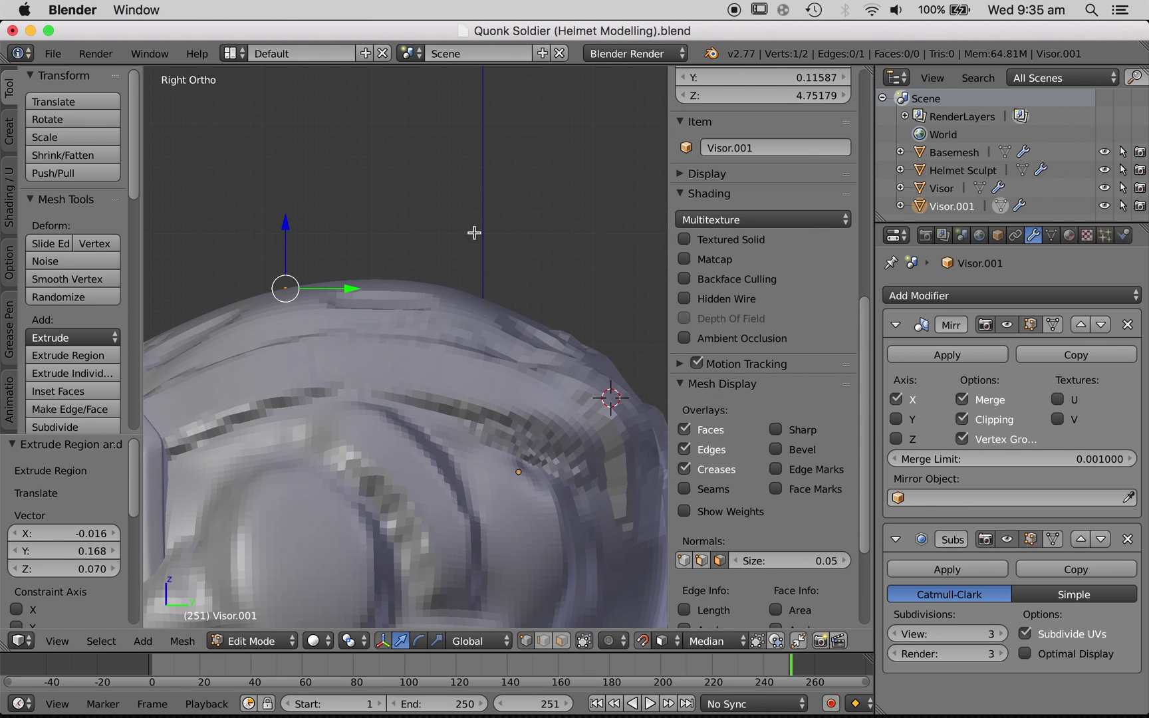
key(e)
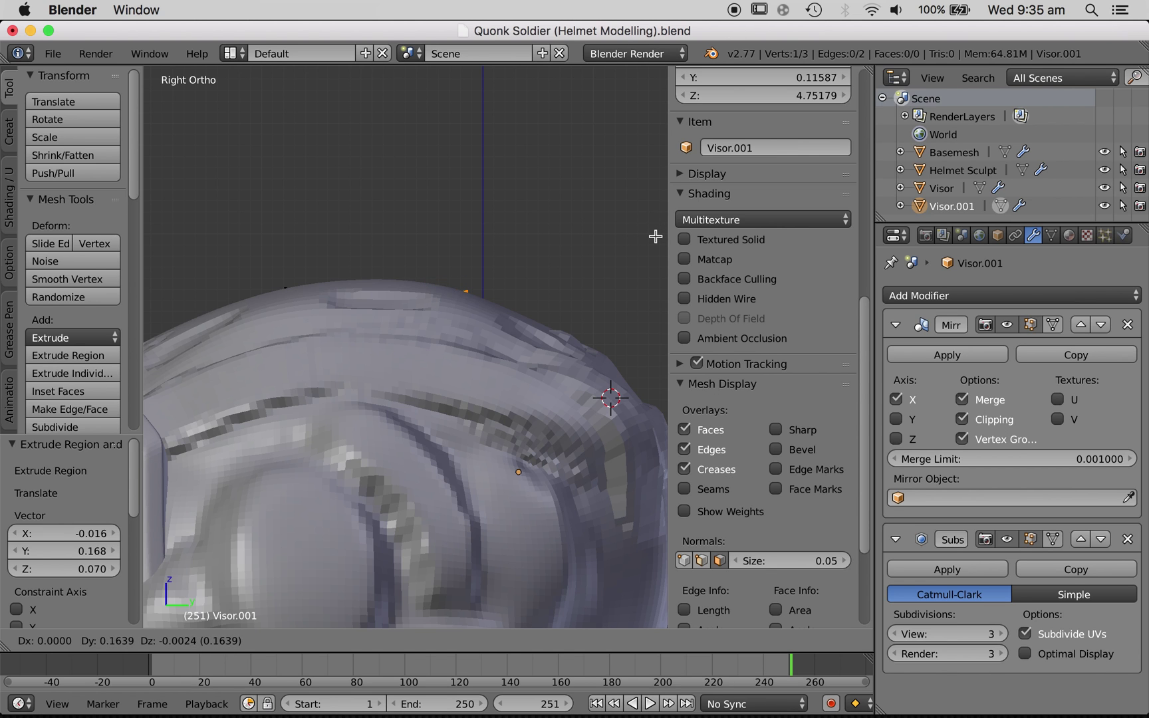
click(655, 236)
- Extrude another vertex along the centre line towards the crown's rear, about 0.138 along Y and -0.067 along Z
ctrl+scroll(600, 249, right, 6)
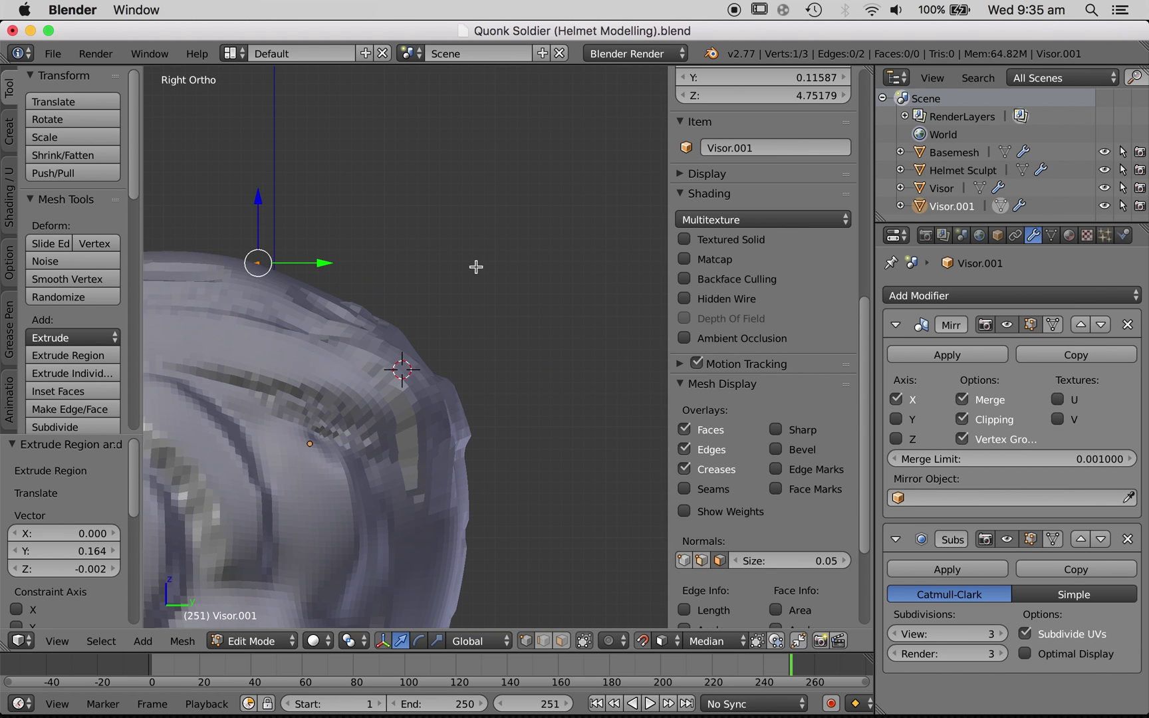
scroll(476, 266, left, 8)
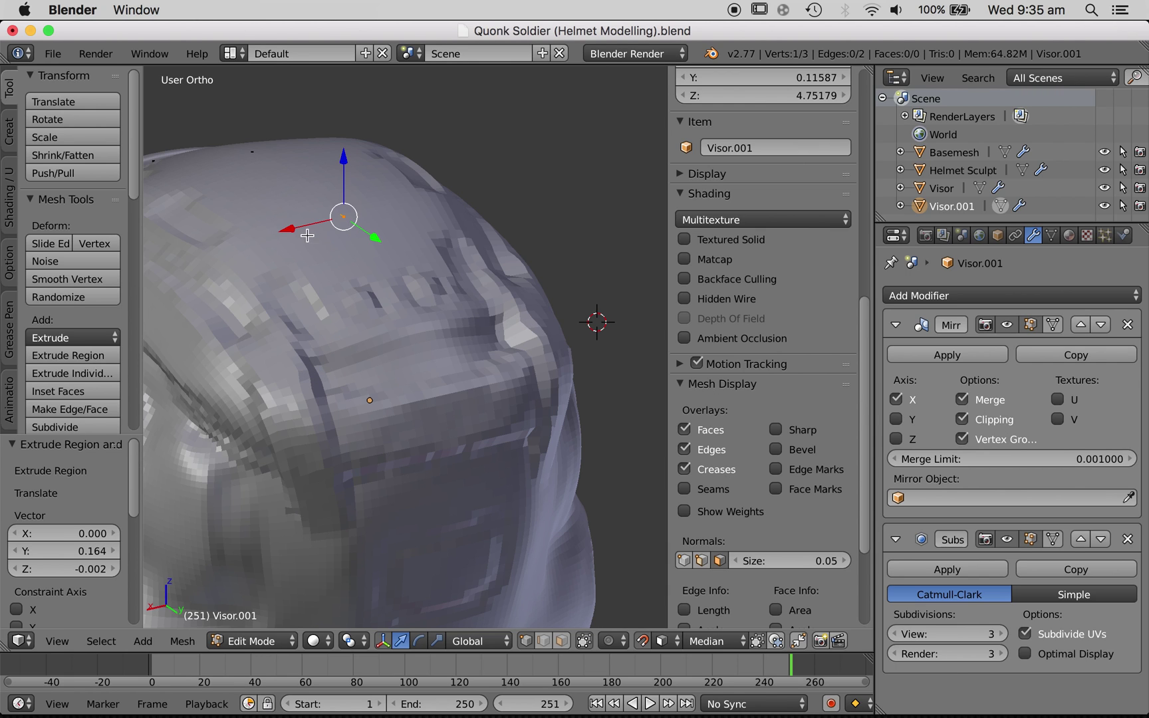
key(KP_3)
key(e)
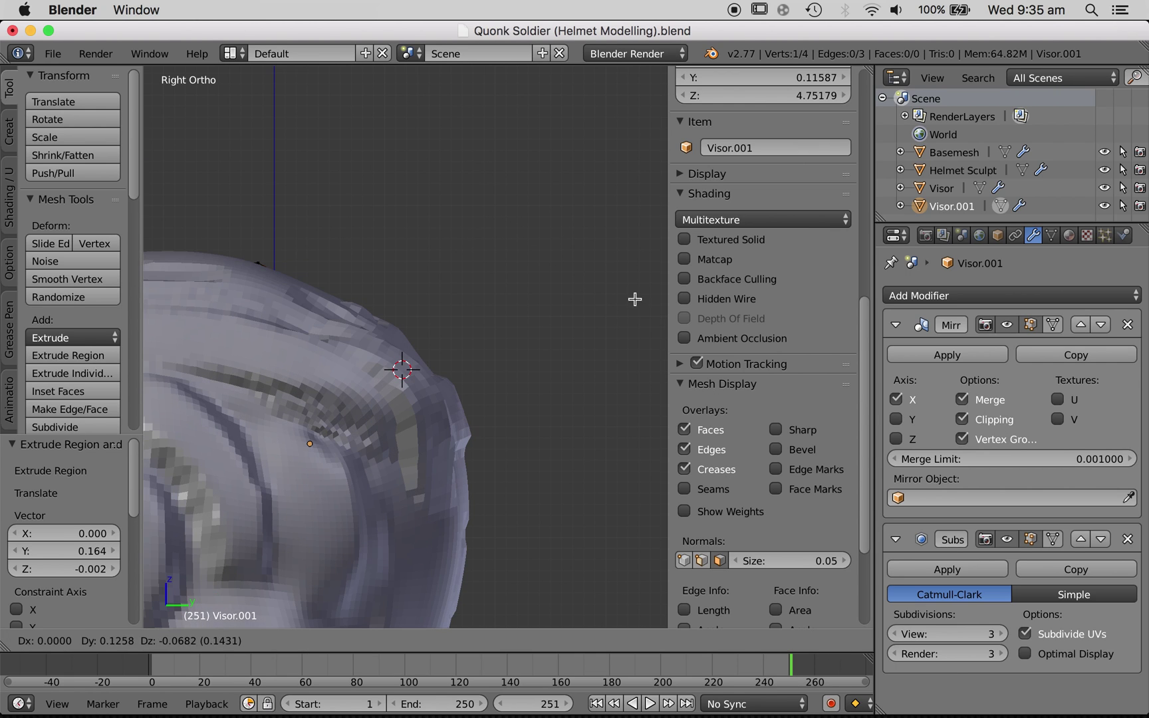
click(640, 288)
- Extrude a centre-line vertex down onto the back of the helmet, just below the rear ridge, about -0.132 along Z
scroll(639, 288, left, 8)
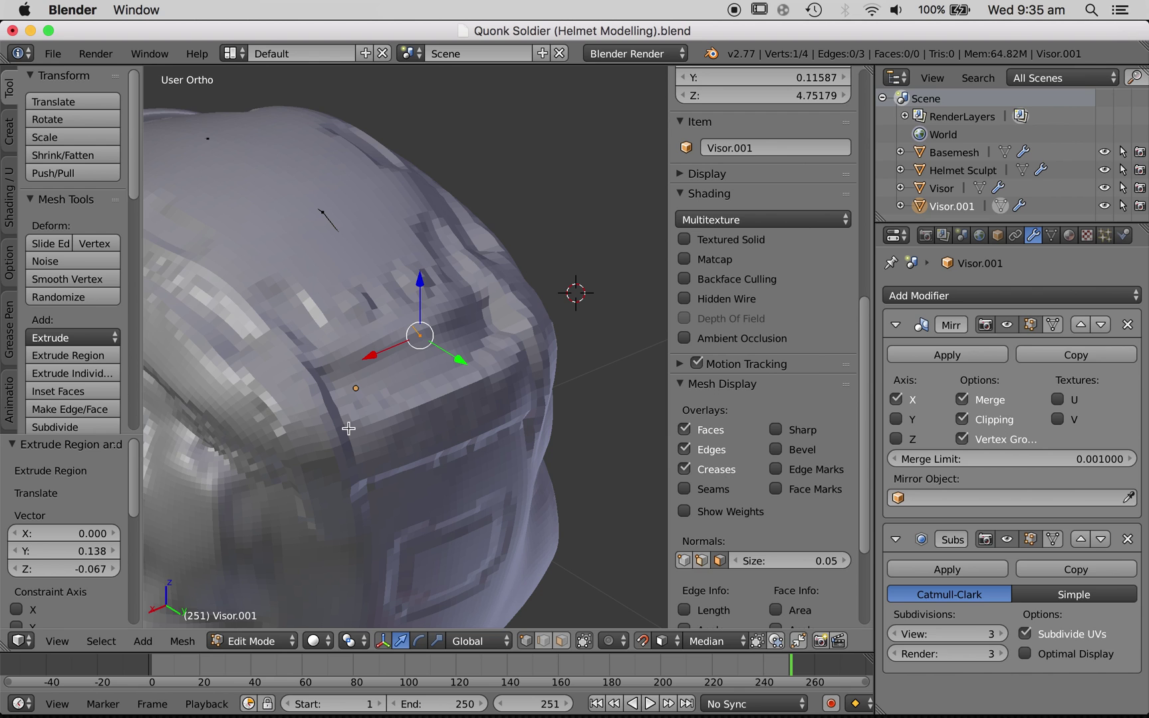
scroll(433, 395, down, 10)
ctrl+scroll(434, 395, down, 5)
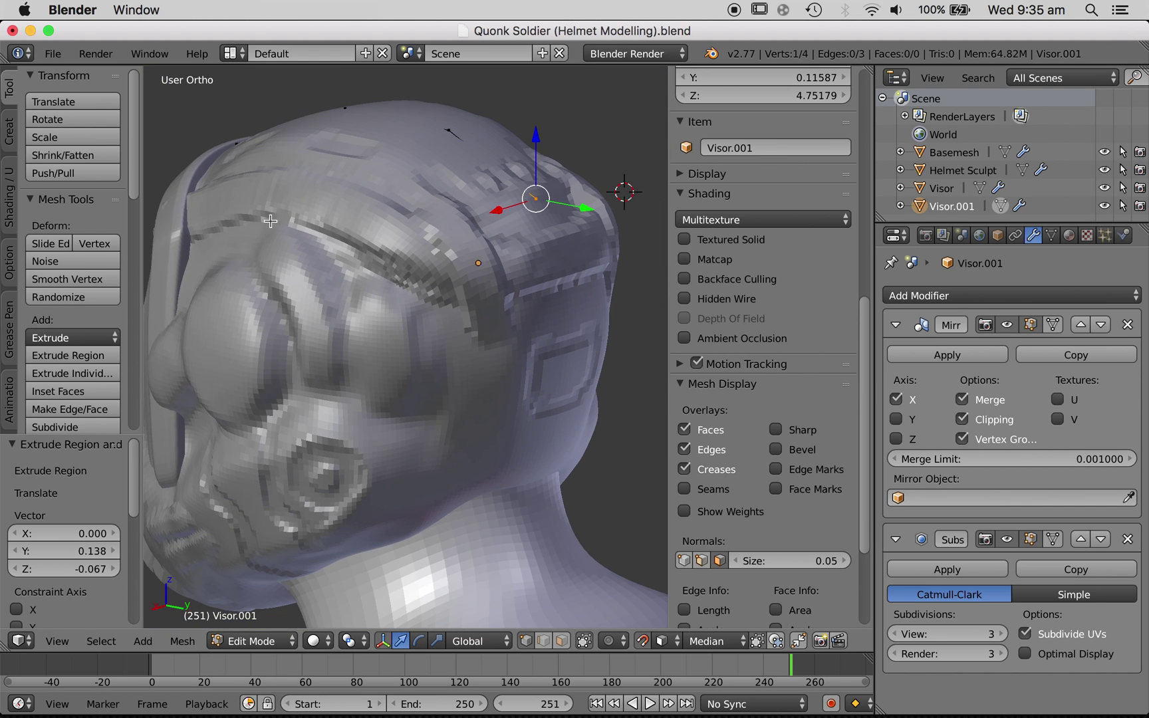
scroll(560, 201, right, 10)
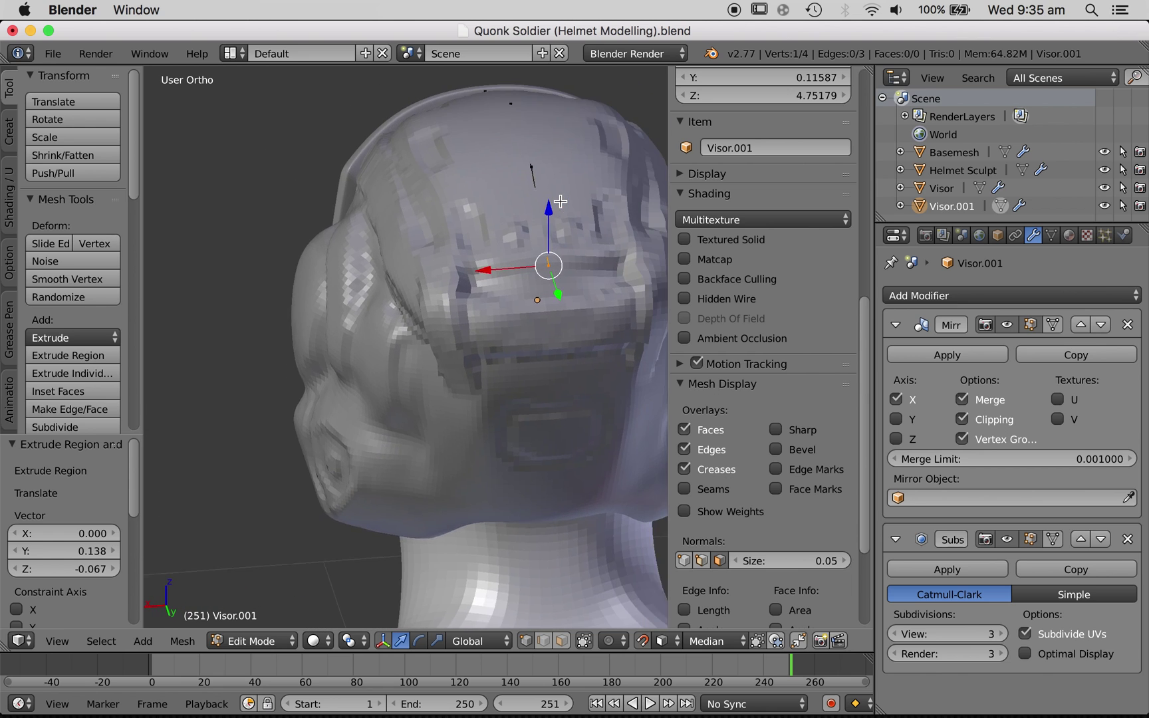
shift+scroll(560, 200, up, 5)
ctrl+scroll(561, 201, up, 3)
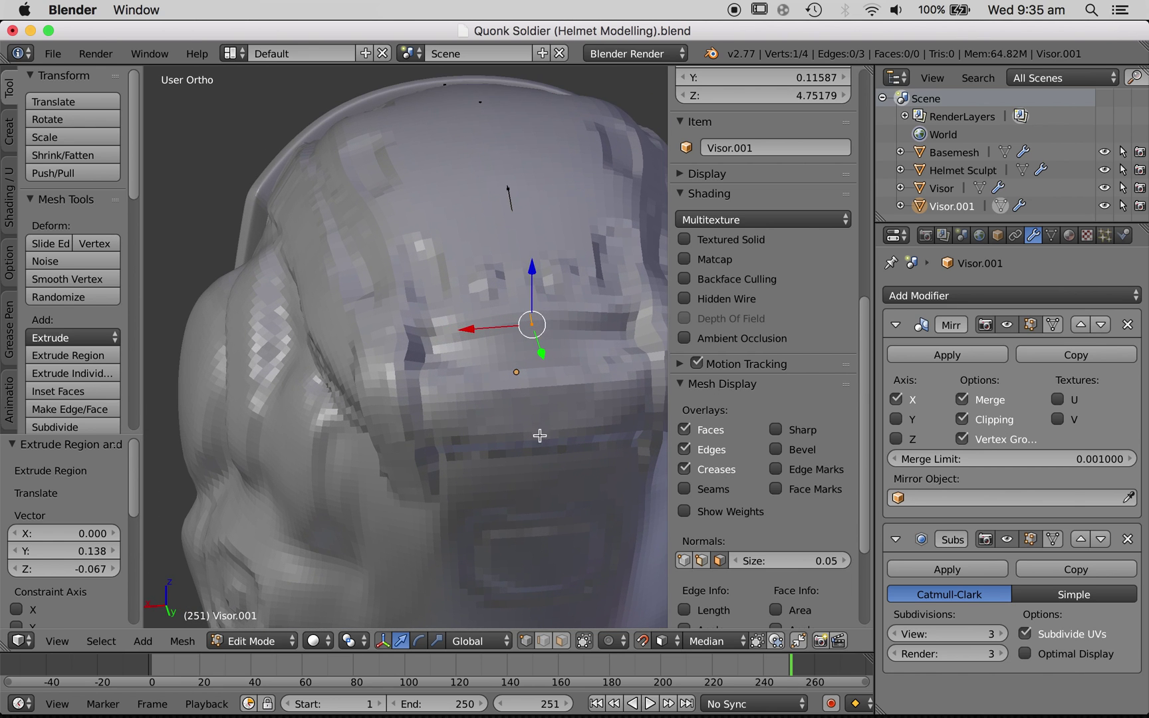
key(e)
click(544, 479)
- Extrude two more vertices down the back of the helmet along the centre line to its lower edge
key(KP_3)
shift+scroll(662, 377, down, 5)
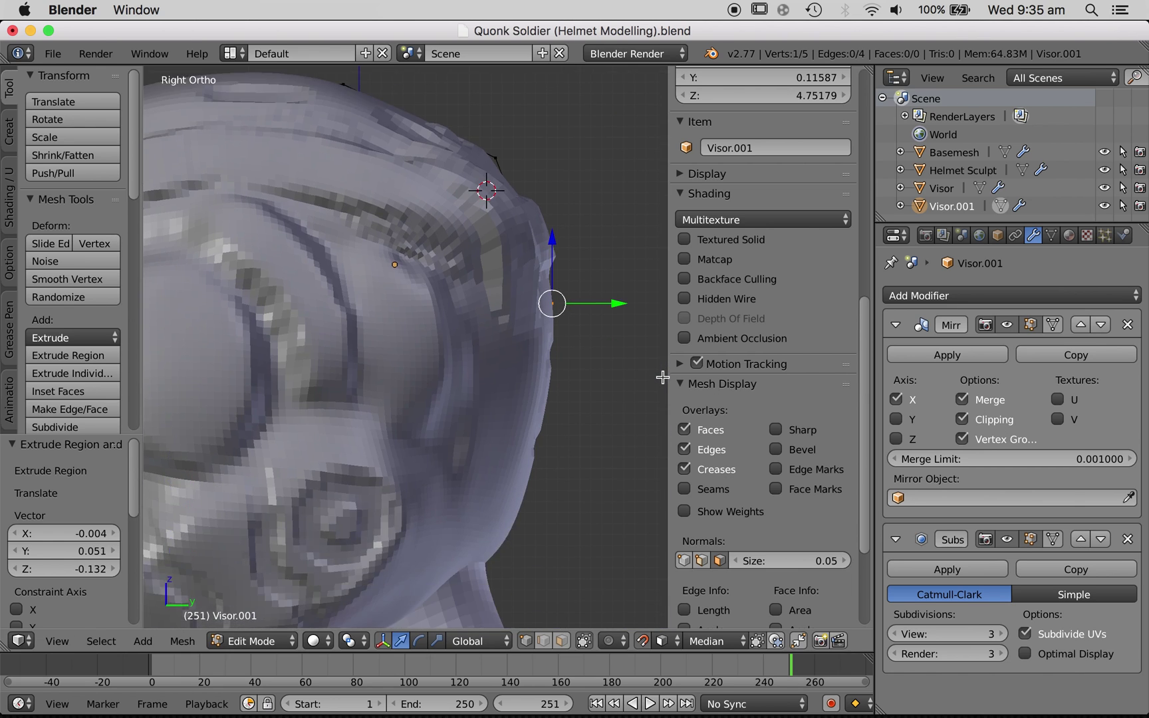
key(e)
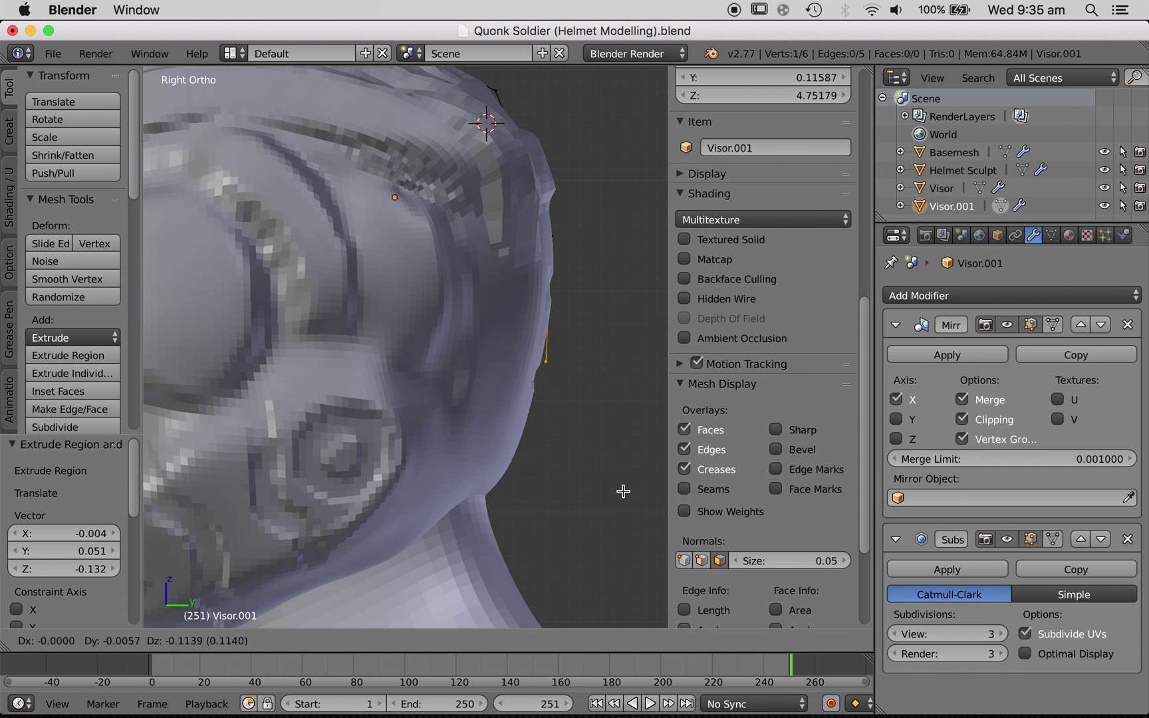
click(623, 491)
key(e)
click(577, 617)
- Extrude a vertex from the lower end of the centre line and try to move it sideways along the helmet's rear edge
middle_drag(577, 618, 492, 471)
key(e)
click(433, 483)
key(g)
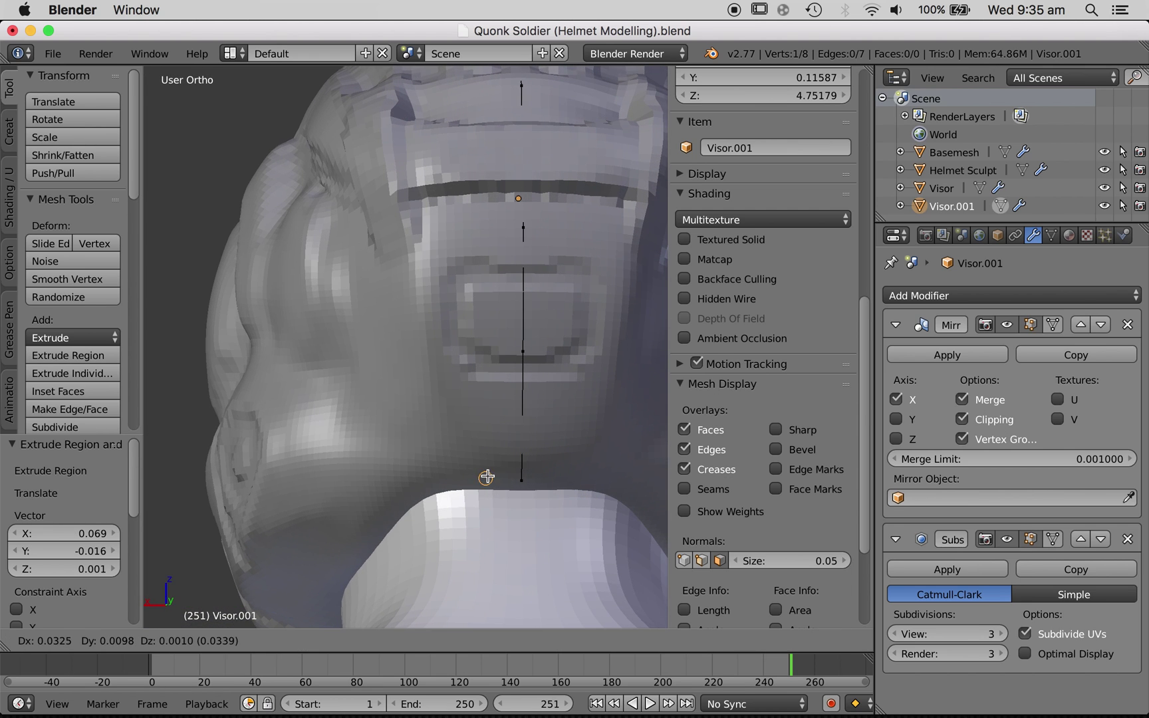
click(485, 476)
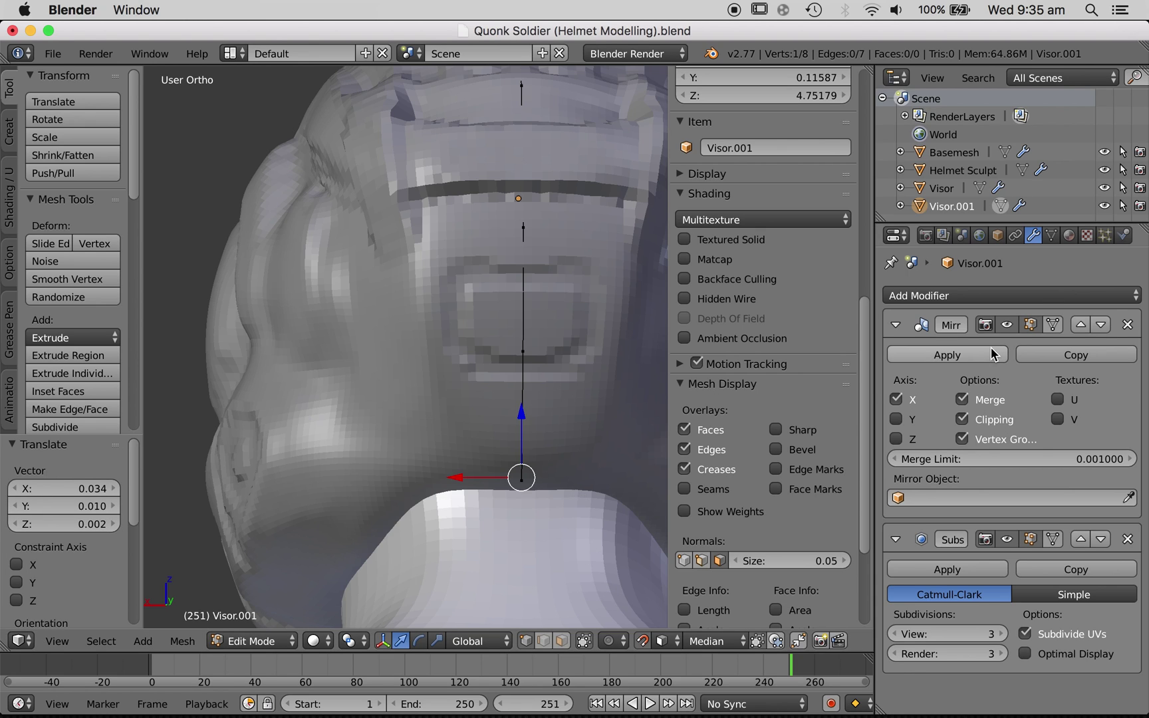
- Turn off Clipping in the Mirror modifier and move the new vertex about 0.028 along X off the centre line
click(1010, 422)
key(g)
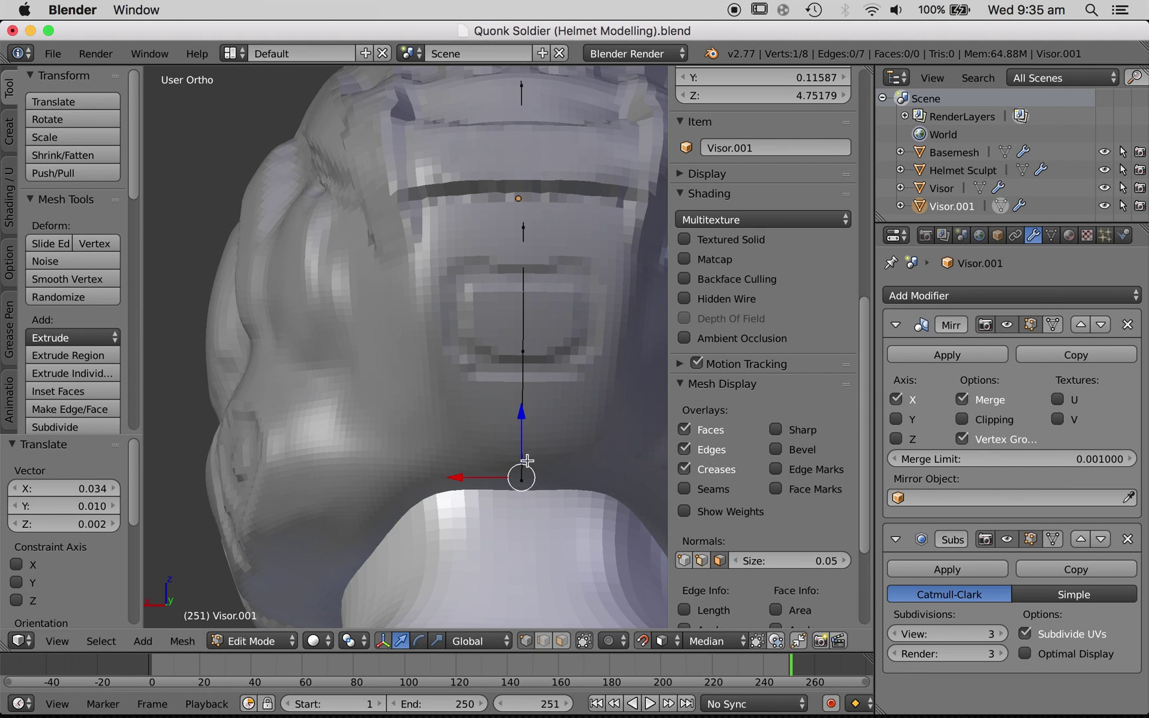
click(489, 479)
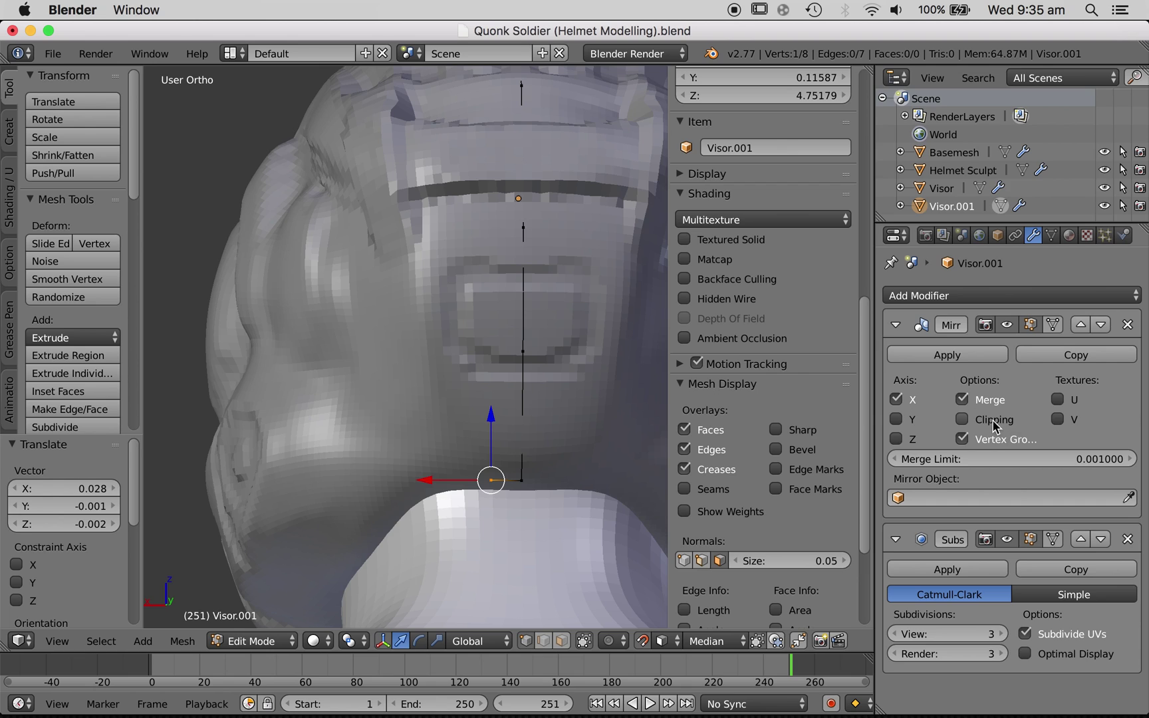
- Turn Mirror Clipping back on and extrude two vertices, one sideways along the rear lower edge and one up beside the raised rear panel
key(e)
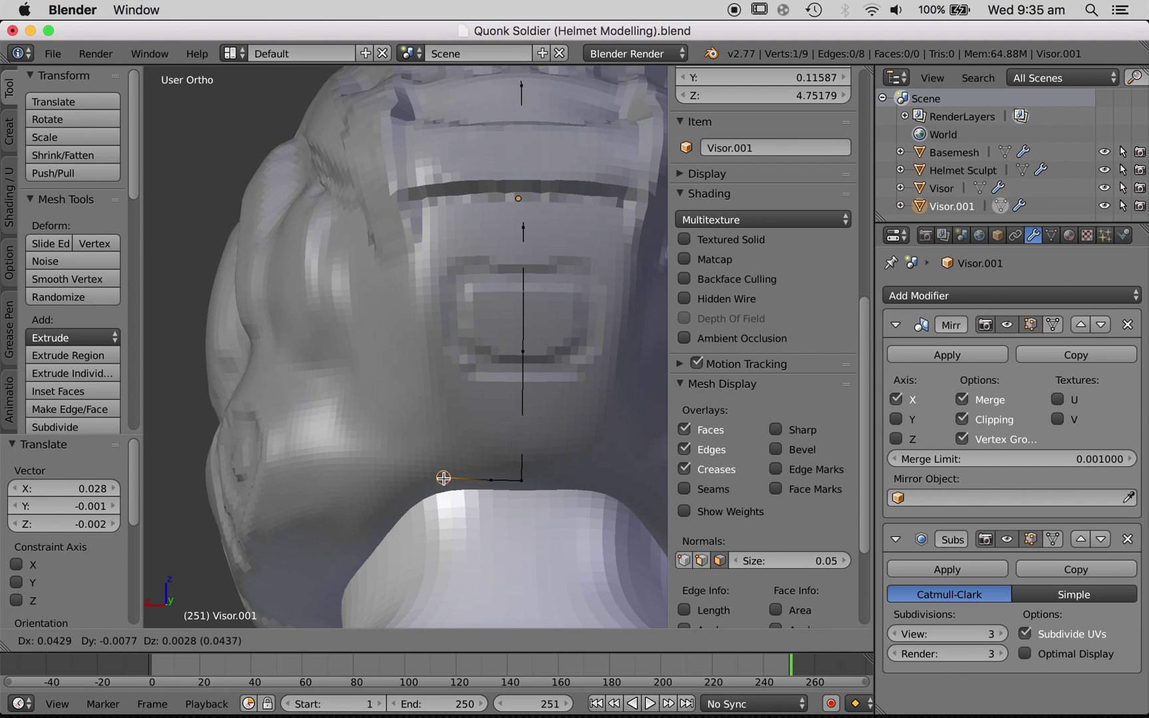
click(444, 477)
key(e)
click(428, 360)
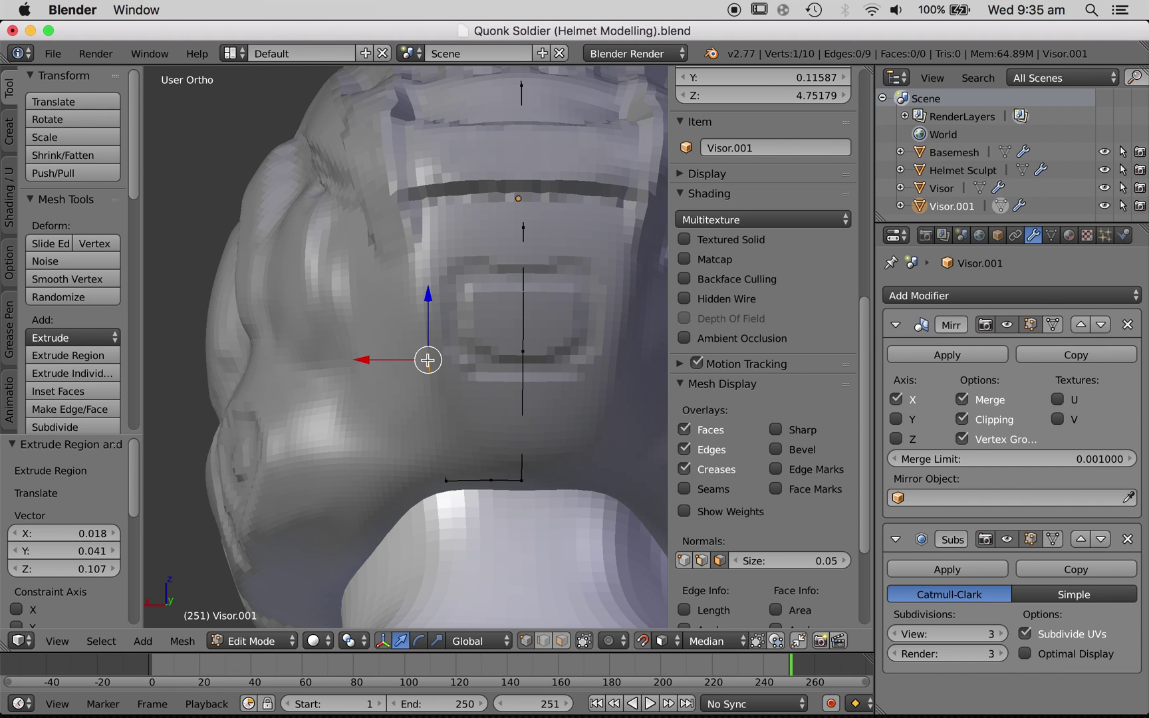
- Extrude two vertices up the side of the helmet's rear panel to the ridge corner, about 0.115 and 0.116 along Z
key(e)
scroll(550, 247, up, 10)
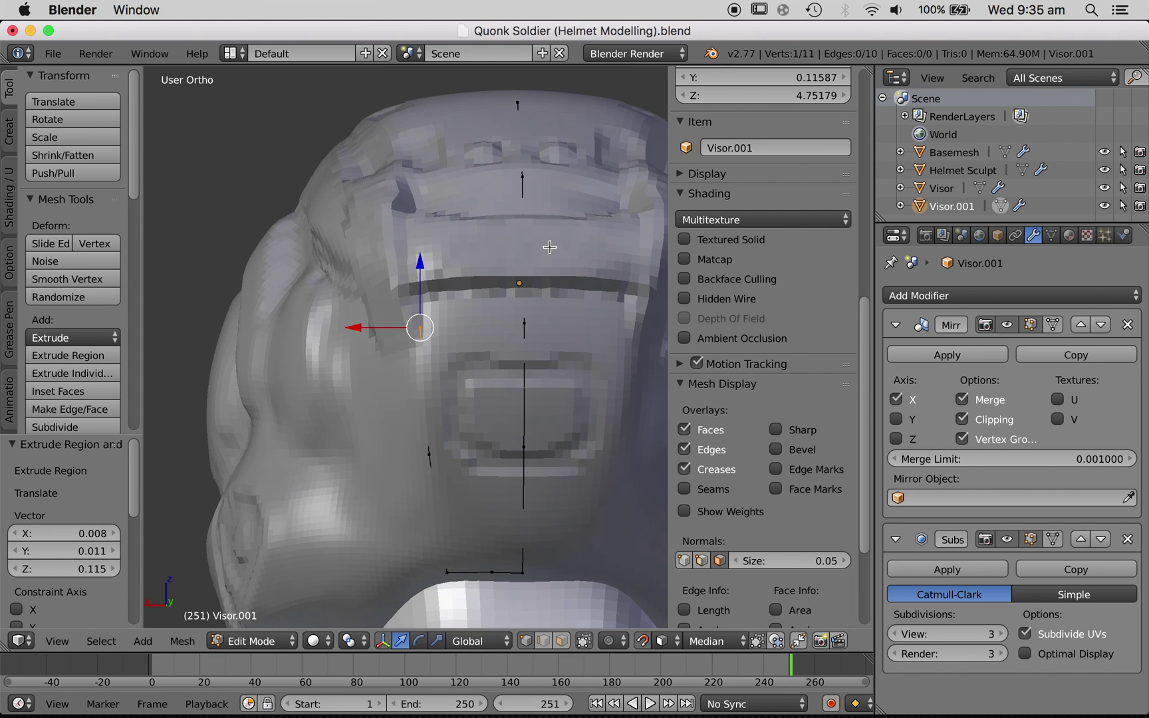
scroll(420, 270, down, 3)
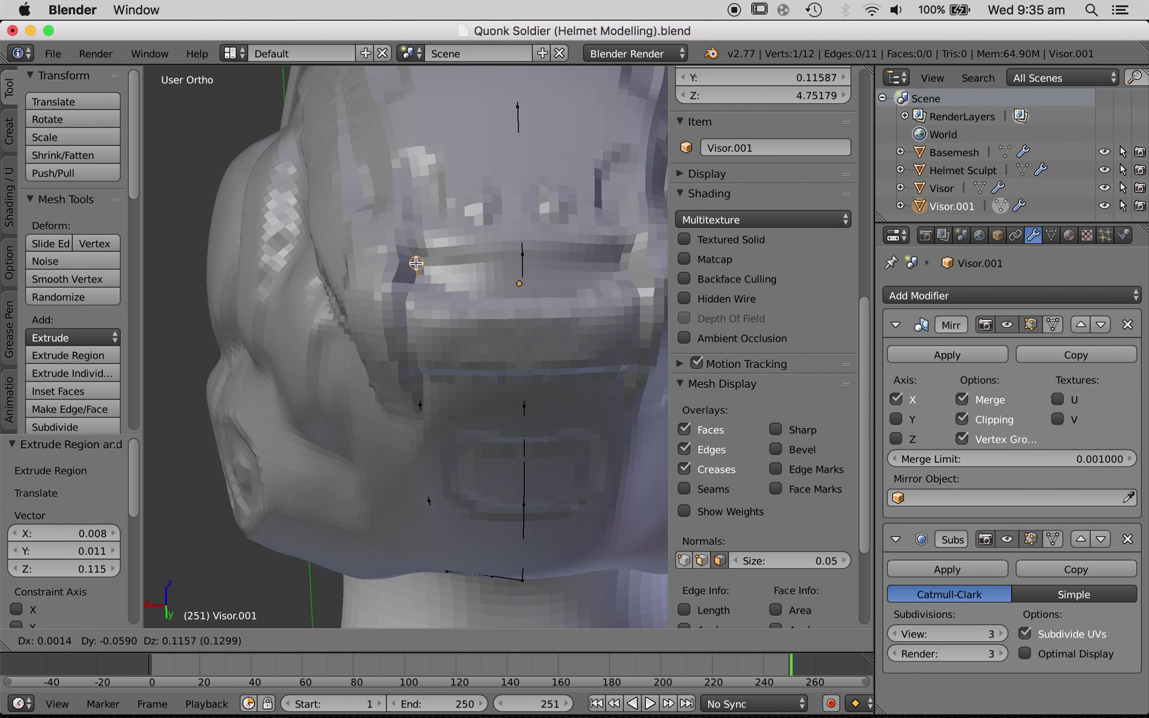
click(417, 262)
- Extrude a vertex forward from the rear ridge corner onto the side of the crown, about -0.124 along Y and 0.066 along Z
scroll(546, 226, left, 10)
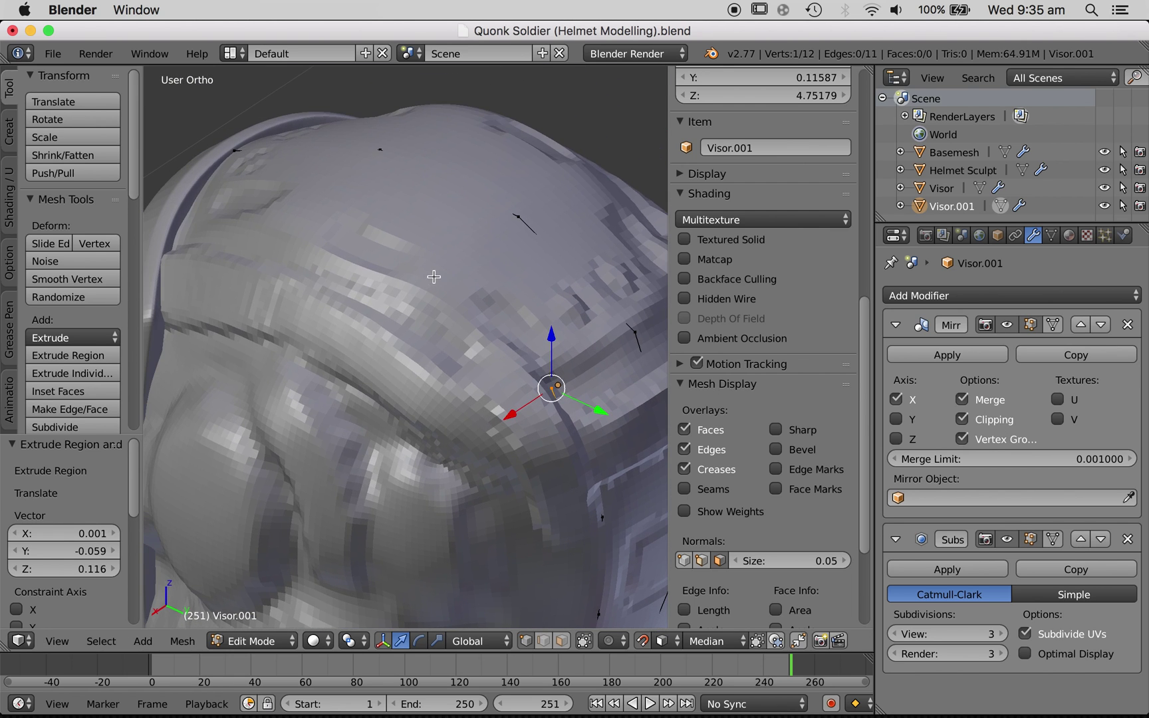
scroll(433, 276, right, 10)
scroll(433, 276, down, 8)
shift+scroll(434, 277, down, 6)
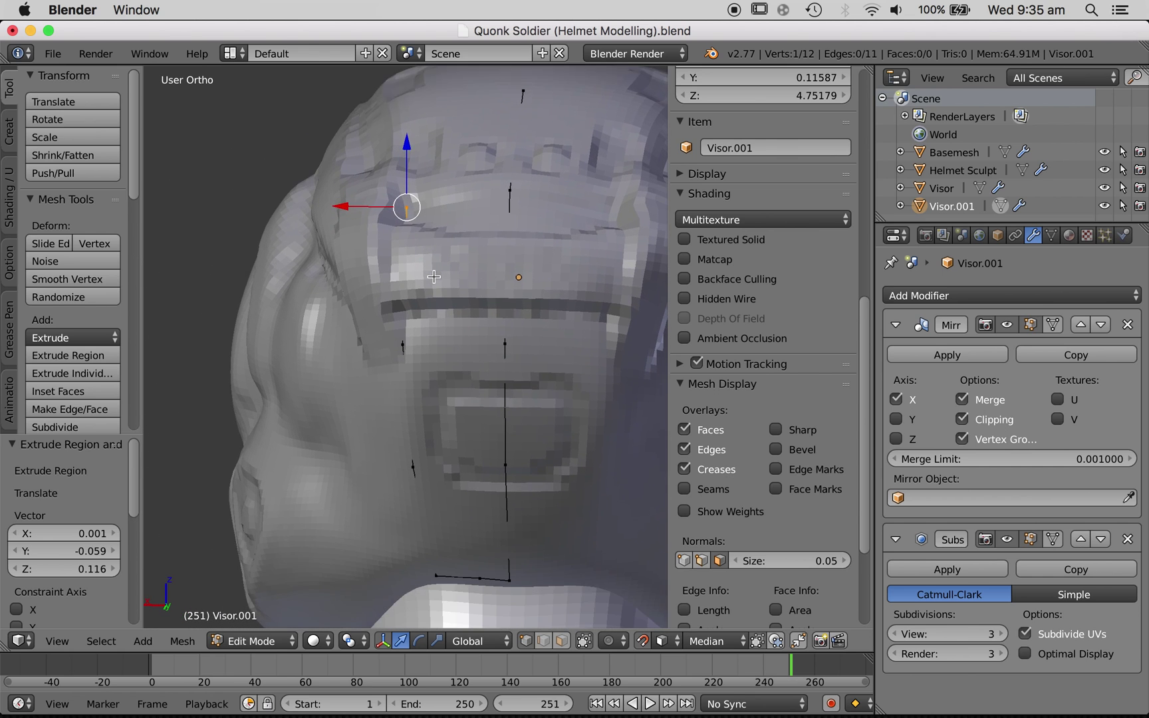
shift+scroll(433, 277, down, 5)
scroll(433, 277, up, 10)
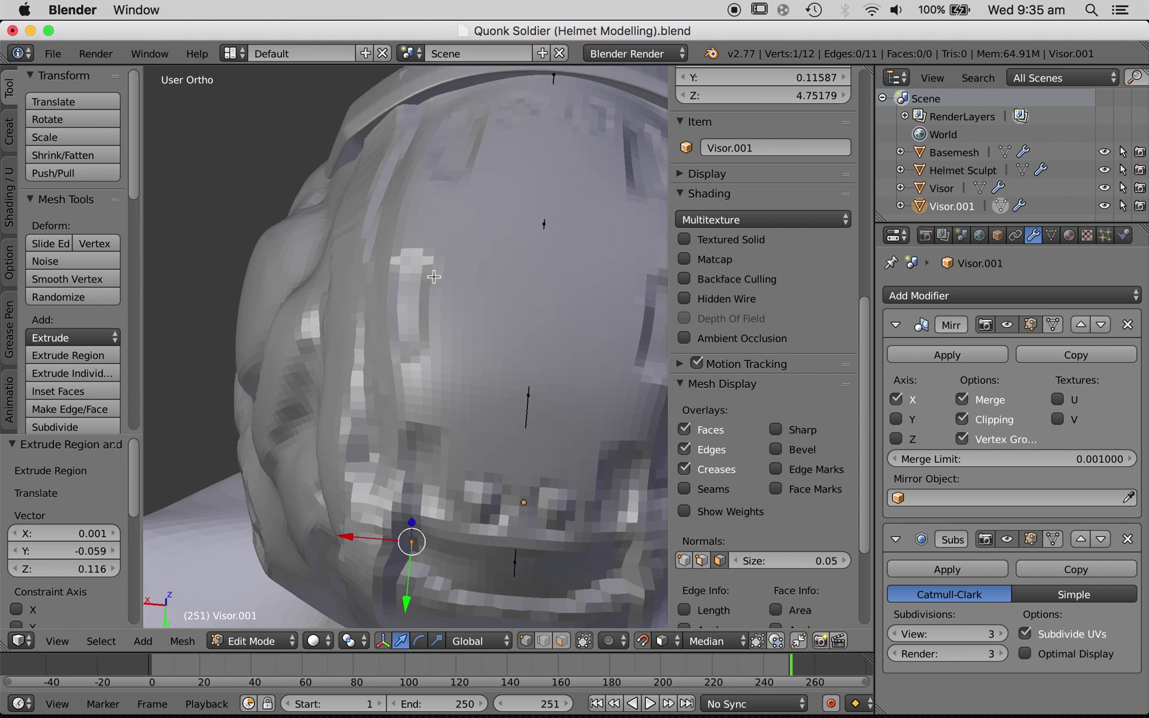
scroll(433, 277, down, 5)
scroll(433, 276, left, 3)
key(e)
click(450, 325)
- Extrude two vertices forward along the crown's side to the visor band, about -0.158 and -0.146 along Y
scroll(451, 324, left, 6)
key(e)
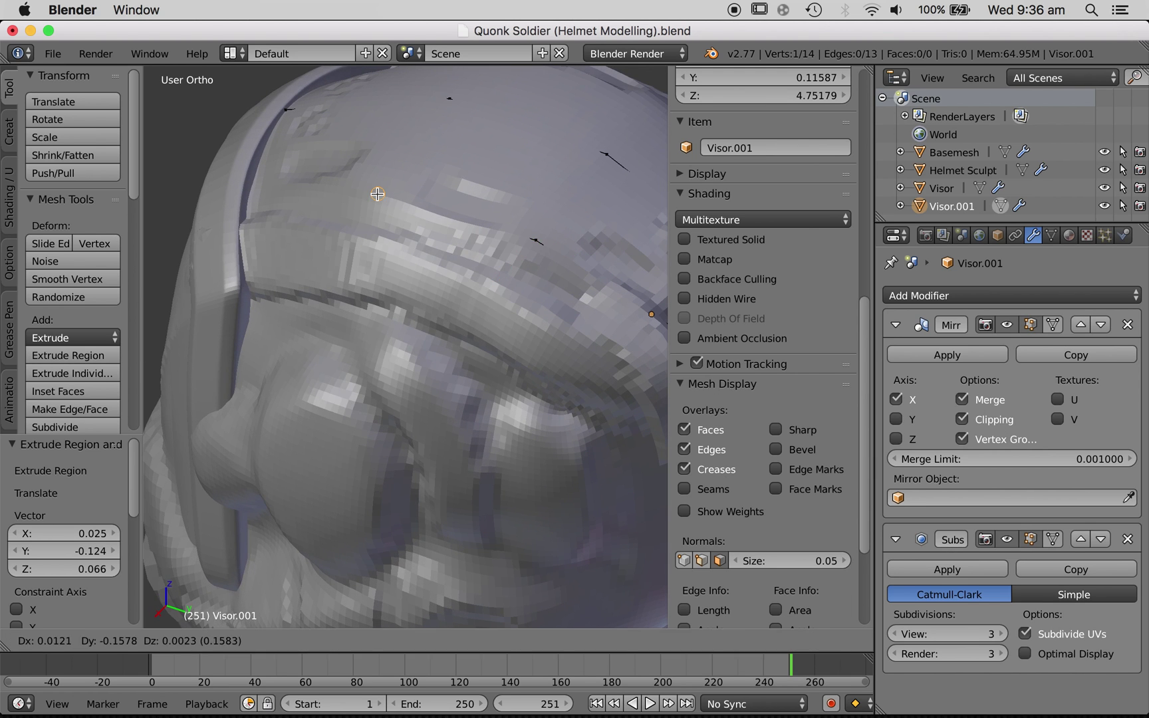
click(379, 194)
scroll(379, 194, left, 5)
scroll(224, 280, left, 5)
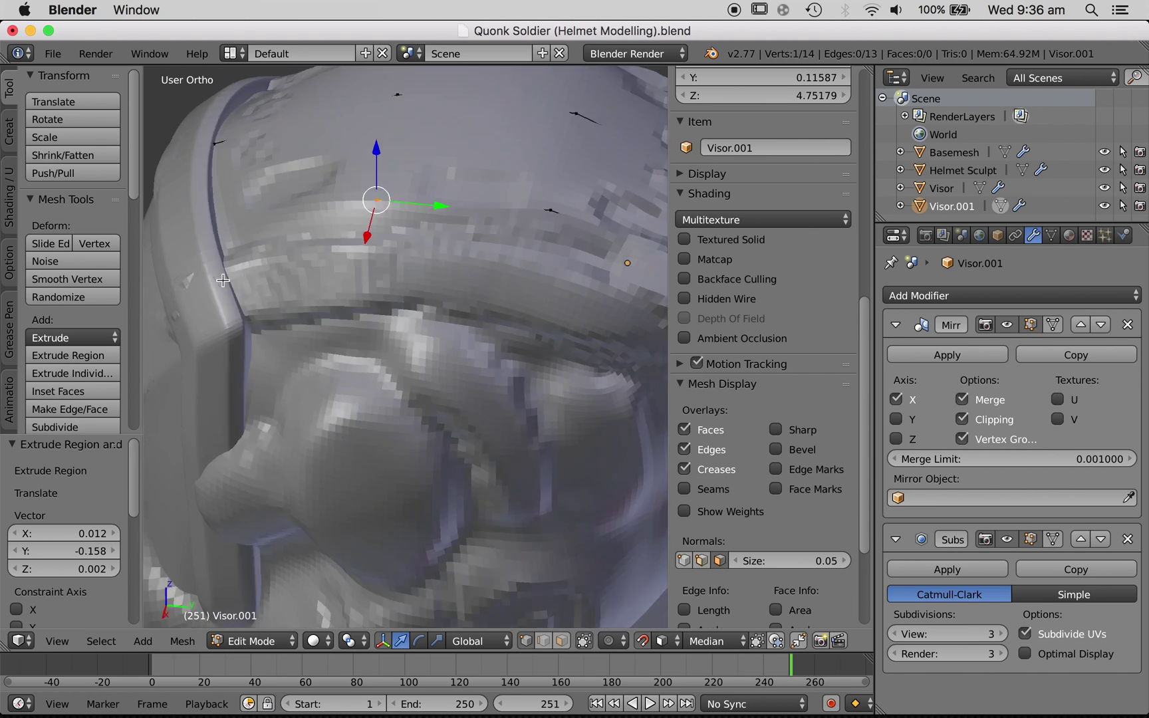
key(e)
click(270, 184)
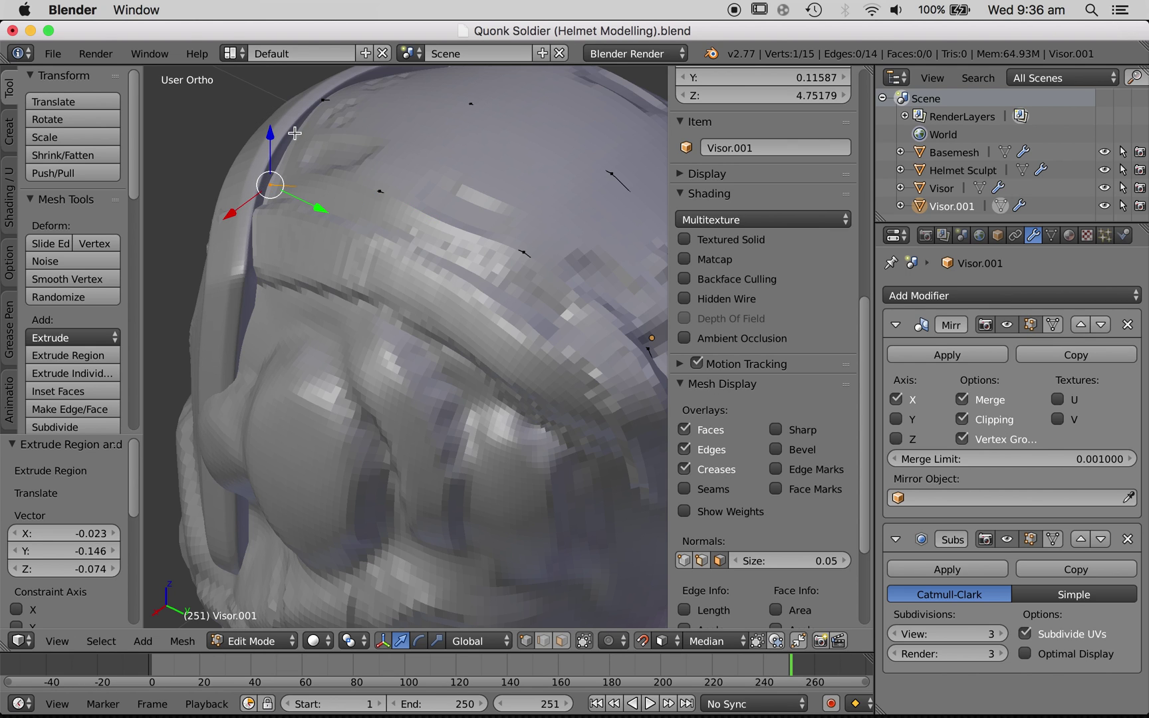
- Extrude a vertex inward along the visor band towards the centre line, about -0.055 along X
key(e)
click(294, 135)
shift+scroll(328, 101, right, 5)
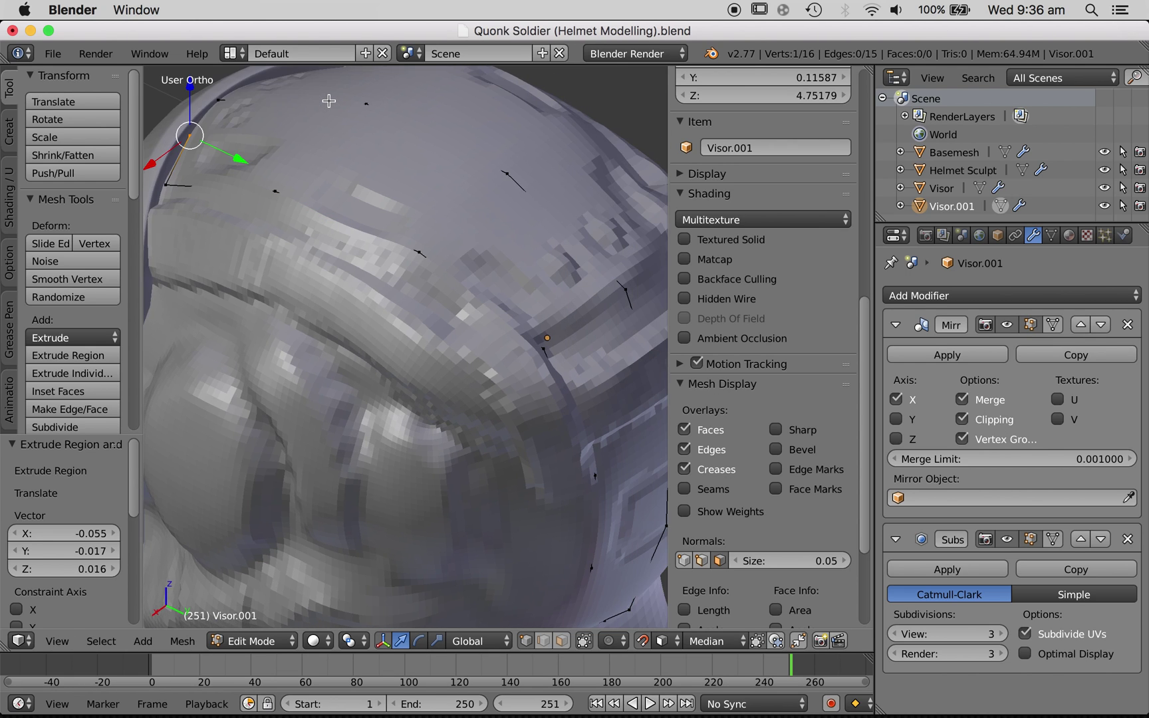
shift+scroll(328, 101, down, 3)
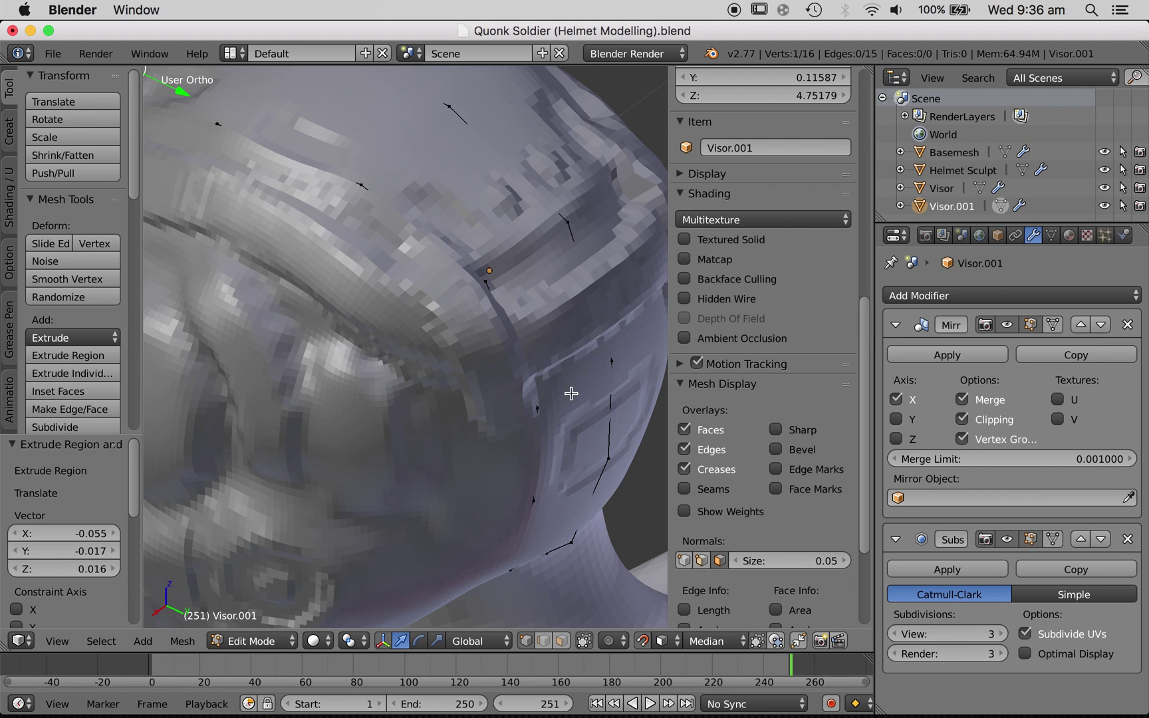
- Extrude three vertices backward over the crown between the centre line and side row, about 0.159, 0.170 and 0.131 along Y
shift+scroll(207, 94, up, 5)
shift+scroll(208, 95, left, 3)
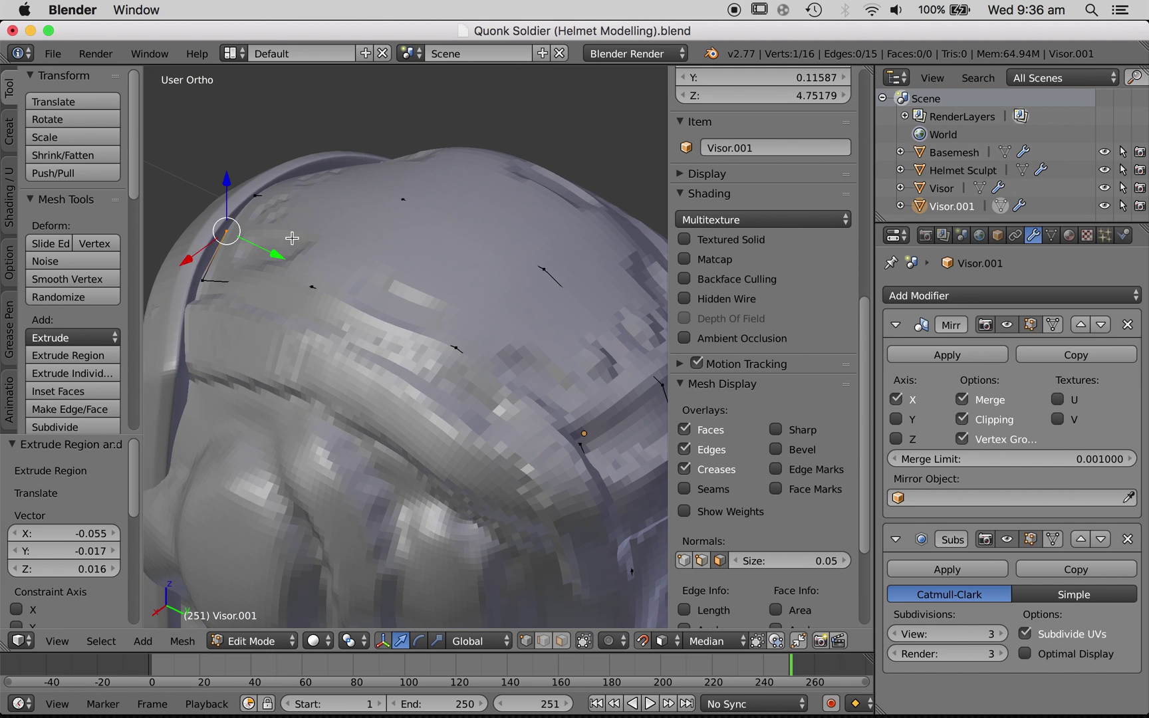
scroll(315, 248, up, 4)
key(e)
click(359, 264)
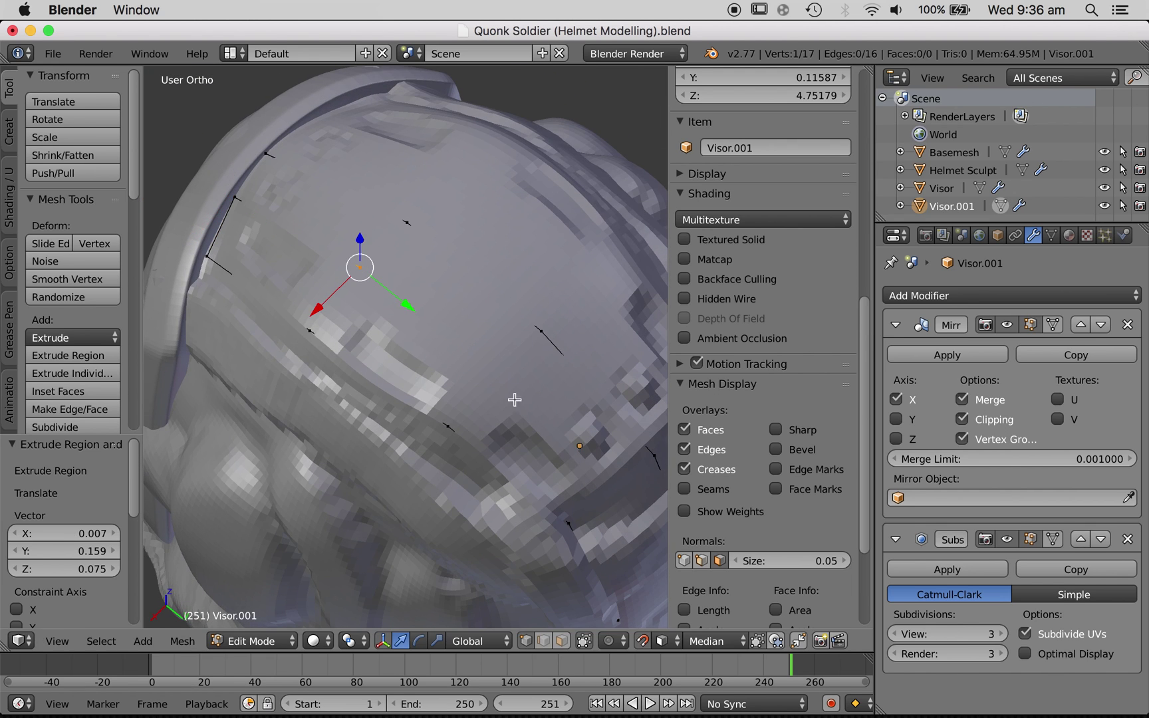
ctrl+click(499, 380)
key(e)
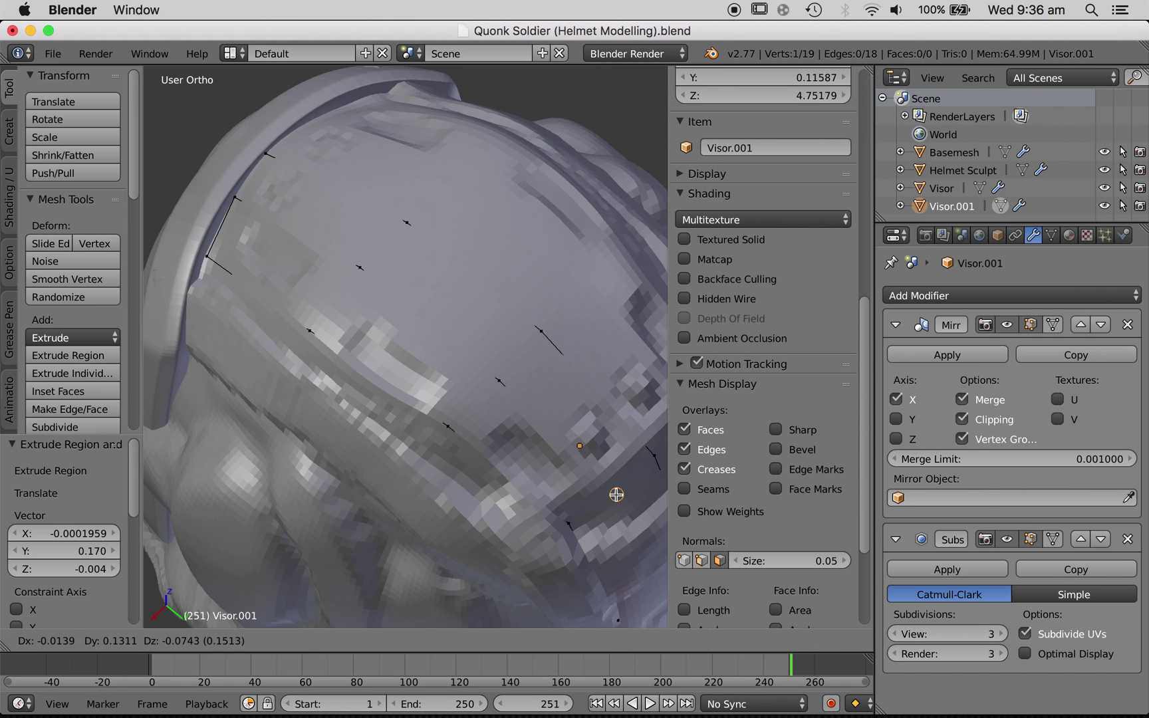
click(616, 494)
- Extrude two vertices down the helmet's rear panel between the centre line and outer column, the lower one about -0.115 along Z
scroll(616, 495, right, 5)
scroll(616, 495, down, 5)
scroll(406, 305, down, 5)
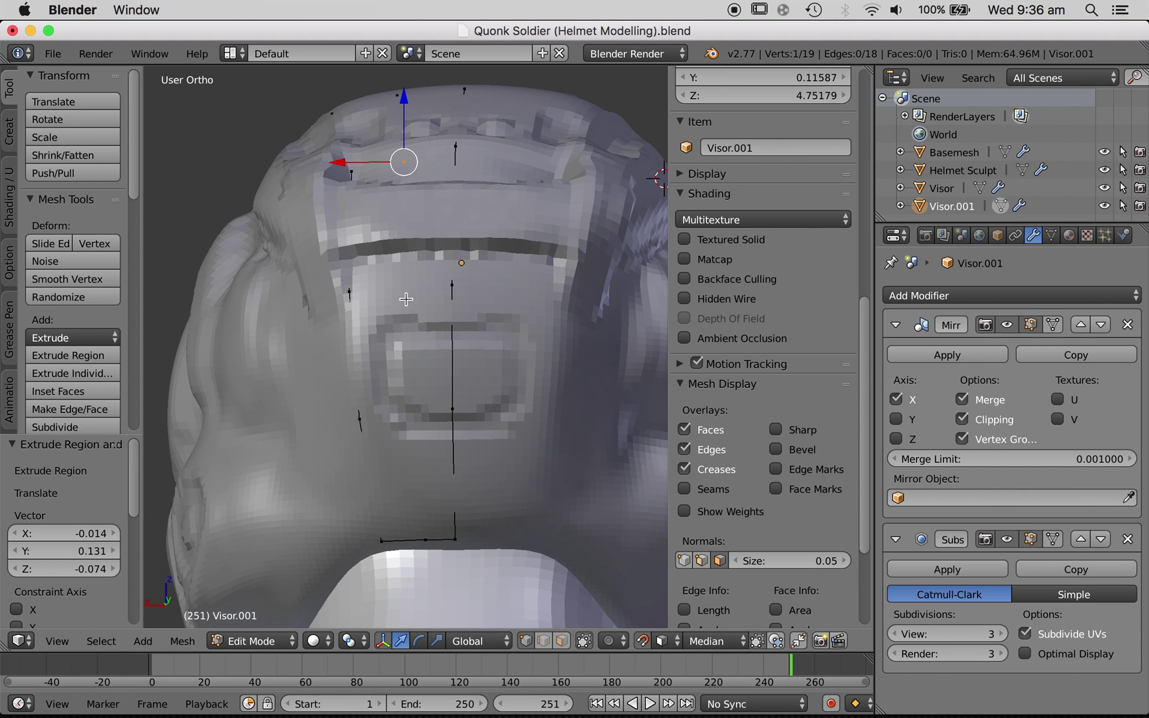
ctrl+click(401, 289)
ctrl+click(406, 415)
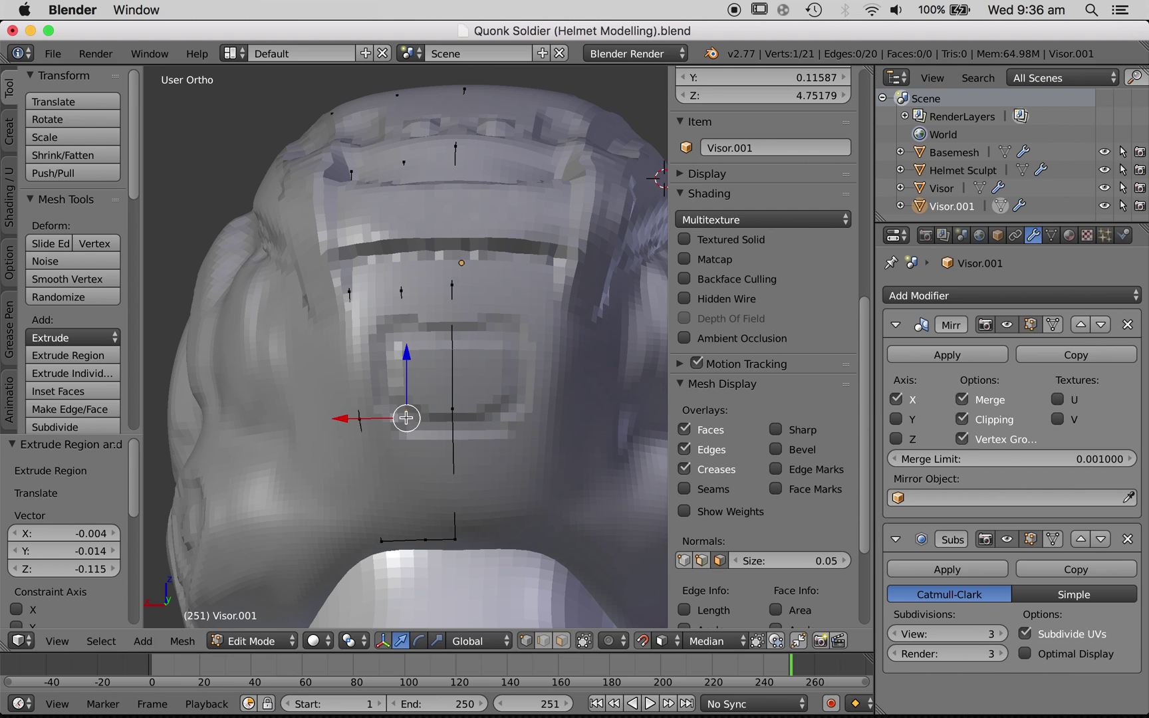
- Fill the inner and outer faces in the bottom row of the helmet's rear panel
key(b)
drag(395, 398, 506, 549)
key(f)
key(a)
key(b)
drag(325, 384, 438, 554)
key(f)
key(a)
- Fill the inner and outer faces in the upper row of the helmet's rear panel
key(b)
drag(381, 274, 487, 447)
key(f)
key(a)
key(b)
drag(318, 261, 405, 379)
drag(431, 439, 434, 441)
key(f)
key(a)
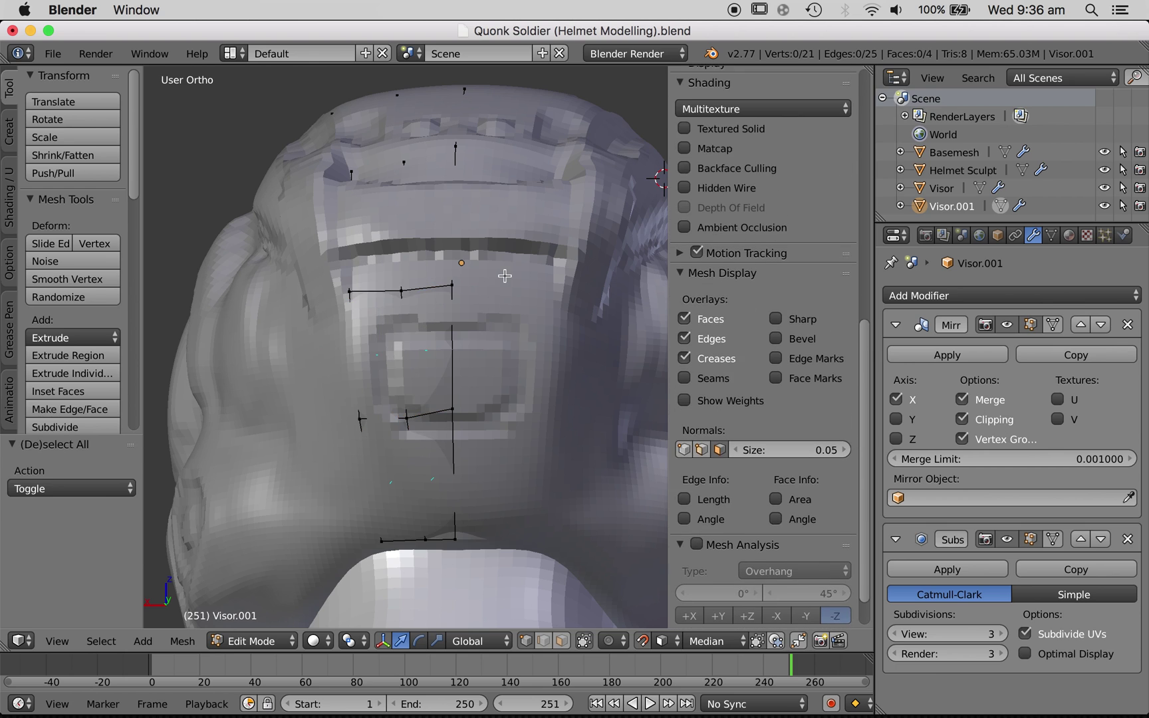
- Fill the face beside the centre line that spans the ridge above the rear panel
shift+middle_drag(427, 147, 428, 233)
key(b)
drag(380, 207, 497, 398)
key(f)
key(a)
- Try to fill the outer face spanning the ridge above the rear panel
key(b)
drag(313, 226, 403, 380)
key(f)
key(a)
key(b)
drag(305, 161, 433, 259)
- Show the meshes in wireframe and delete the stray edges of the misfilled face stretching from the visor band to the rear panel
key(z)
middle_drag(470, 248, 470, 335)
key(b)
middle_drag(282, 142, 502, 287)
middle_drag(435, 332, 559, 500)
key(a)
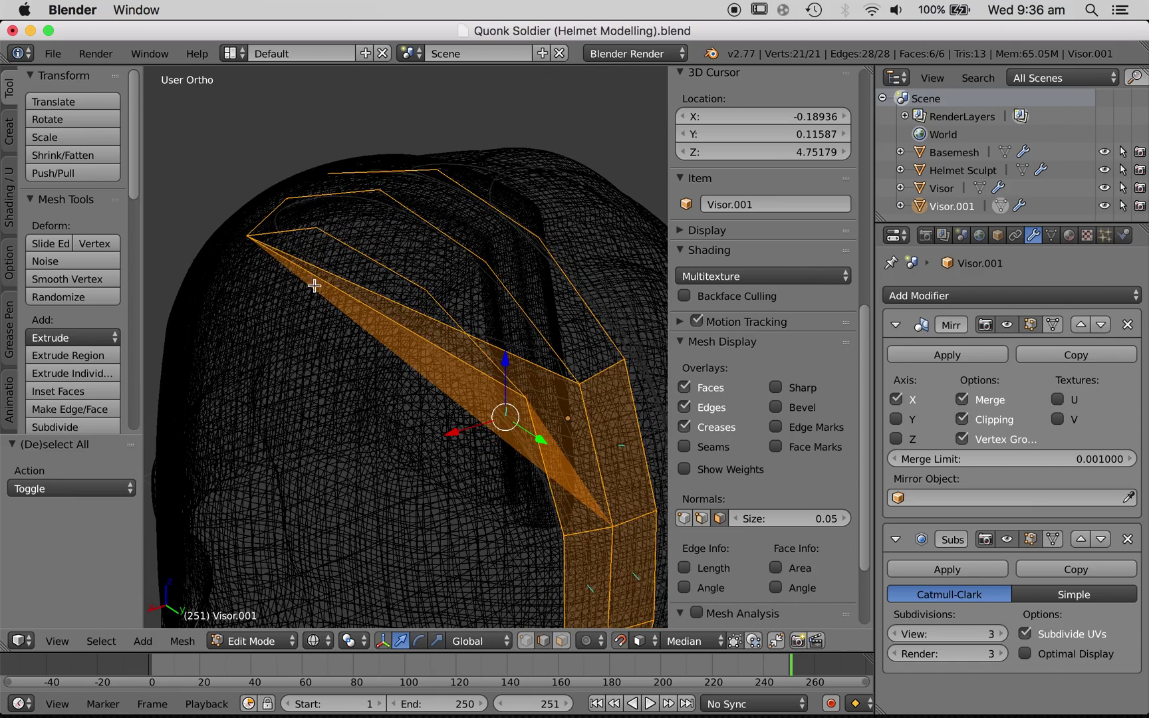
right_click(354, 294)
shift+right_click(435, 310)
key(x)
click(513, 328)
key(a)
key(a)
- Fill the outer face across the rear ridge between its two bordering vertical edges
middle_drag(512, 328, 511, 425)
key(a)
right_click(472, 444)
shift+right_click(552, 436)
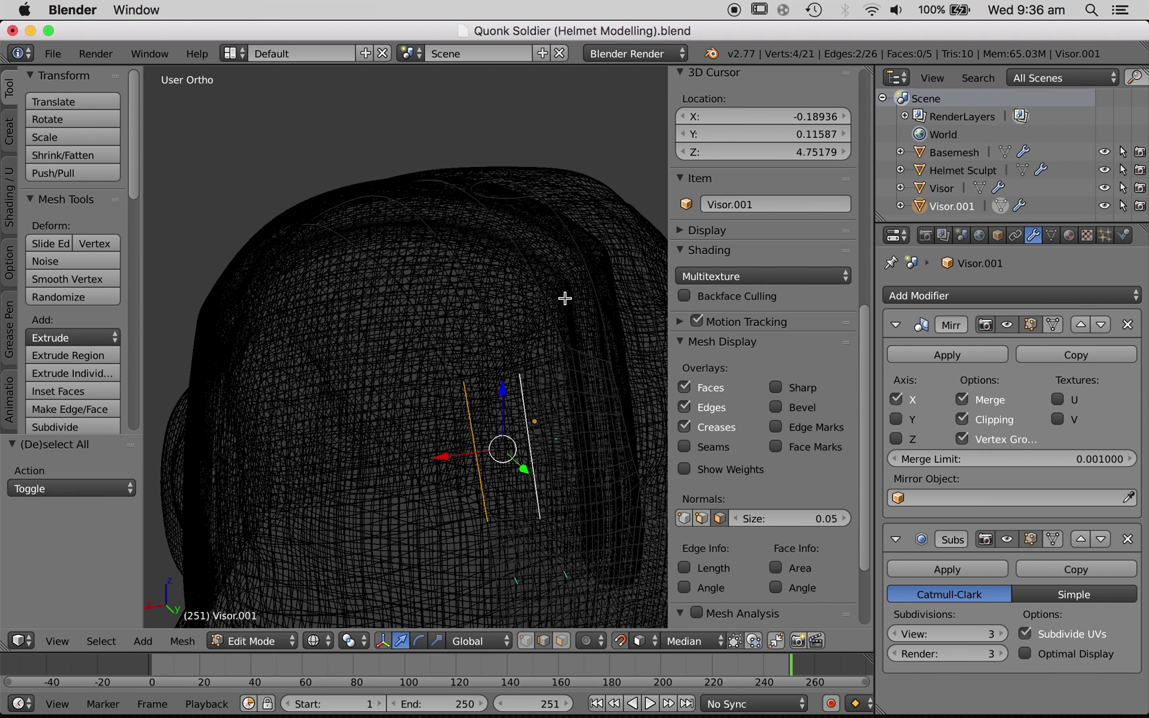
key(f)
key(a)
key(a)
key(a)
- Fill the outer and inner faces at the back of the crown, just above the ridge
right_click(493, 308)
shift+right_click(415, 327)
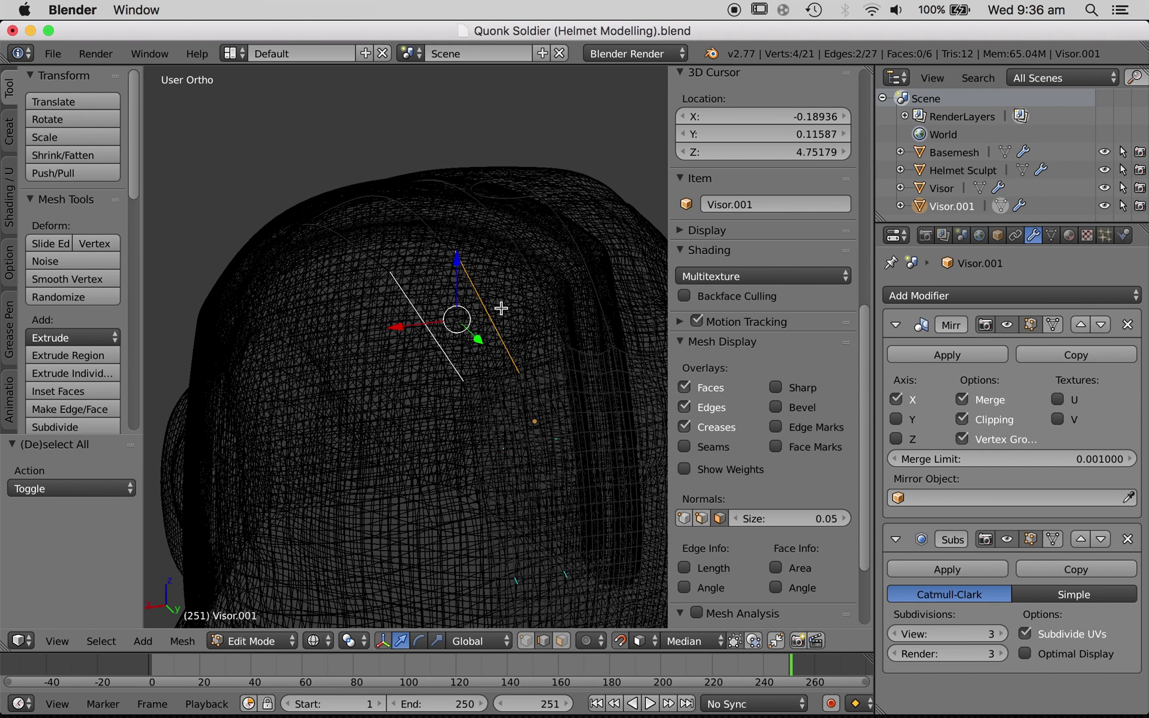
key(f)
right_click(503, 308)
shift+right_click(538, 297)
key(f)
- Fill the inner and outer faces in the middle section of the crown
right_click(432, 228)
shift+right_click(483, 212)
key(f)
right_click(423, 221)
shift+right_click(371, 249)
key(f)
key(a)
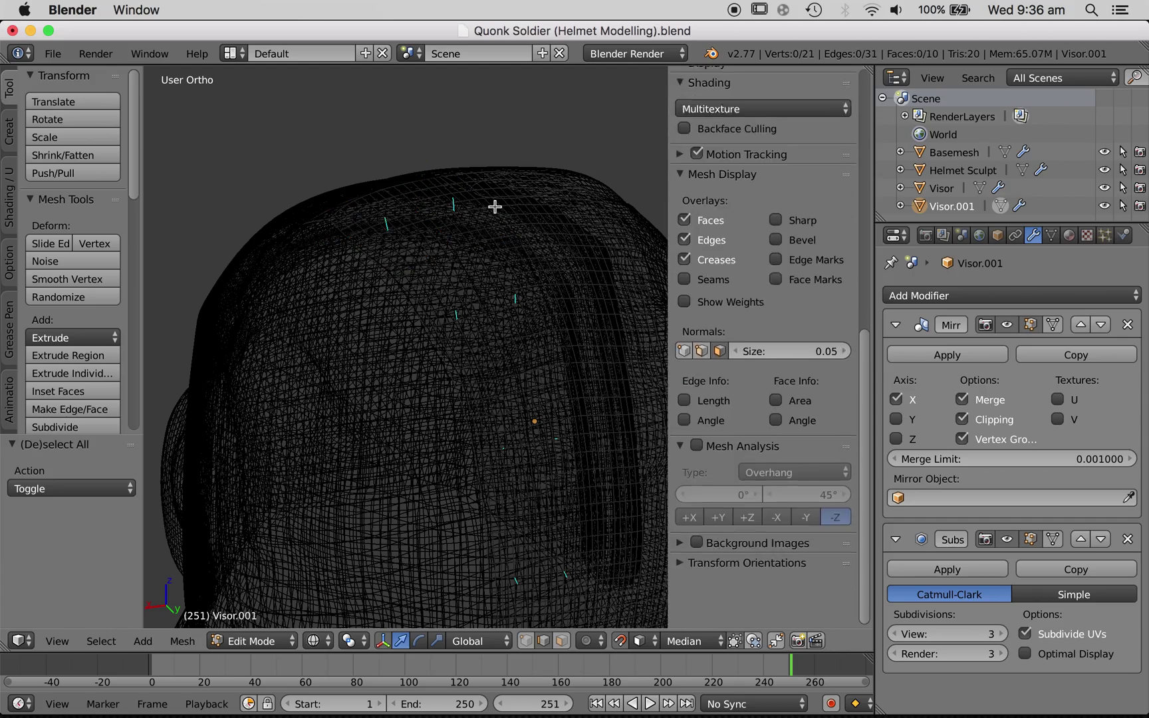
- Fill the two remaining crown faces at the front, next to the visor band
key(a)
scroll(495, 207, left, 10)
right_click(284, 189)
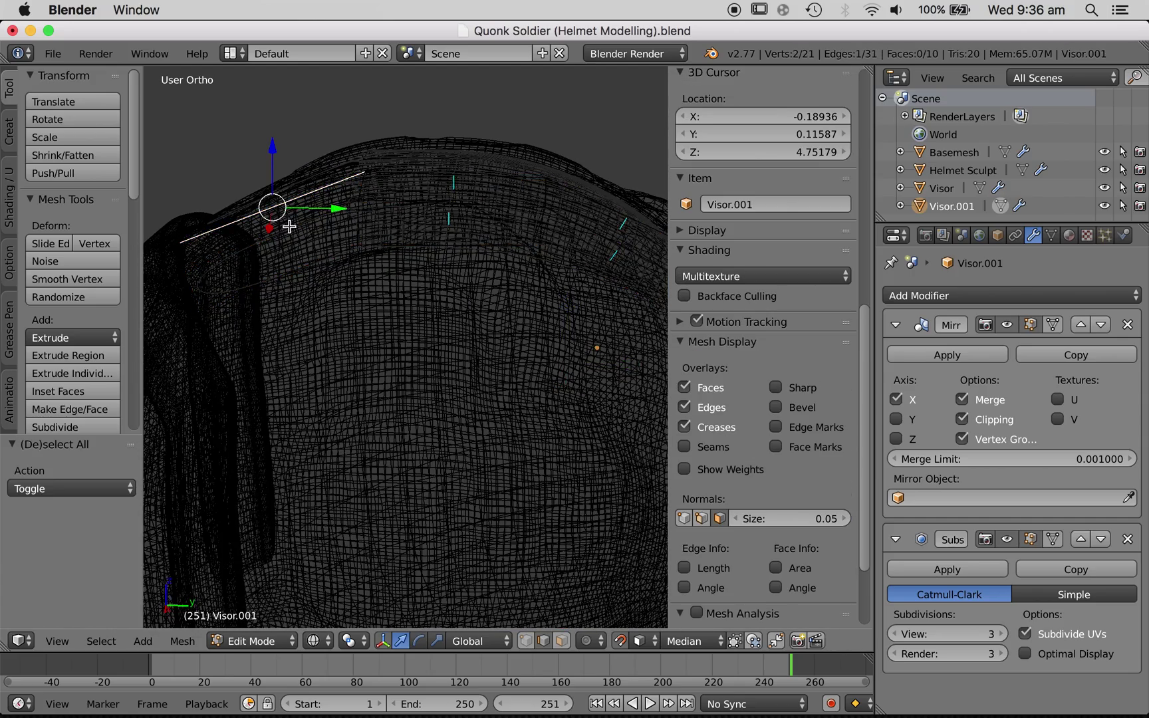
shift+right_click(289, 227)
key(f)
right_click(309, 227)
shift+right_click(311, 246)
key(f)
key(a)
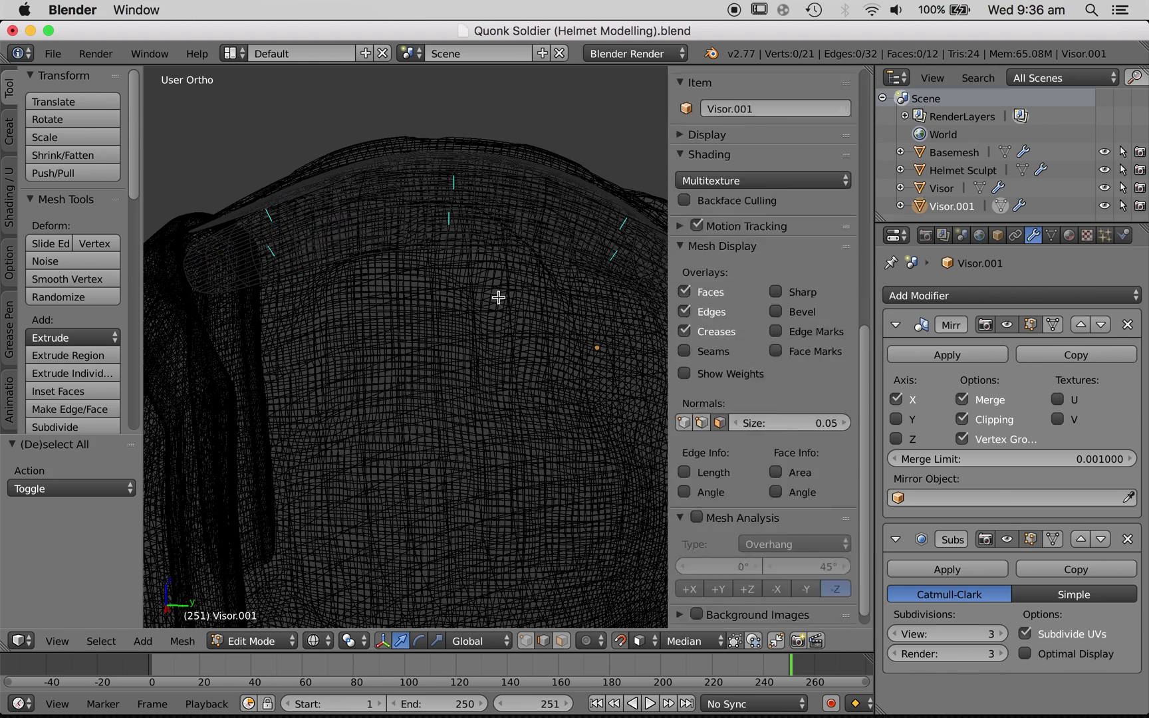
- Return to solid shading and extrude vertices from the rear panel's lower outer corner, about 0.078 along X, and up the helmet's side
key(a)
key(z)
scroll(525, 312, left, 5)
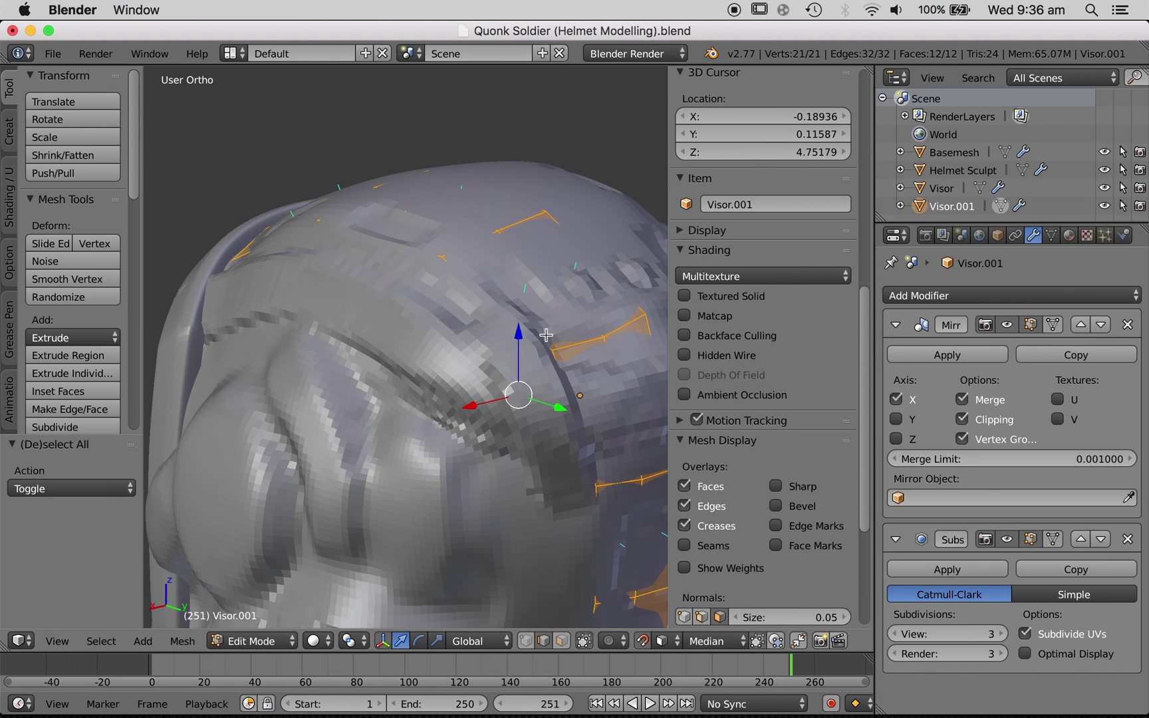
scroll(566, 389, left, 5)
shift+scroll(566, 389, right, 10)
ctrl+scroll(566, 389, down, 3)
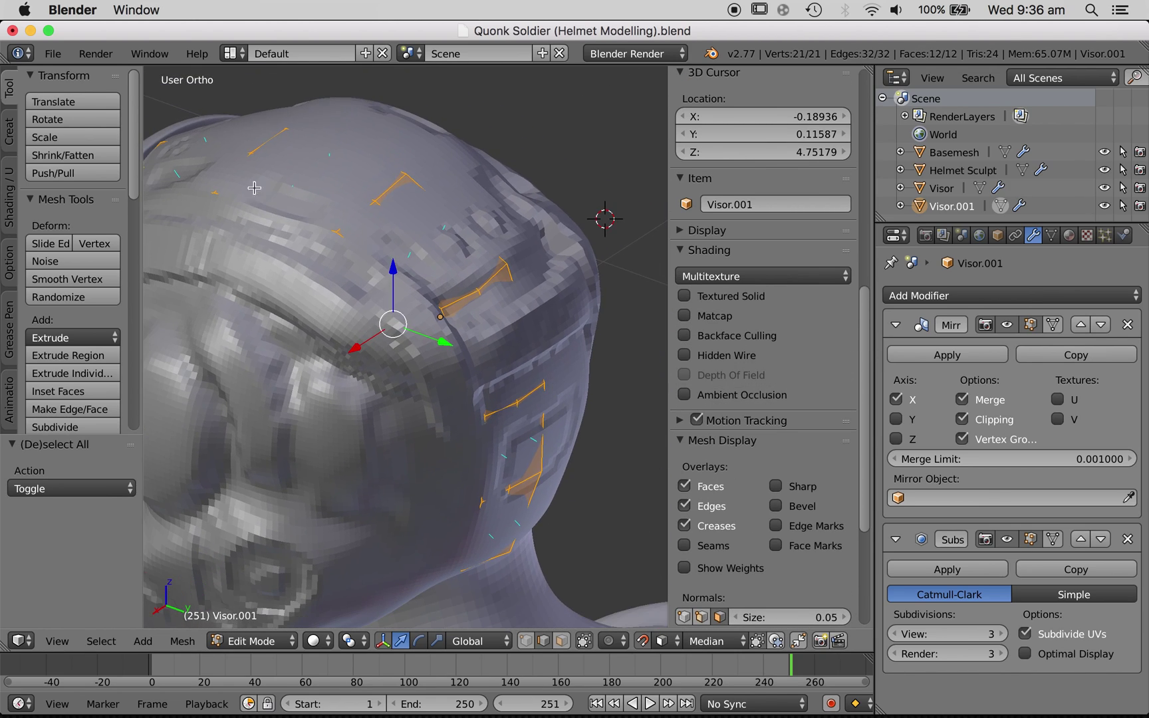
scroll(498, 473, up, 5)
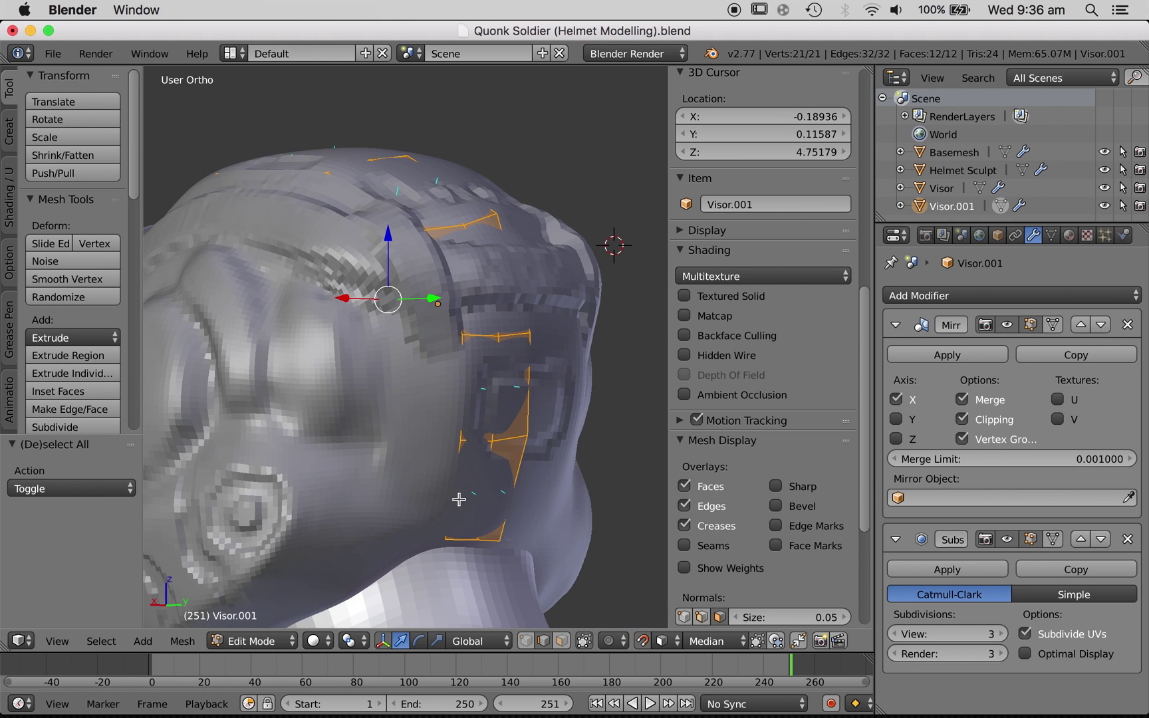
ctrl+scroll(504, 444, up, 3)
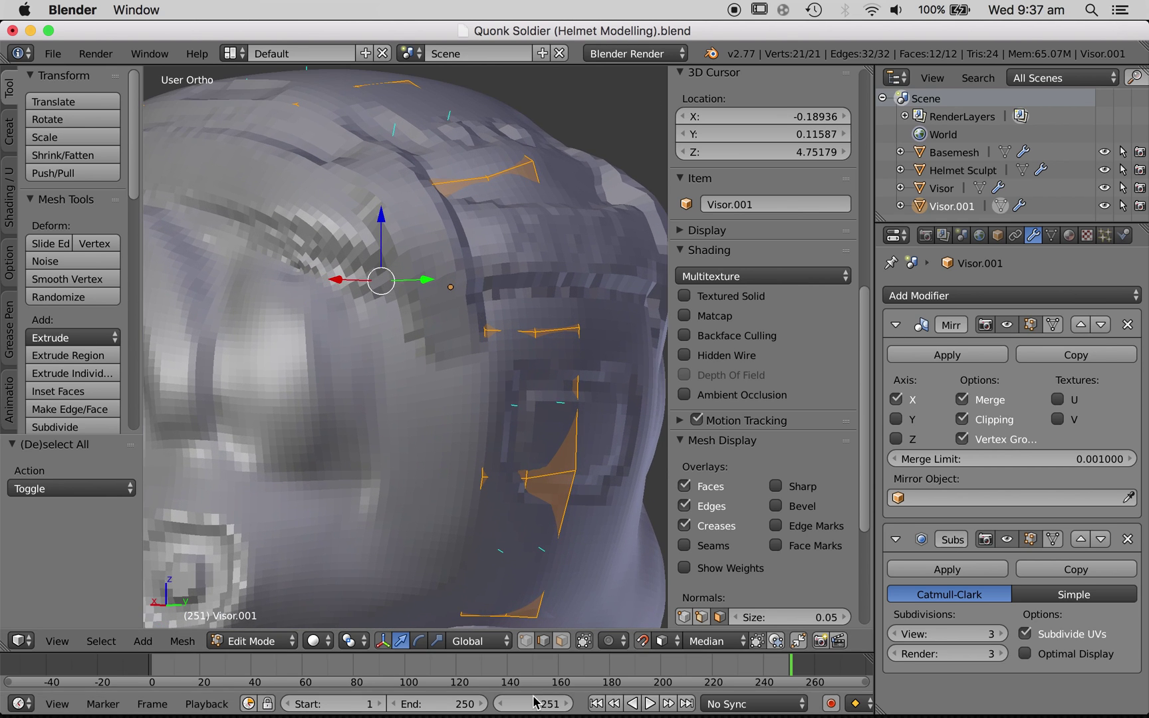
shift+scroll(533, 478, down, 4)
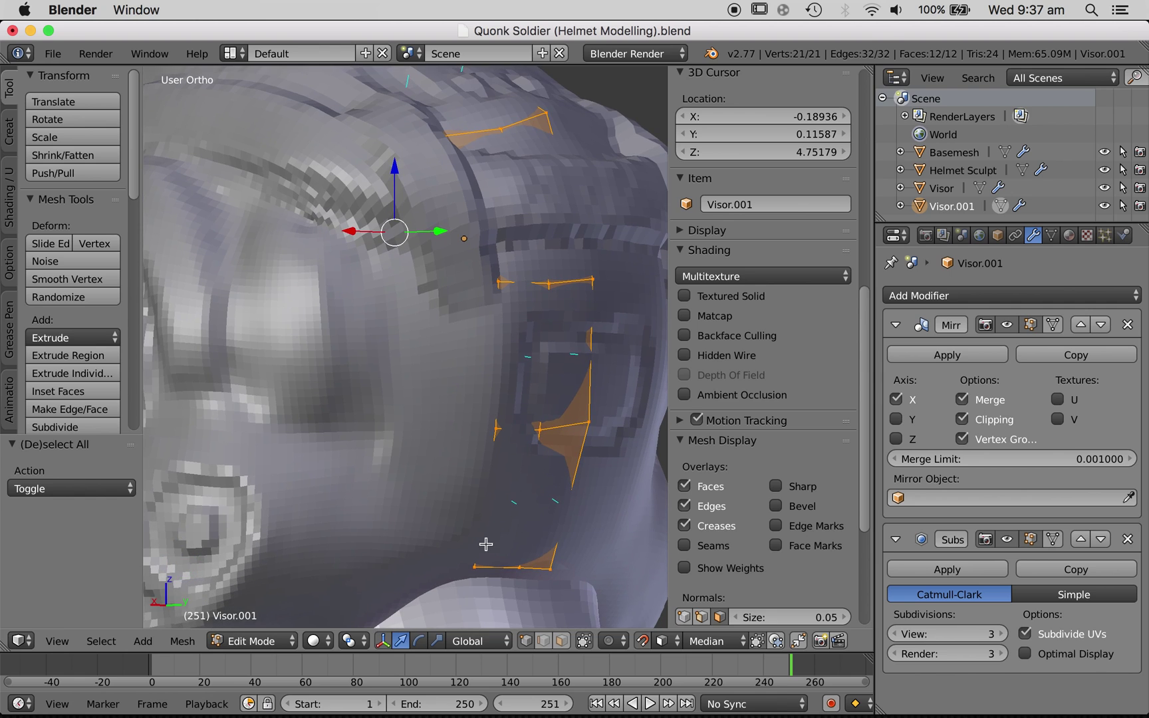
right_click(476, 563)
ctrl+right_click(379, 562)
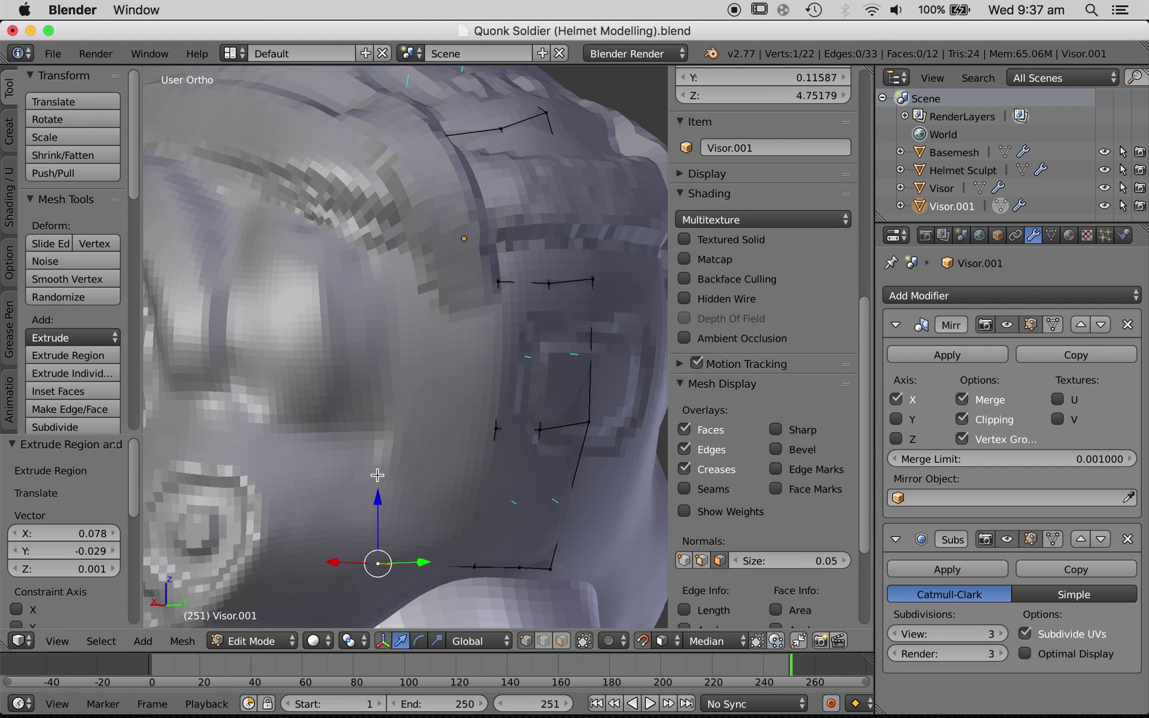
ctrl+right_click(394, 425)
middle_drag(384, 303, 440, 372)
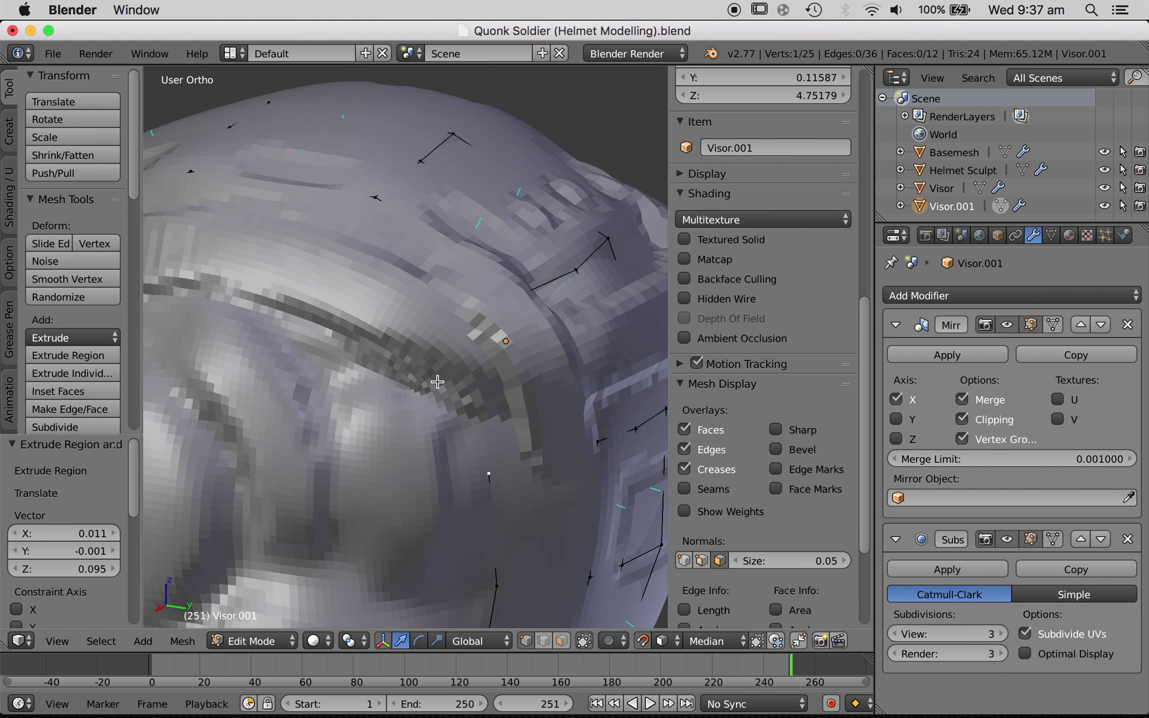
- Extrude vertices forward along the groove below the crown to the visor band, the last two about -0.139 and -0.113 along Y
middle_drag(498, 306, 439, 316)
ctrl+right_click(408, 331)
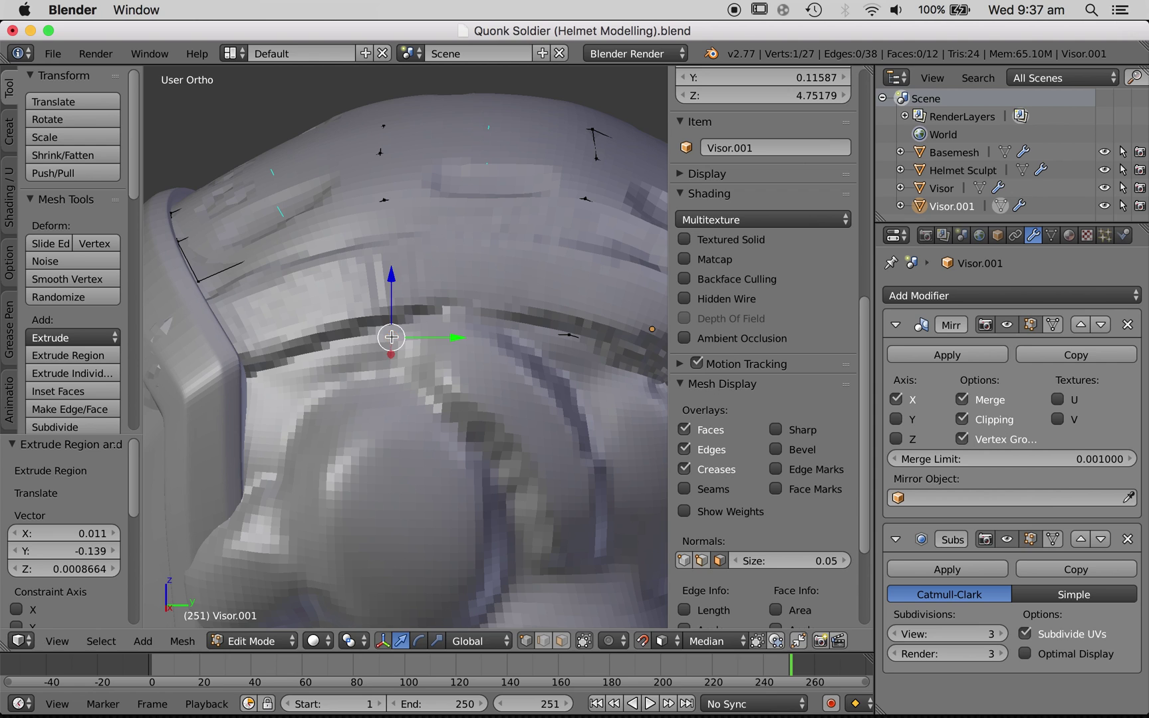
ctrl+right_click(245, 386)
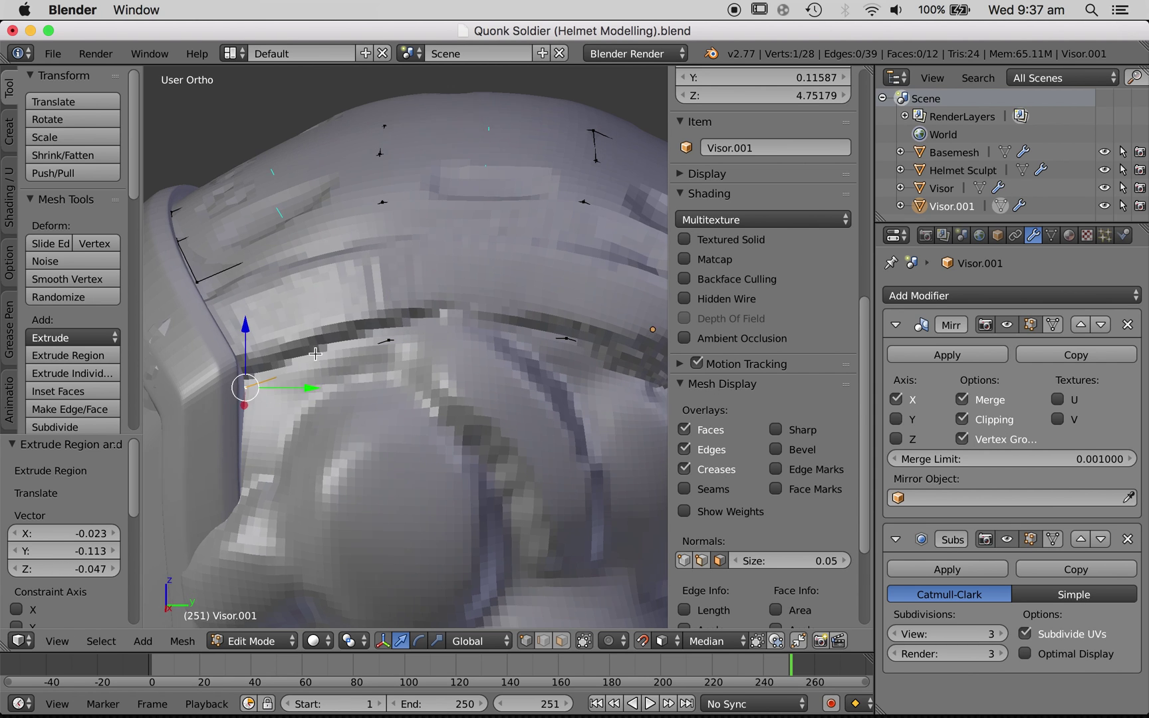
- Fill the side face beside the visor band between the crown's outer edge and the new lower vertex row
middle_drag(245, 385, 155, 255)
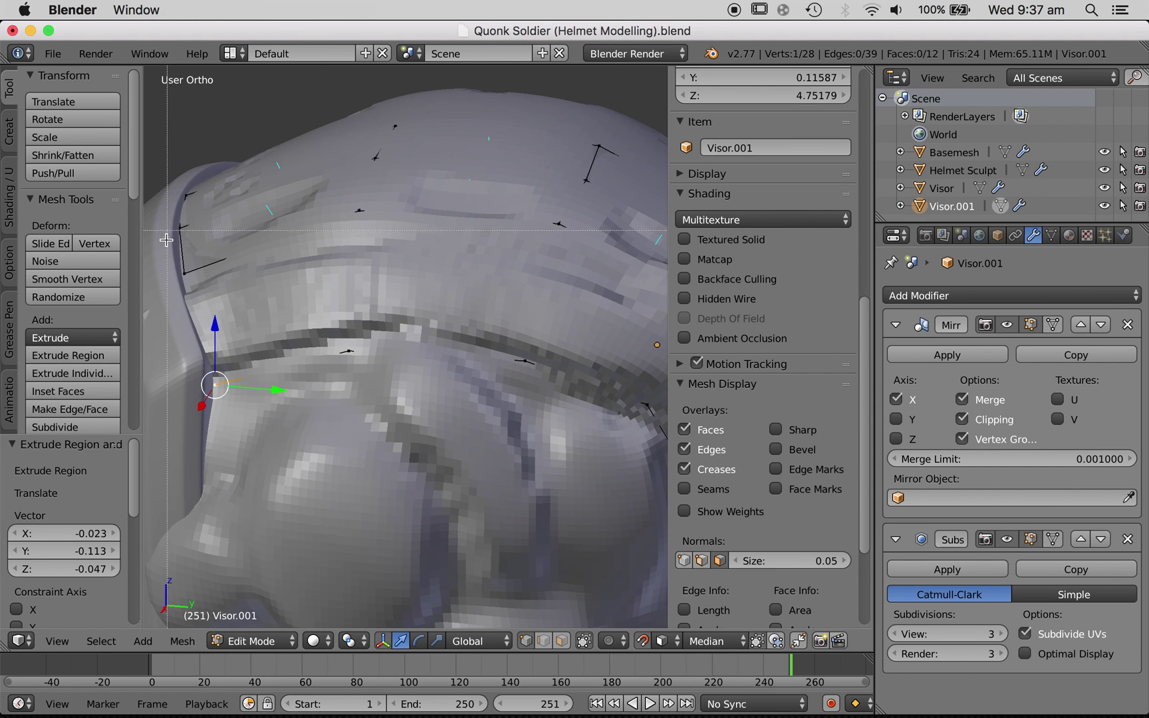
drag(168, 238, 367, 410)
key(a)
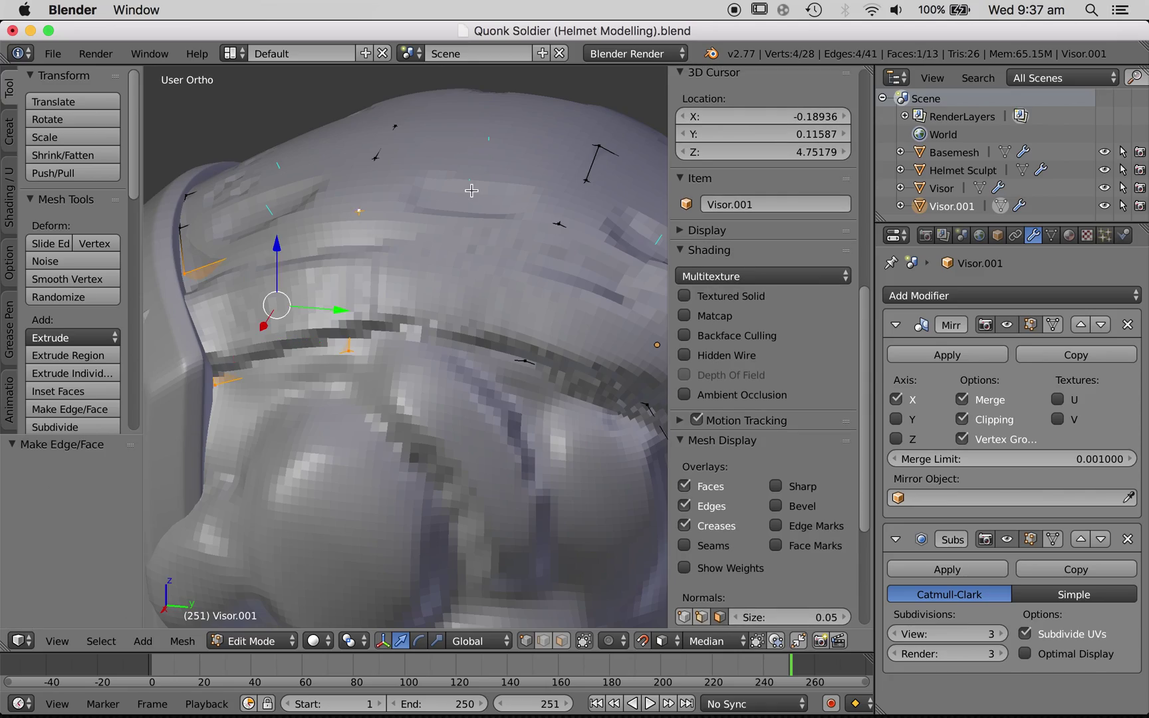
key(z)
key(a)
middle_drag(461, 300, 408, 320)
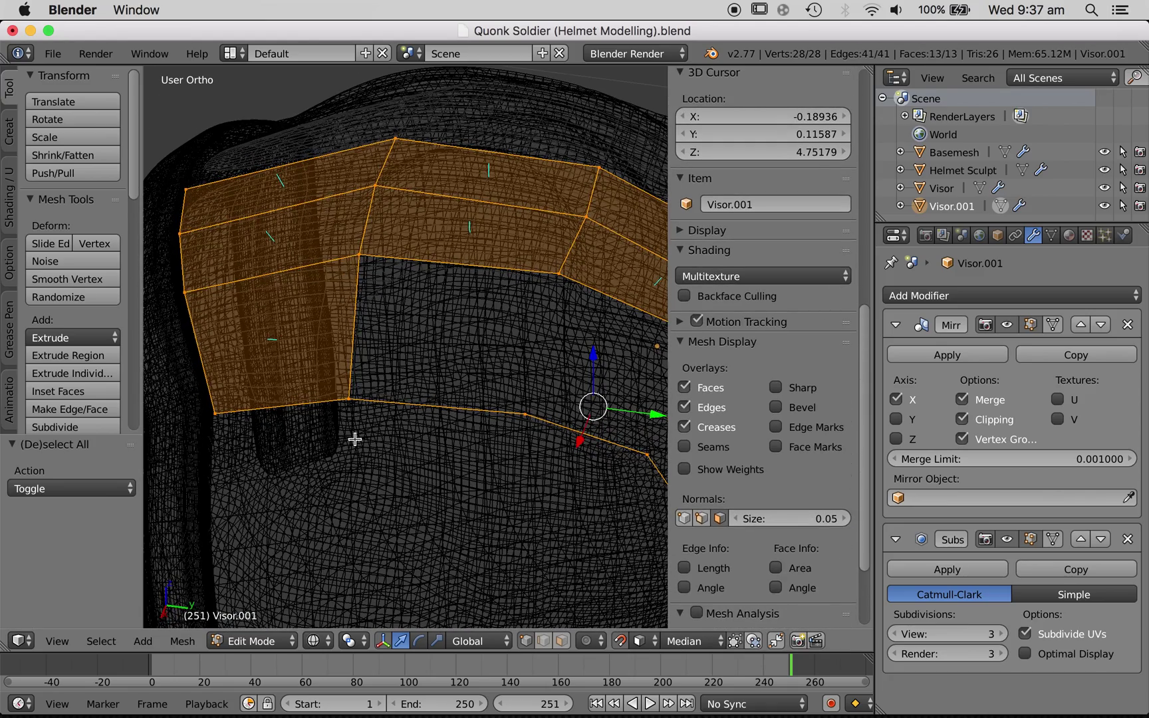
- Fill the middle face on the crown's side, directly behind the front one, in wireframe display
scroll(354, 439, right, 10)
key(z)
scroll(267, 308, left, 3)
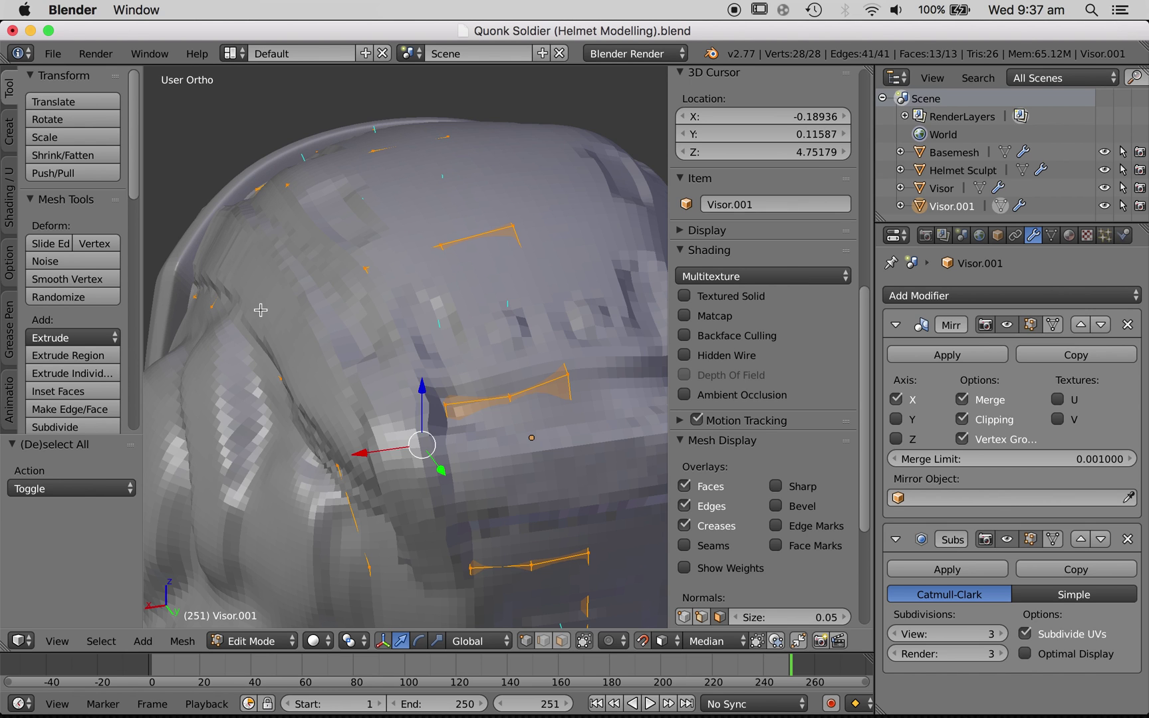
middle_drag(317, 327, 255, 262)
key(z)
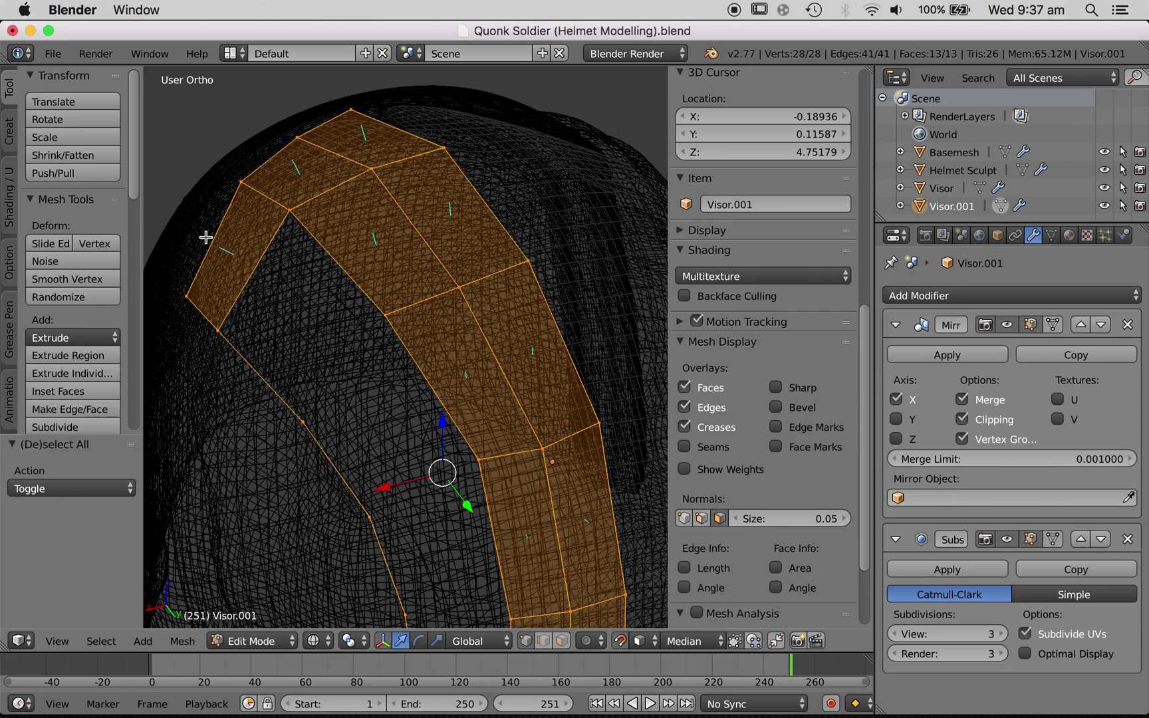
scroll(391, 331, left, 10)
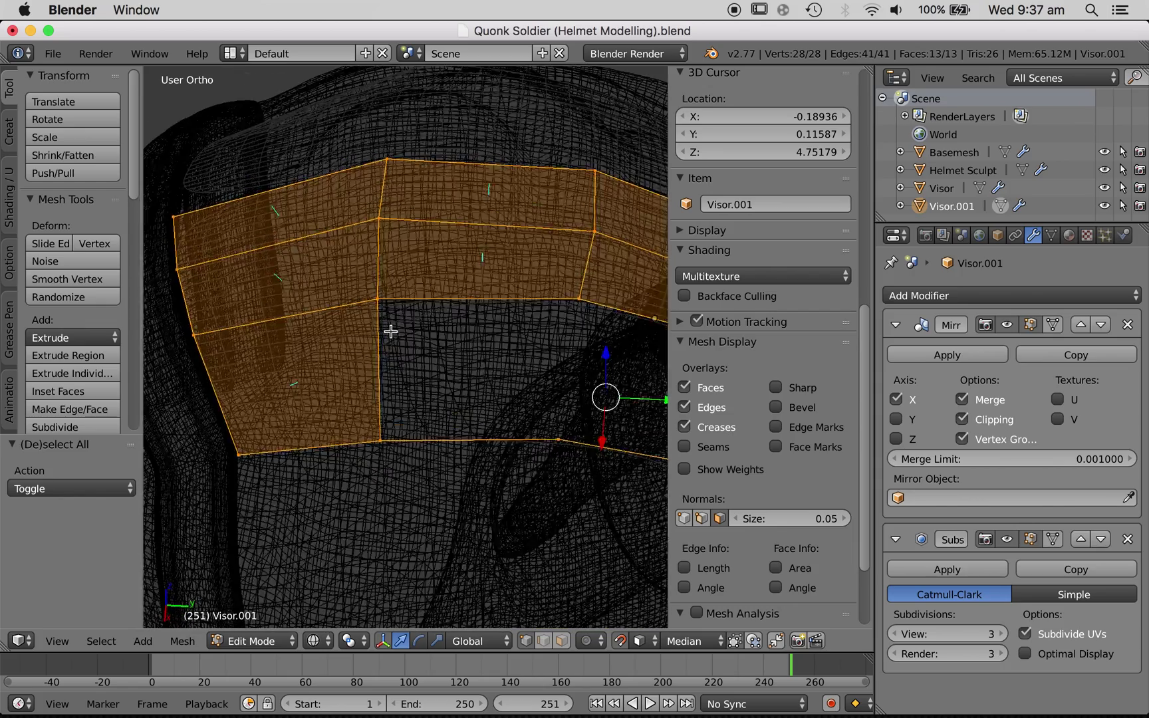
key(a)
key(b)
drag(336, 321, 606, 525)
key(f)
key(a)
- Fill the rear face on the crown's side, joining the crown's outer row to the lower vertex row
shift+scroll(633, 382, right, 10)
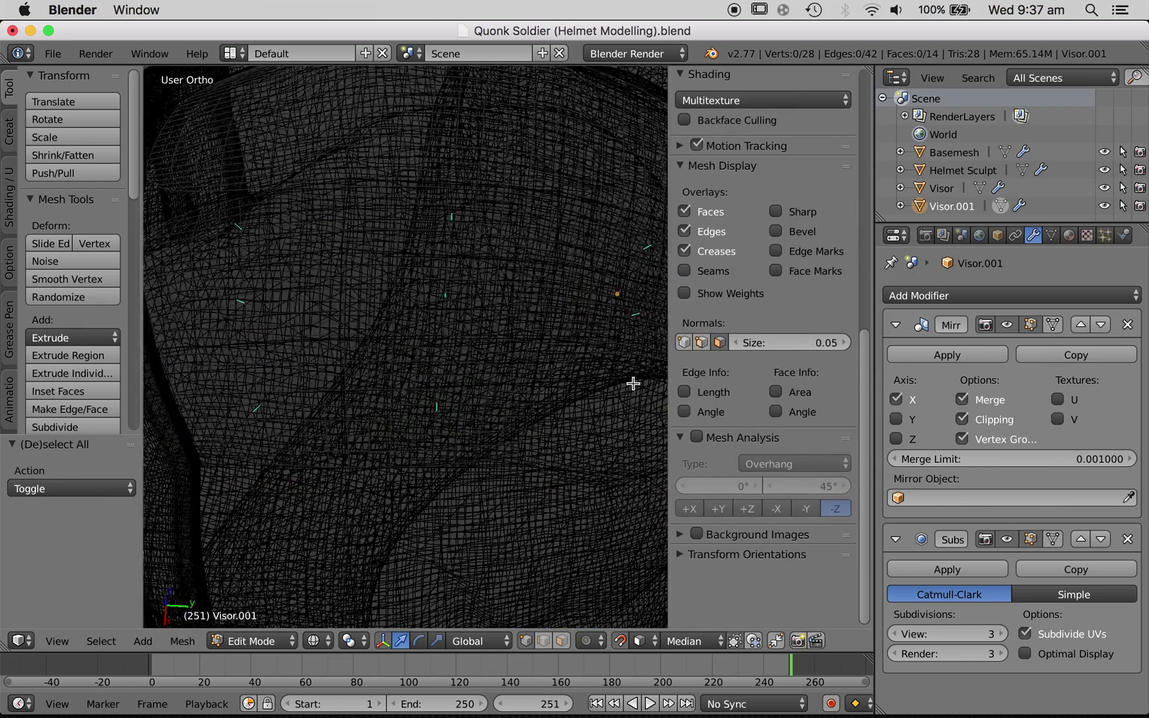
key(a)
key(a)
key(b)
drag(241, 232, 418, 402)
middle_drag(487, 323, 452, 281)
shift+right_click(449, 223)
key(f)
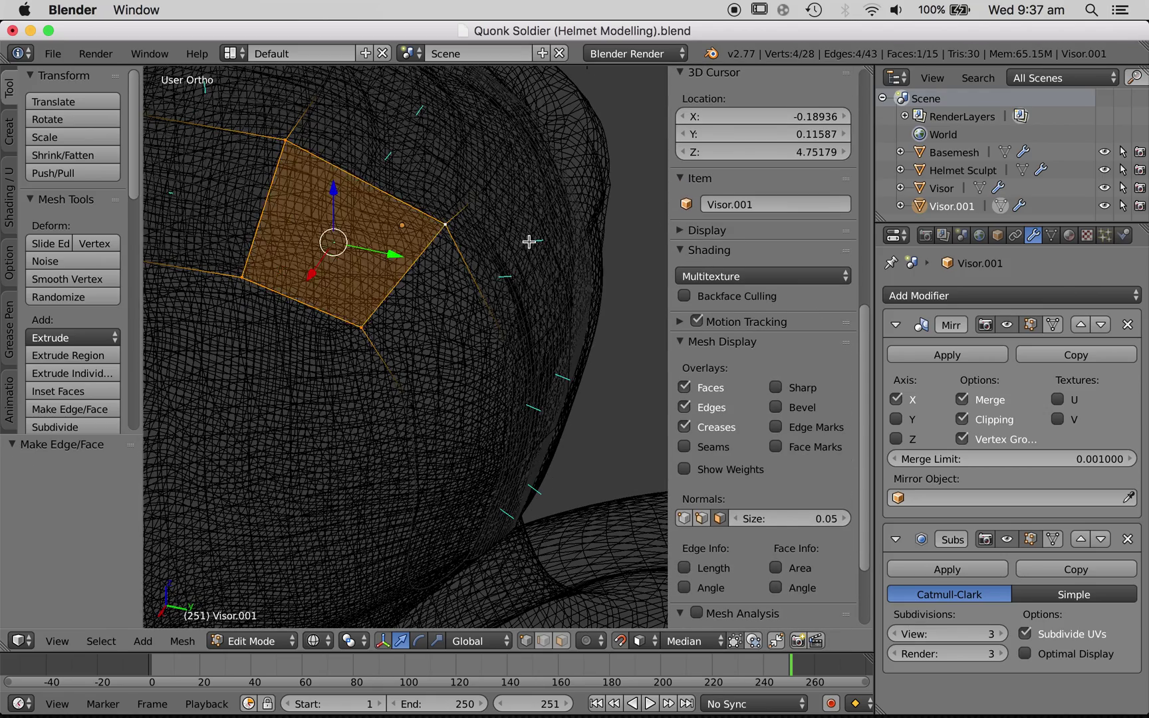
- Fill the side face next to the rear ridge, below the last crown side face
scroll(529, 241, down, 10)
scroll(528, 241, right, 10)
key(a)
key(a)
scroll(508, 331, up, 5)
key(a)
key(b)
drag(284, 173, 465, 391)
key(f)
key(a)
- Fill the side face next to the upper row of the rear panel
key(a)
key(a)
key(b)
drag(312, 323, 488, 536)
key(f)
key(a)
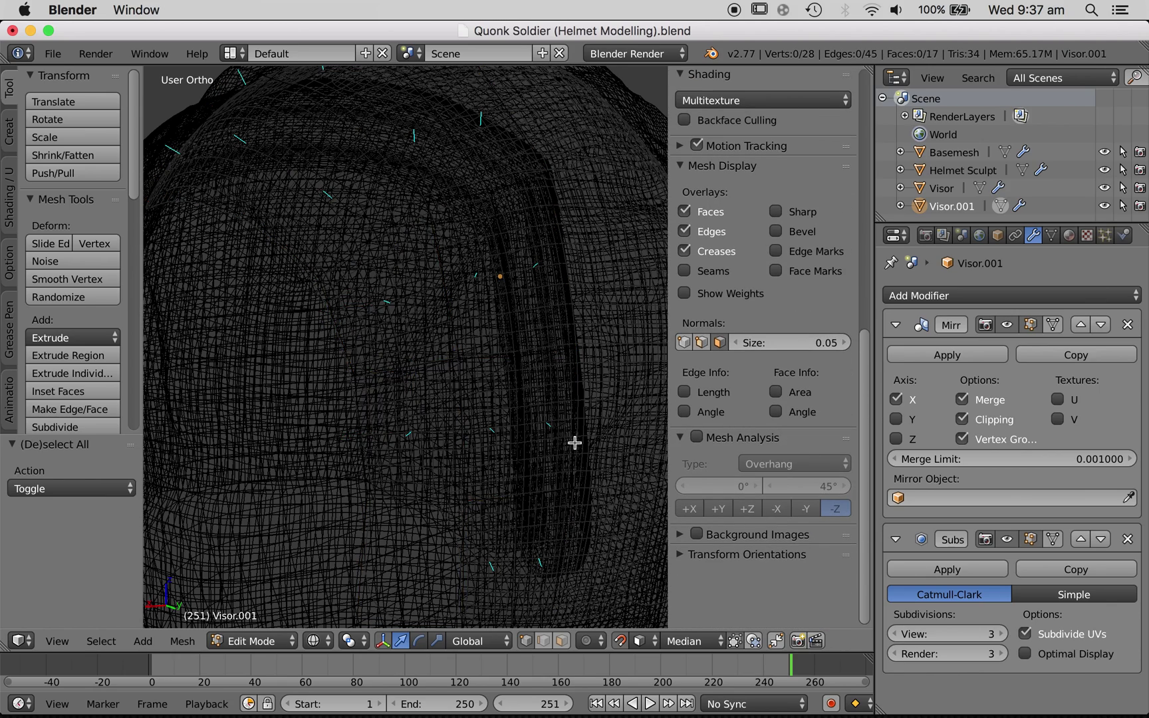
- Fill the lowest side face next to the bottom row of the rear panel
shift+scroll(573, 444, down, 5)
key(b)
drag(319, 363, 490, 561)
key(f)
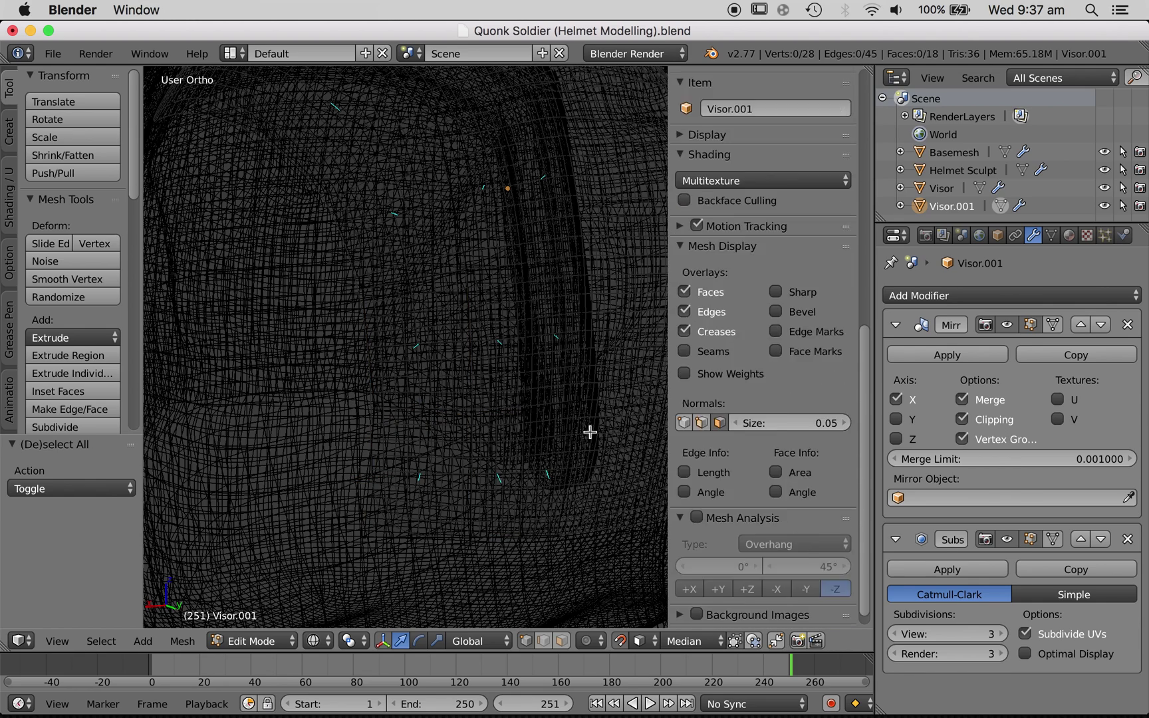
- In solid right view, extrude a vertex down the visor's rear edge from the front side corner, about 0.035 along X and -0.083 along Z
key(z)
scroll(589, 432, down, 5)
key(a)
scroll(384, 336, left, 10)
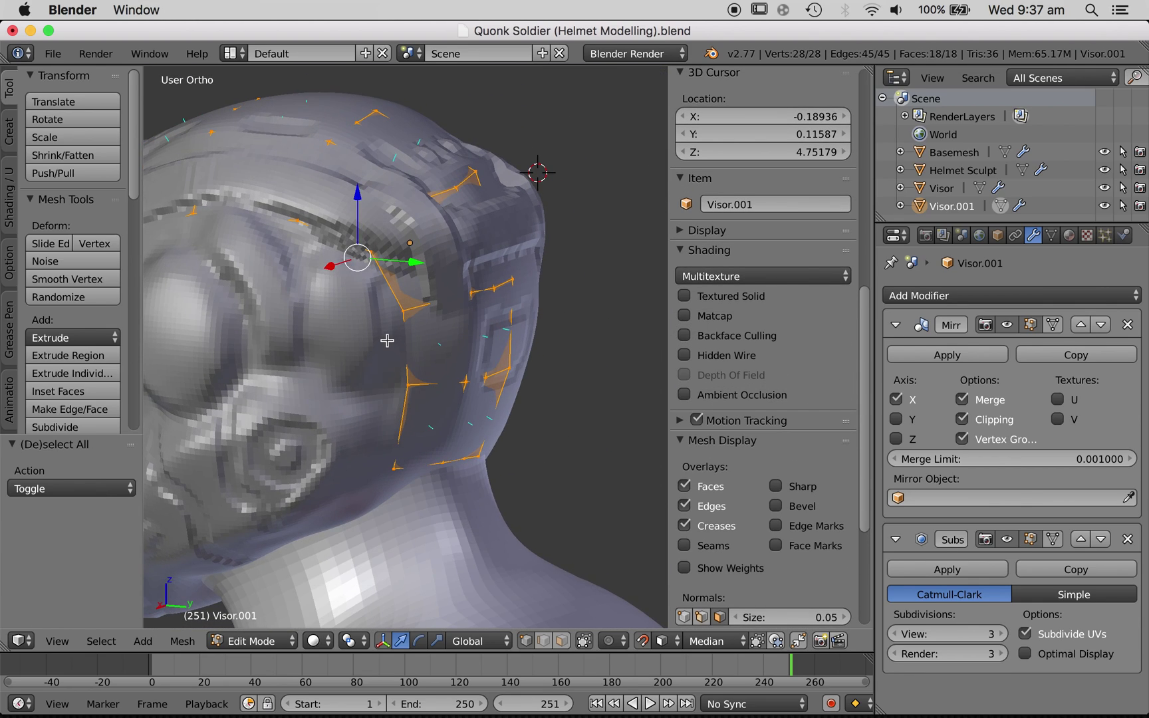
scroll(383, 319, left, 10)
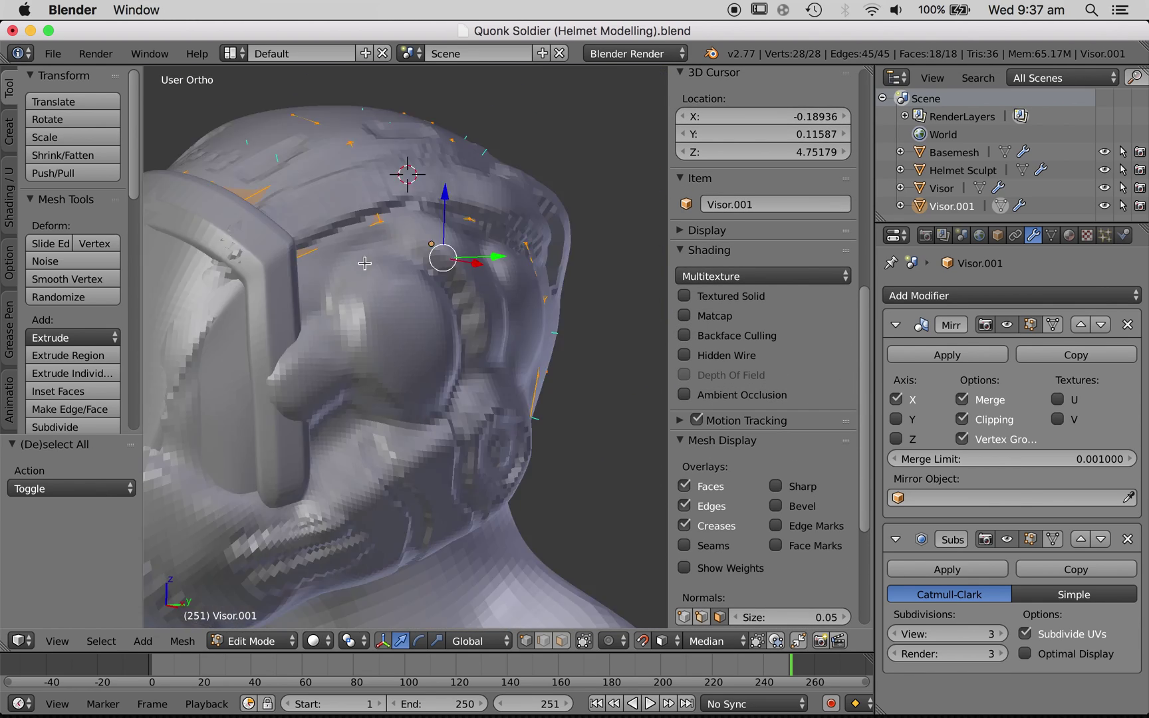
key(KP_3)
right_click(264, 254)
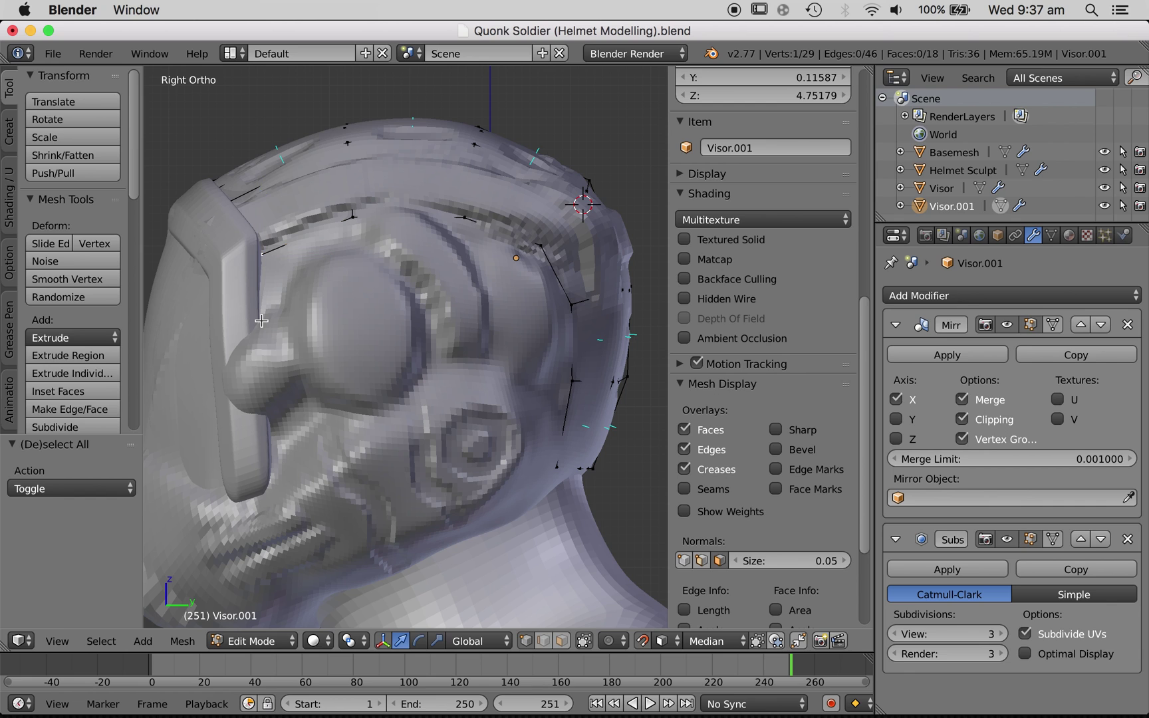
click(261, 321)
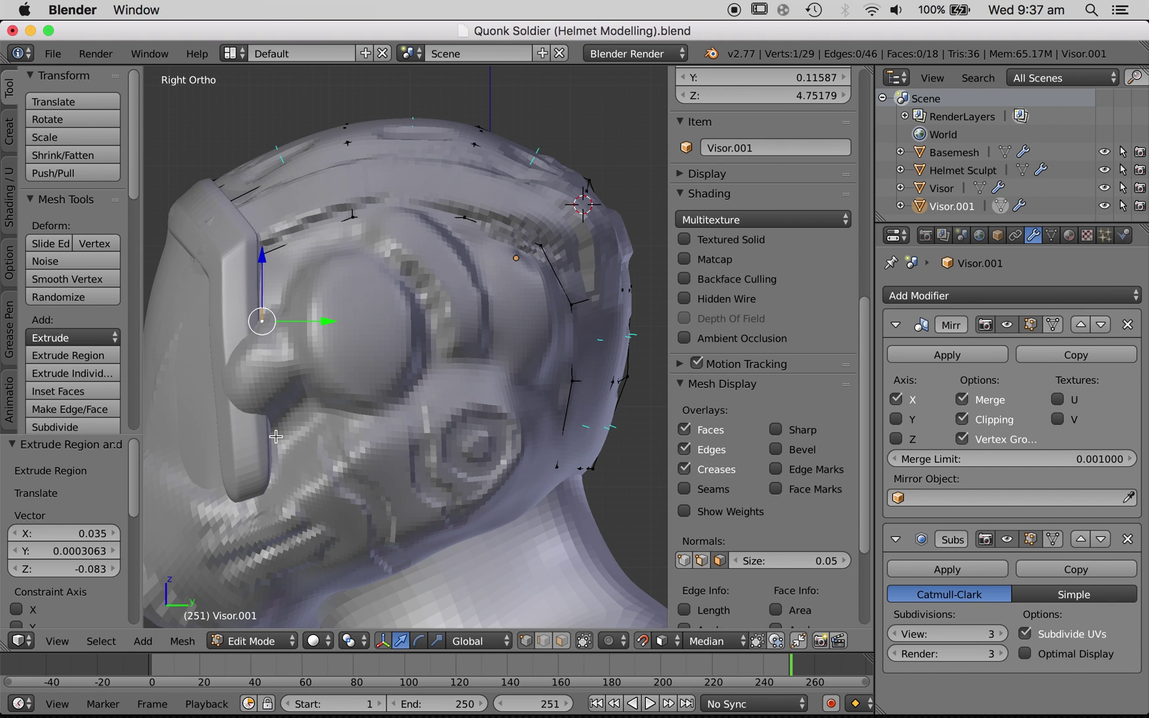
- Extrude four vertices down the visor's rear edge and back along the lower rim, and join the last to the rear panel's bottom corner
scroll(380, 433, down, 10)
key(e)
click(352, 452)
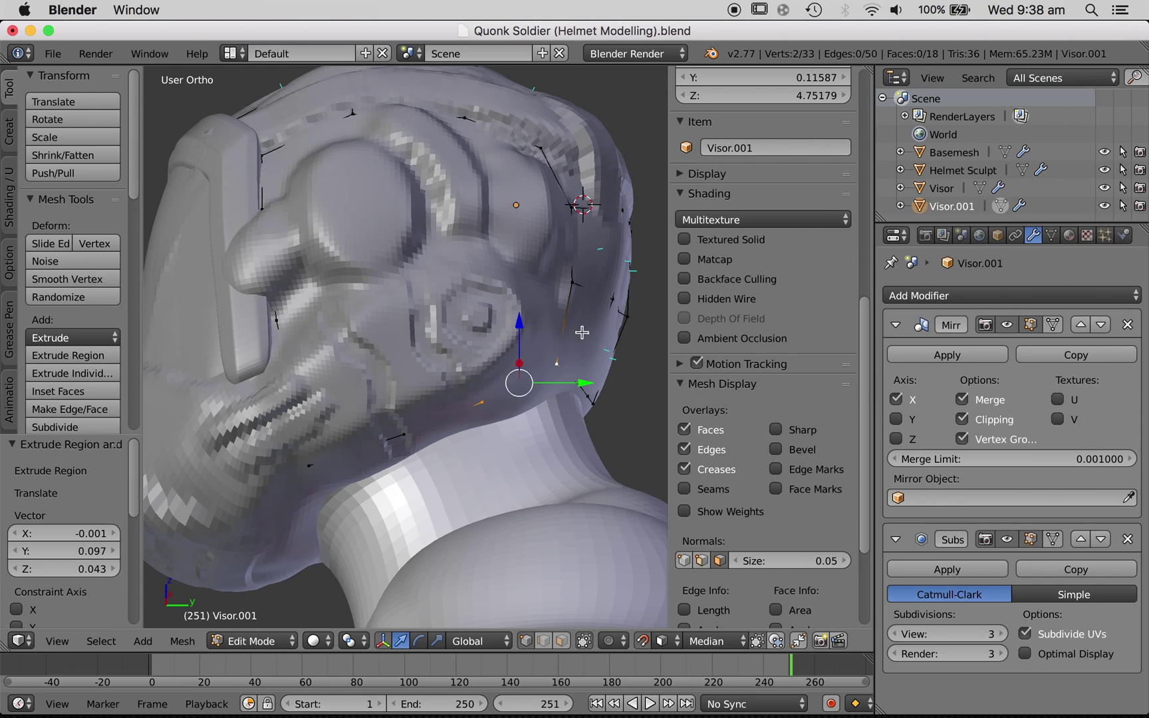
scroll(619, 300, up, 5)
key(f)
key(a)
key(a)
key(z)
scroll(619, 300, left, 3)
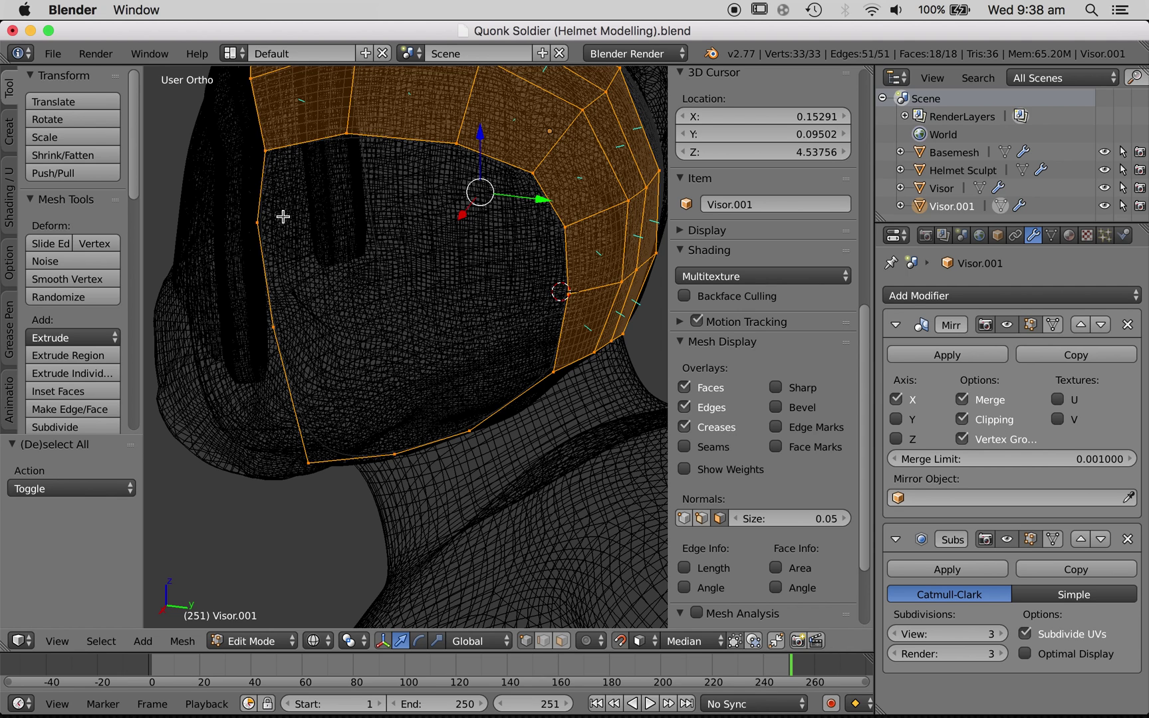
- In right view, move the lower visor-edge vertex about 0.017 down along Z
right_click(274, 326)
key(z)
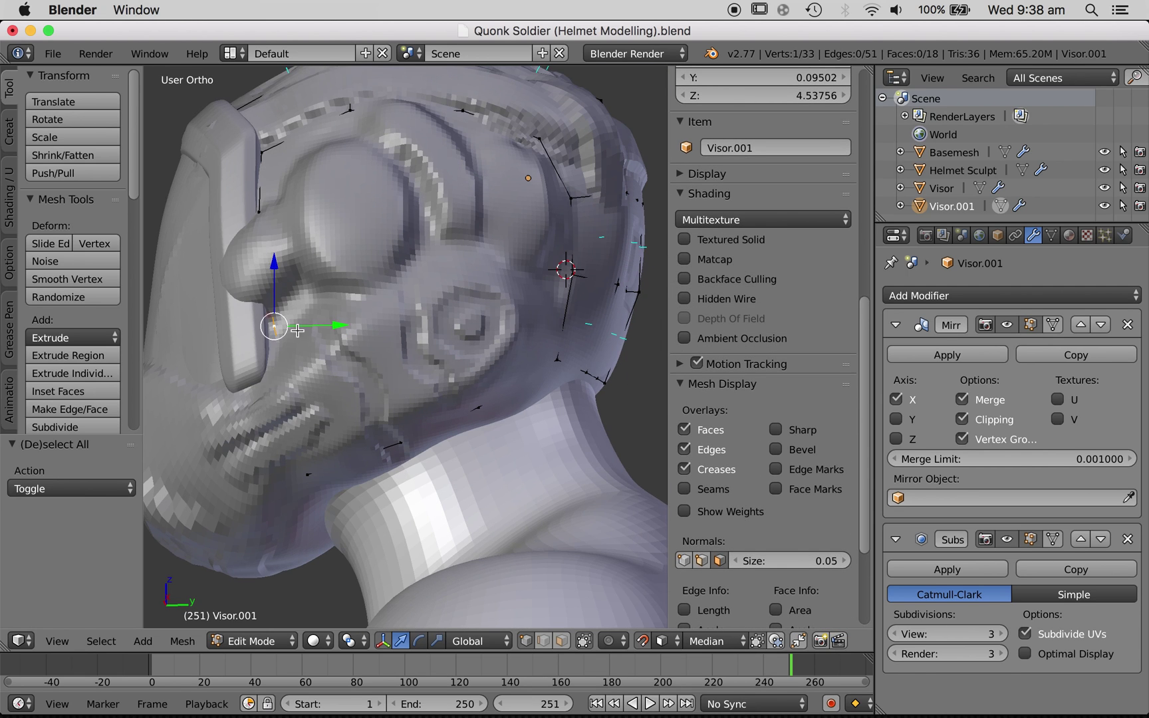
key(g)
click(273, 348)
key(KP_3)
key(g)
click(643, 377)
key(z)
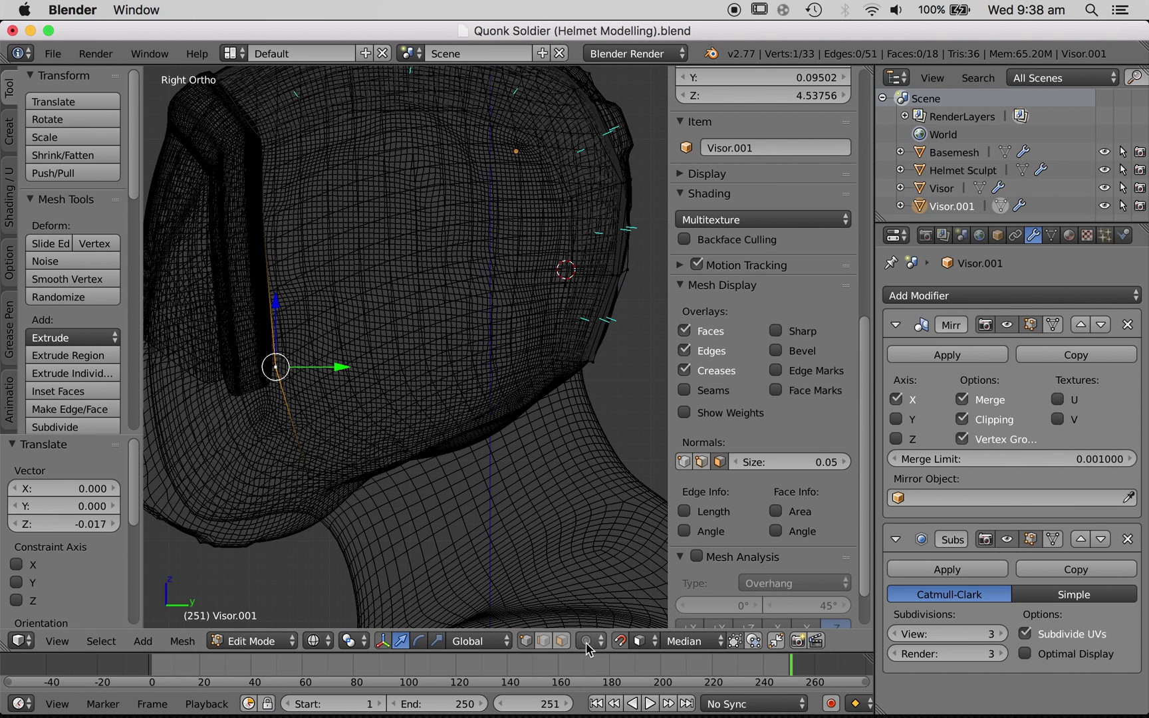
- Extrude two vertices rearward across the side, the second about 0.127 along Y and 0.046 along Z, and join them to the rear panel
key(e)
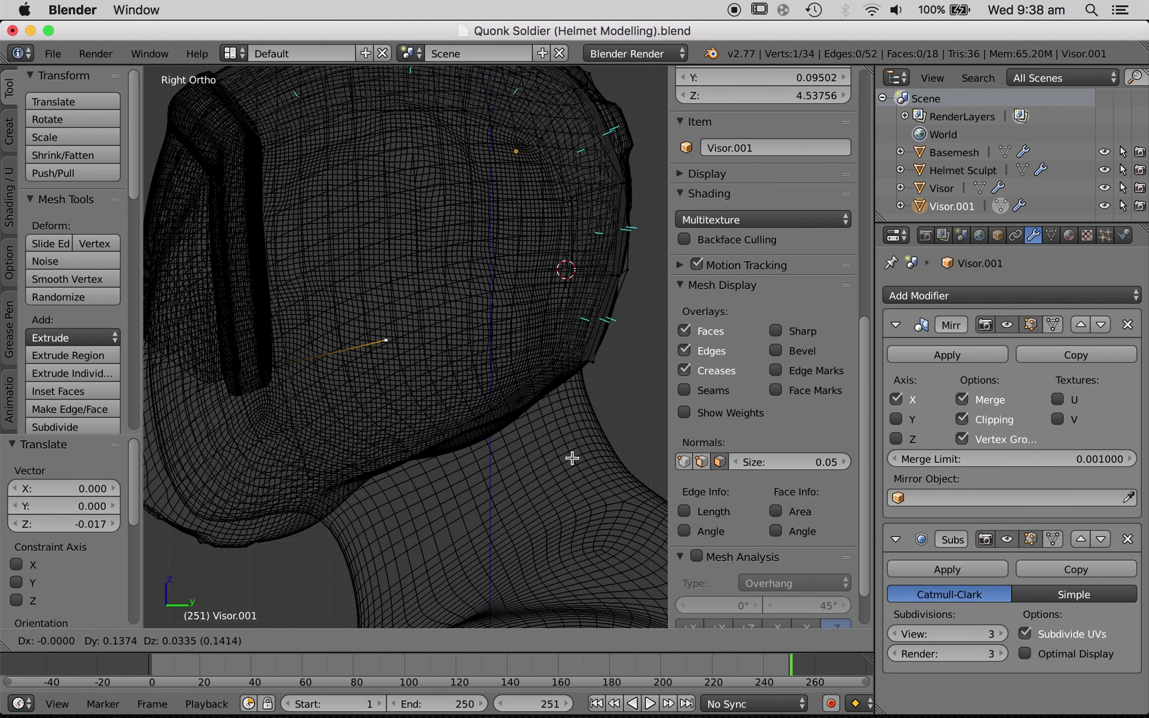
click(576, 458)
key(e)
click(160, 423)
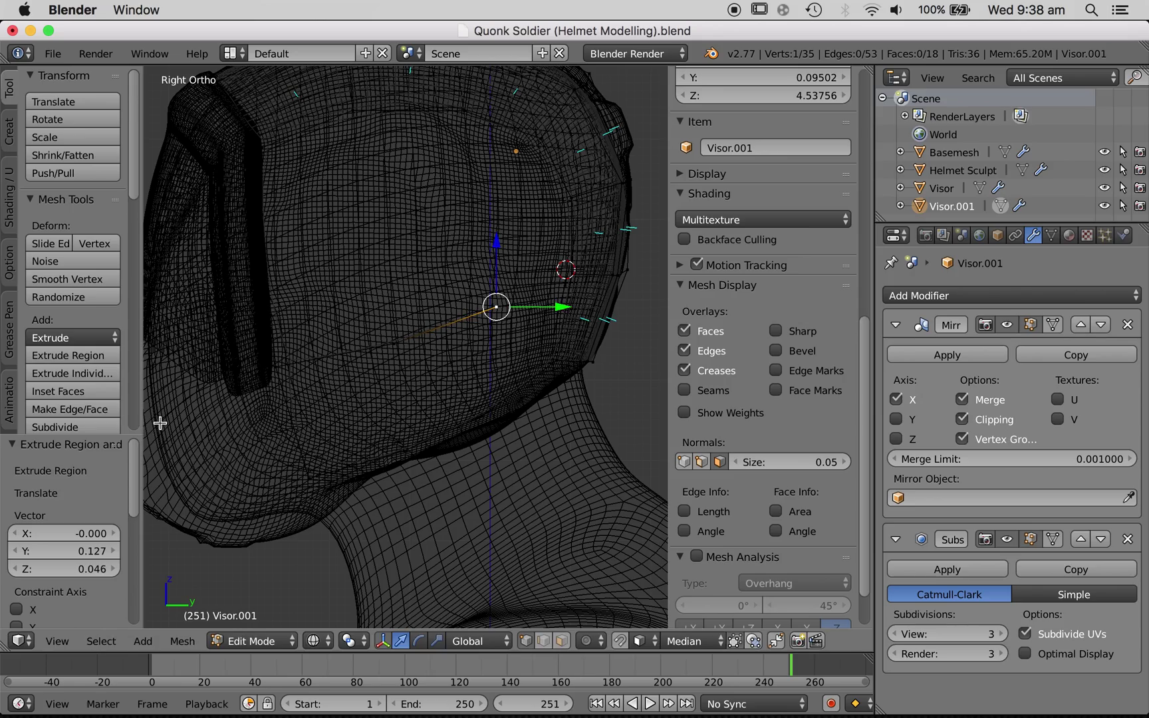
key(a)
scroll(618, 246, left, 5)
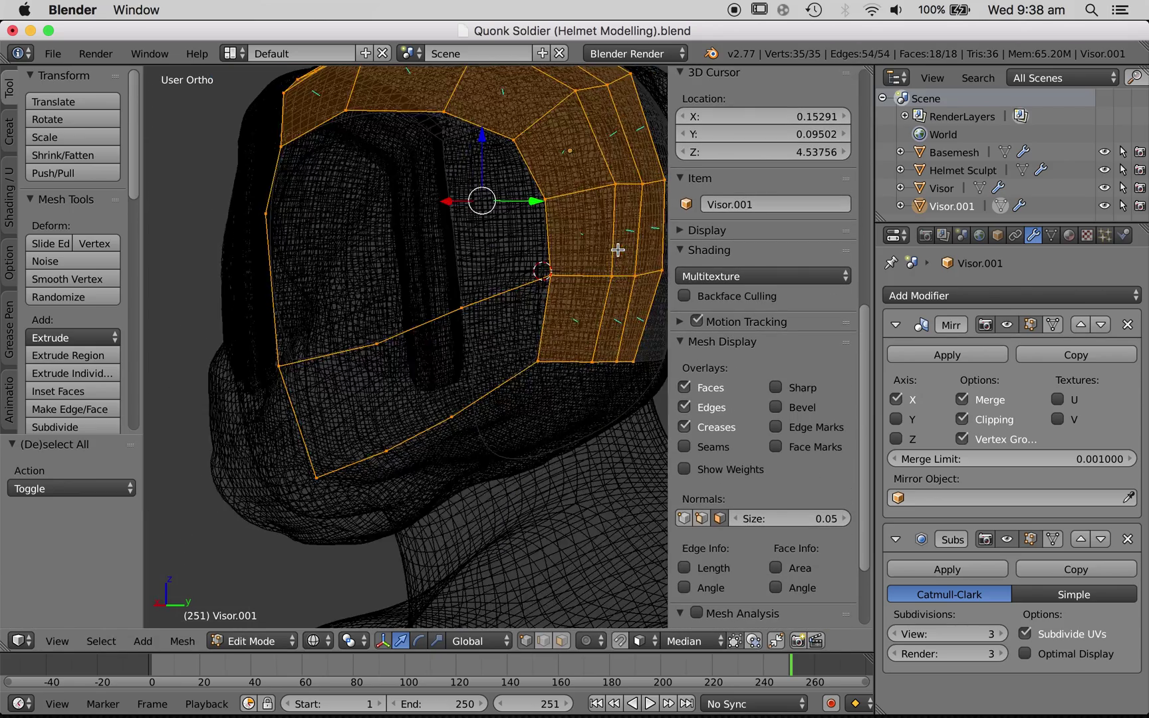
scroll(503, 308, right, 5)
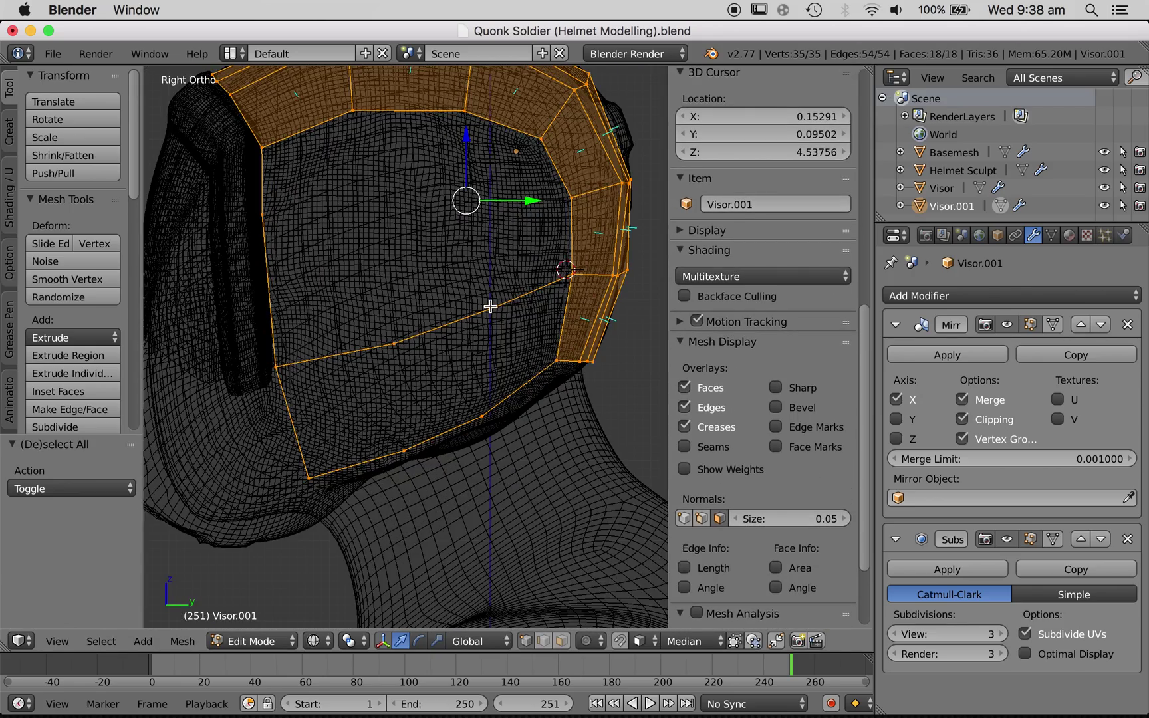
- Move the two middle vertices of the lower cross row about -0.027 along Y and -0.002 along Z, and scale them slightly apart
right_click(492, 307)
shift+right_click(391, 344)
key(g)
click(530, 342)
key(s)
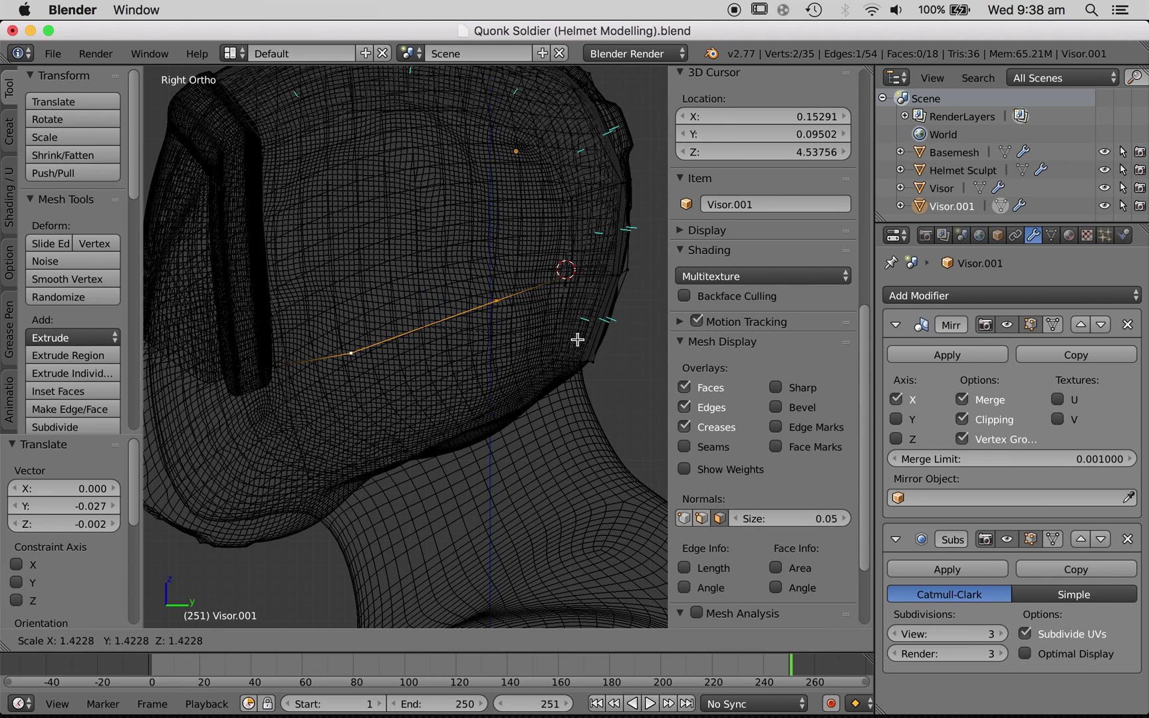
click(550, 350)
key(a)
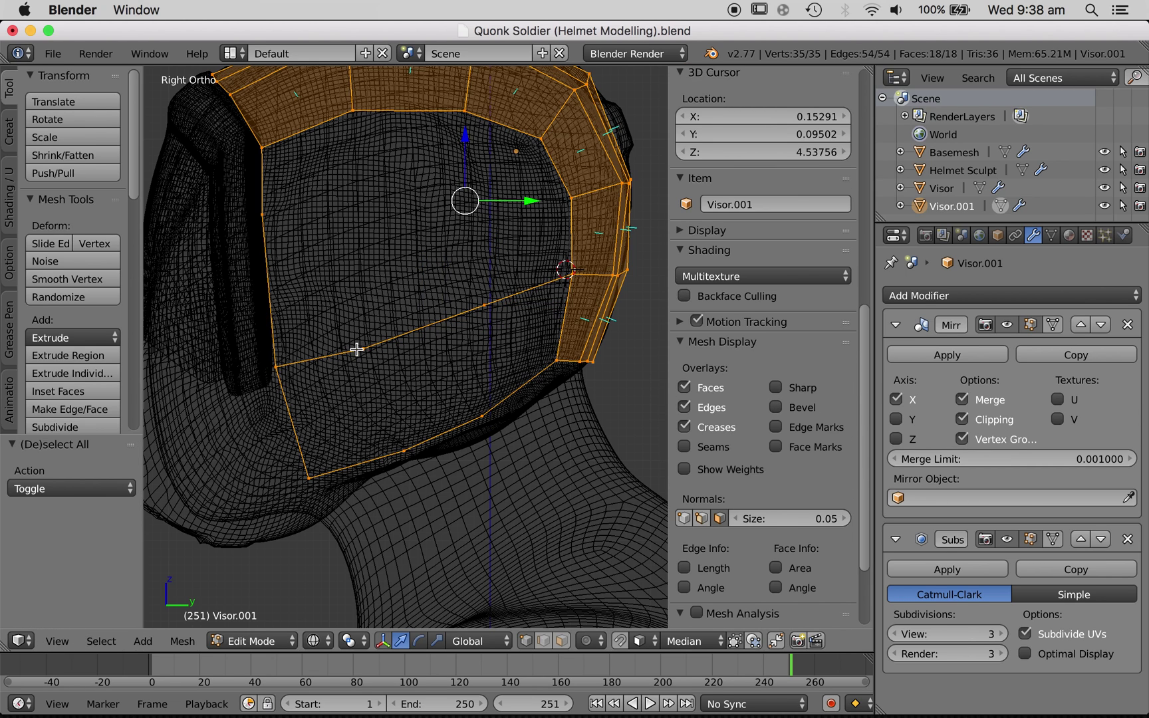
- Nudge the front one of the two middle cross-row vertices slightly up and rearward
right_click(356, 349)
key(g)
click(399, 317)
- Fill the rearmost face of the bottom side row, next to the rear panel
key(a)
key(a)
key(b)
drag(449, 269, 586, 433)
key(f)
key(a)
key(a)
- Fill the middle face of the bottom side row
key(a)
key(b)
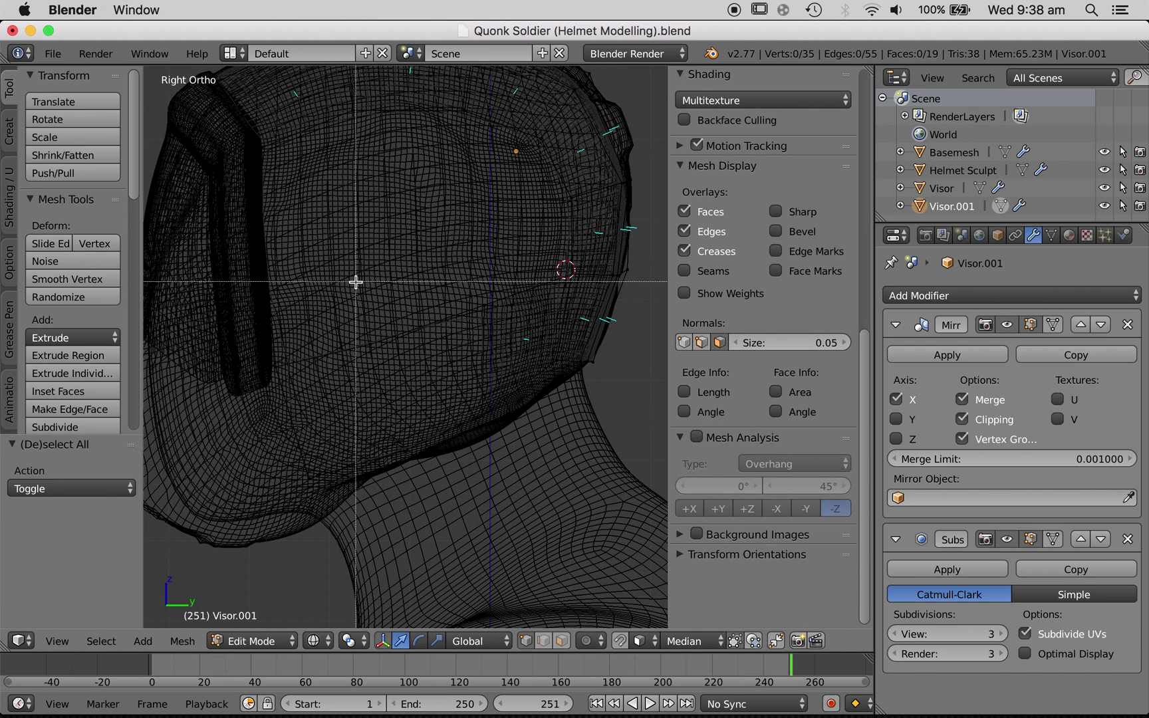
drag(357, 281, 511, 456)
key(f)
key(a)
- Move the cross row's front middle vertex about 0.018 along Y and 0.010 along Z, and fill the front face of the bottom side row
right_click(364, 337)
key(g)
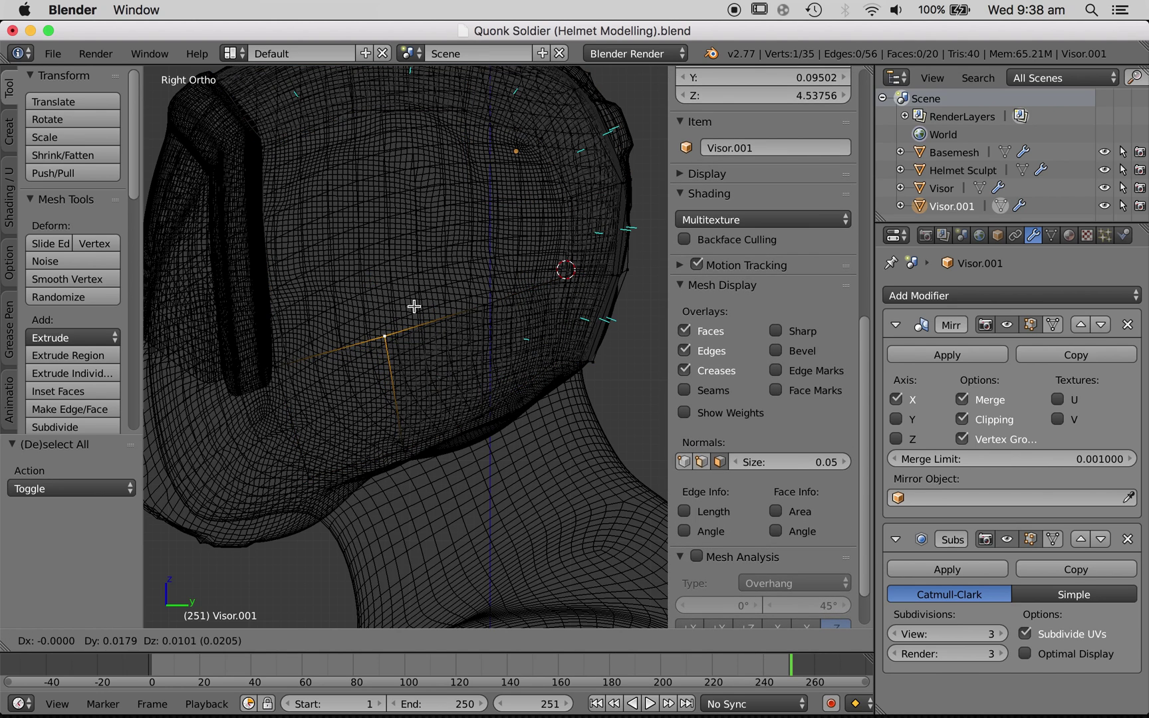
click(414, 307)
key(a)
key(a)
key(a)
key(b)
drag(249, 323, 468, 554)
key(f)
key(a)
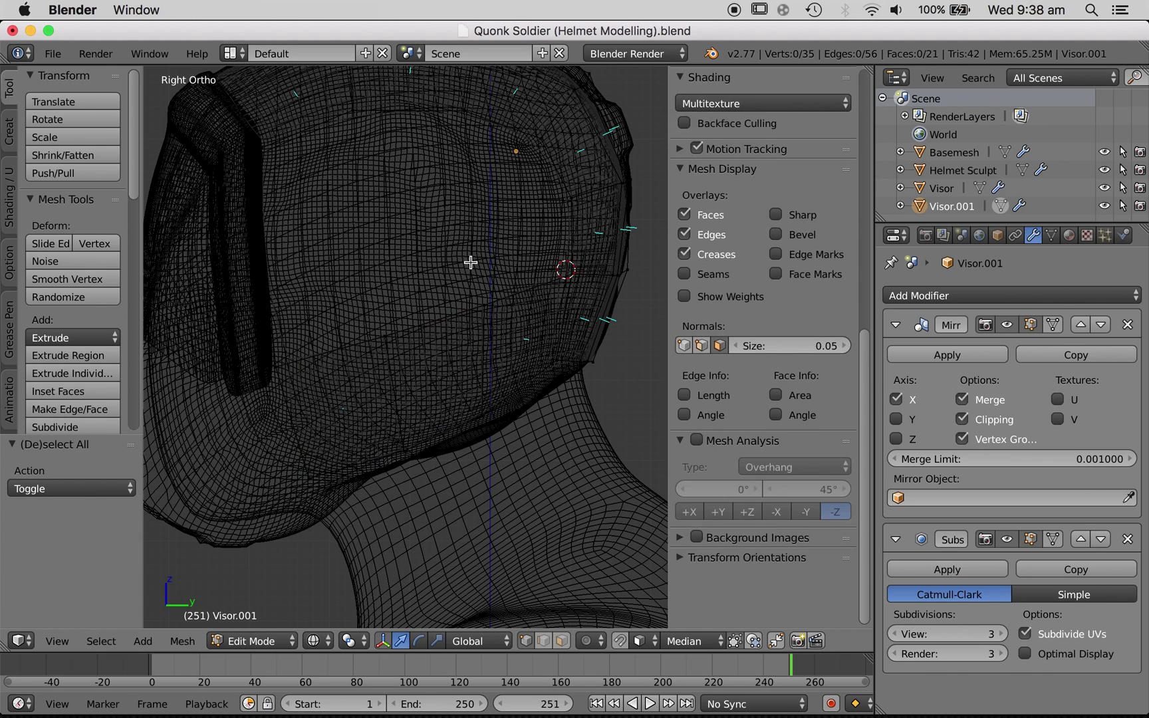
- In wireframe, move the upper visor-edge vertex below the front side corner about 0.017 down along Z
key(a)
shift+scroll(469, 262, up, 5)
right_click(261, 332)
key(z)
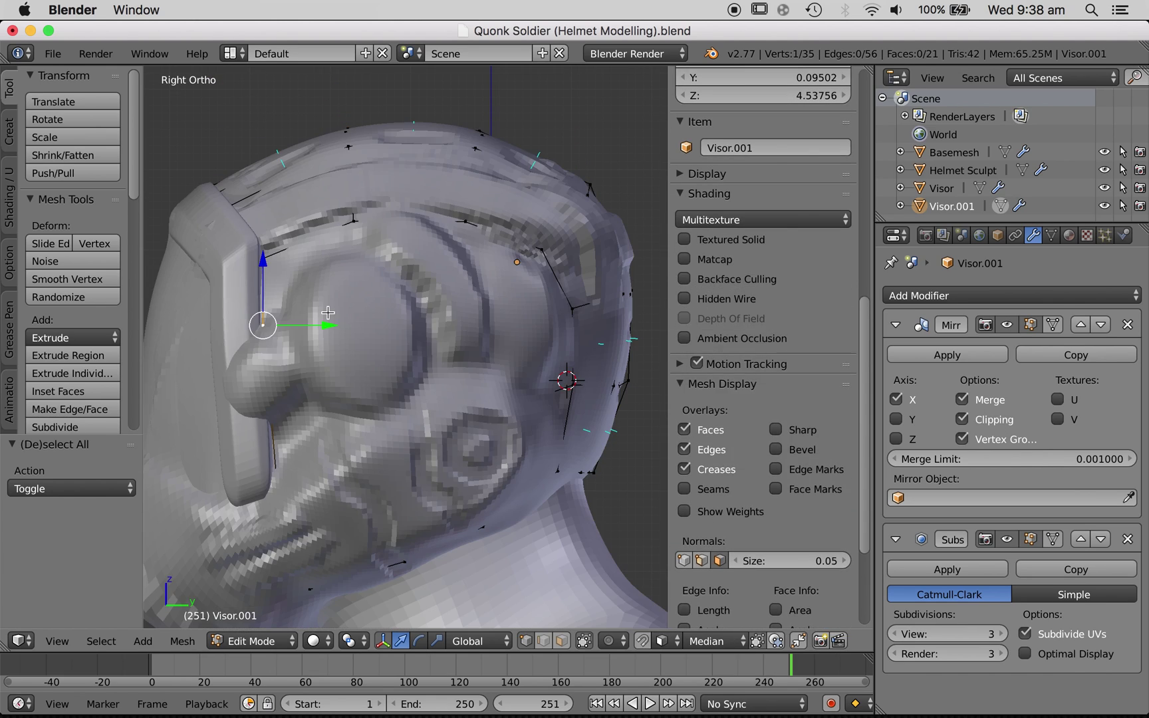
key(z)
key(g)
click(326, 327)
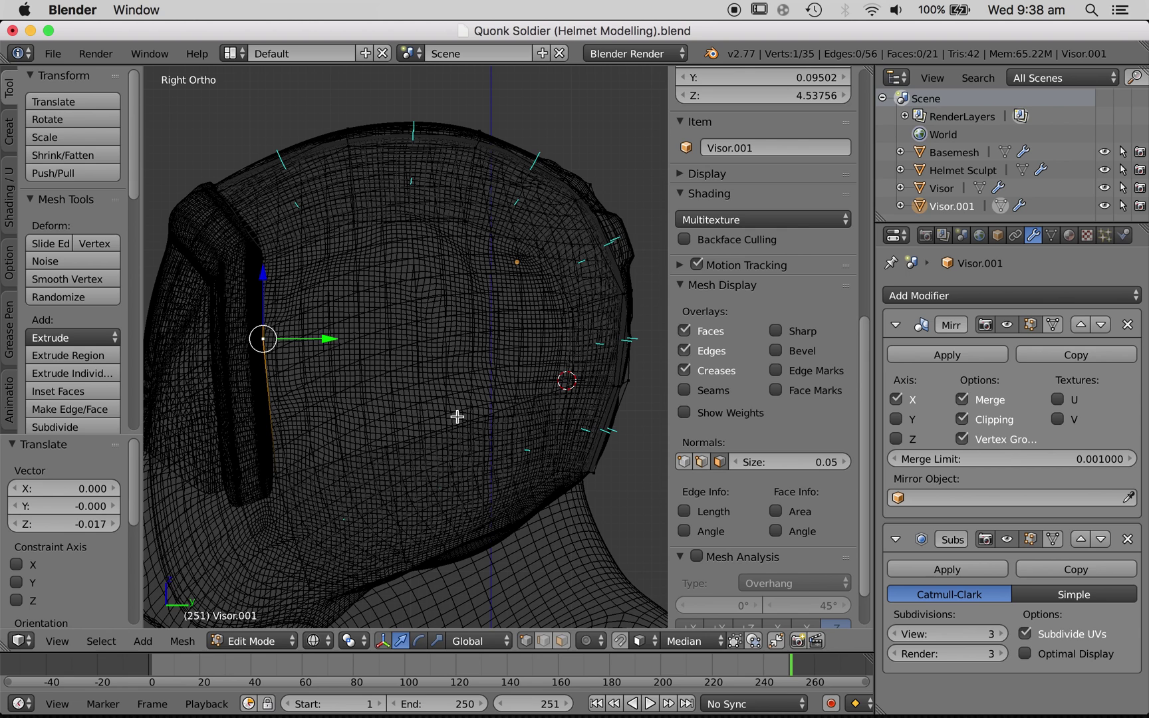
- Extrude two vertices rearward from it, about 0.132 along Y and 0.028 along Z, and about 0.131 along Y and 0.001 along Z
key(e)
click(563, 395)
key(e)
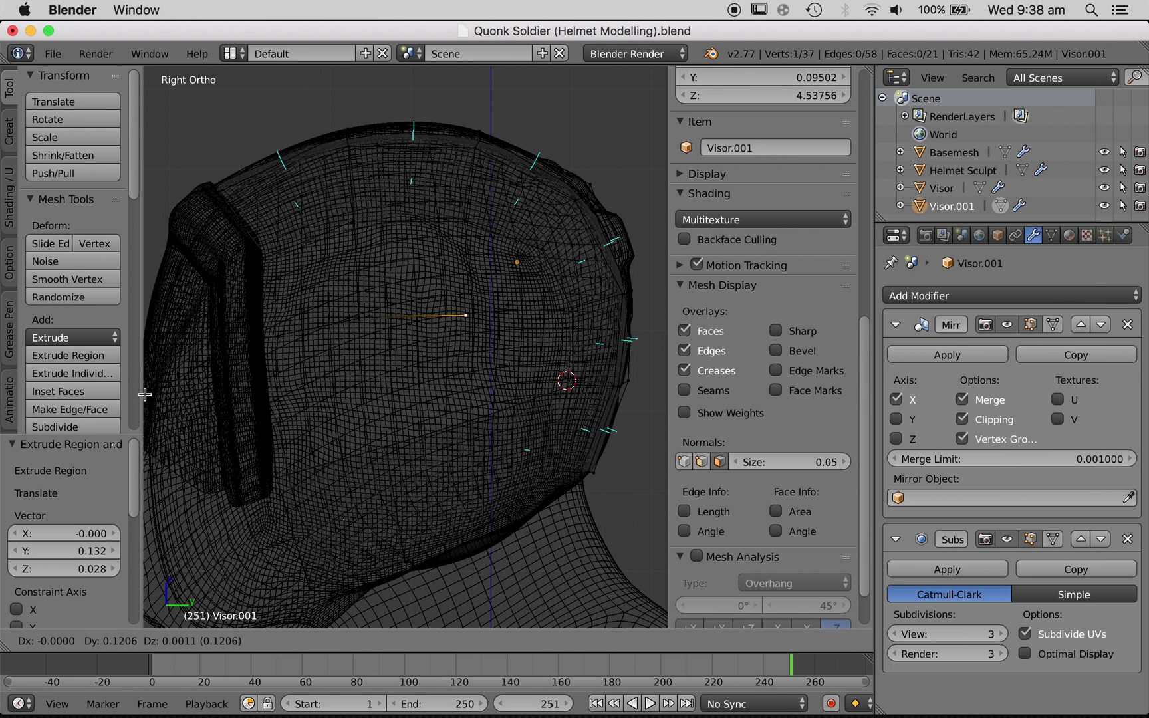
click(146, 394)
- Fill the rearmost faces of the middle and upper side rows, beside the rear panel
drag(436, 266, 566, 385)
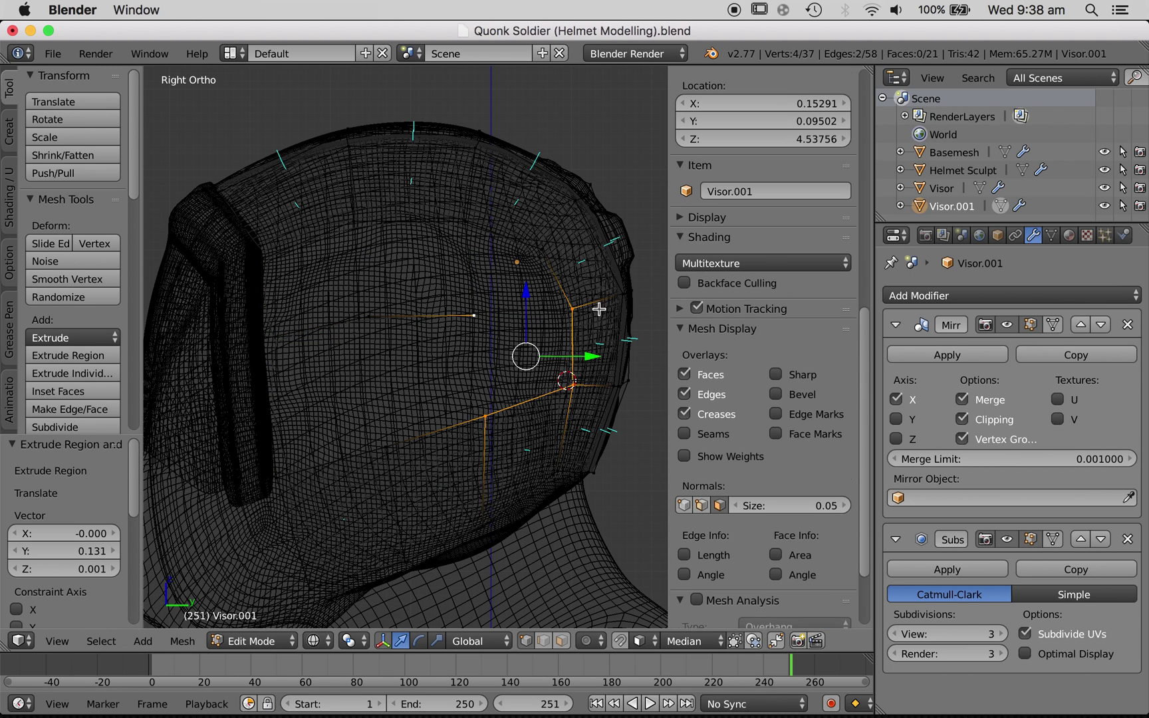
key(a)
key(a)
key(a)
key(b)
drag(439, 208, 587, 333)
key(f)
key(a)
- Fill the middle and front faces of the upper side row, below the crown side faces
key(b)
drag(323, 202, 508, 338)
key(f)
key(a)
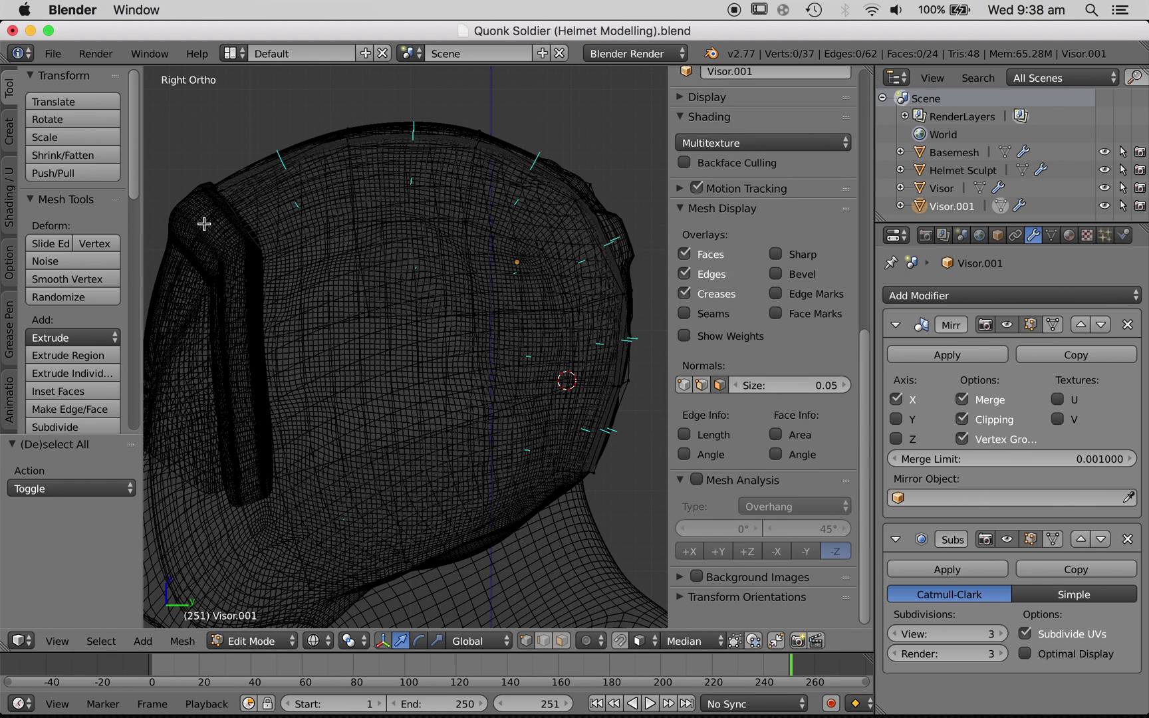
key(b)
drag(211, 217, 399, 372)
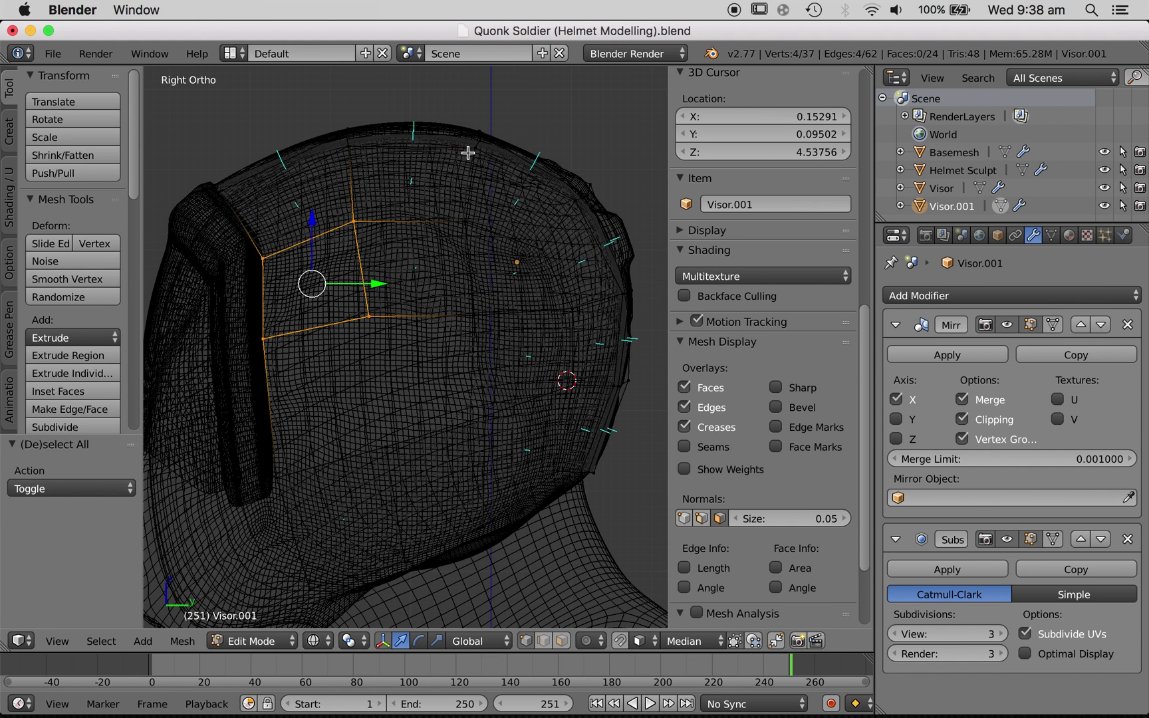
key(f)
key(a)
key(a)
- Fill the front and middle faces of the middle side row to close the remaining gap
key(a)
key(b)
drag(228, 284, 410, 484)
key(f)
key(a)
key(b)
drag(346, 283, 512, 469)
key(f)
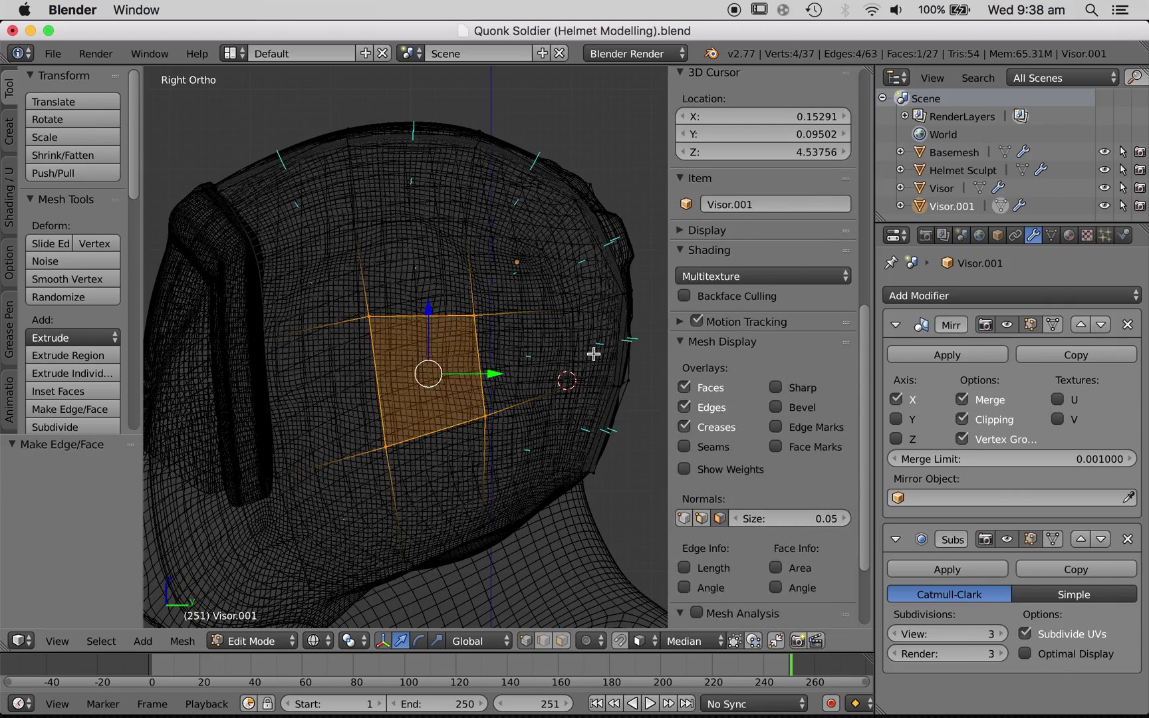
key(a)
key(a)
- Select the central side face's four vertices and, in front view, move them outward along X to near the sculpt's side silhouette
scroll(593, 354, right, 10)
scroll(593, 354, left, 10)
scroll(594, 355, left, 10)
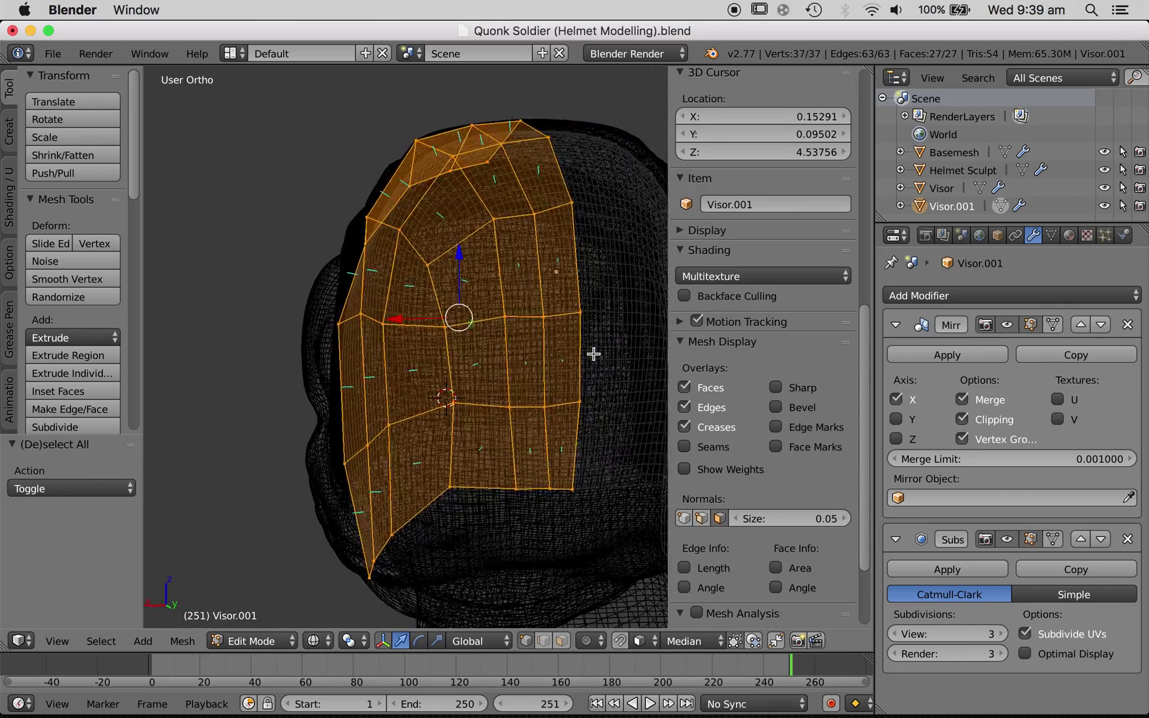
key(a)
key(b)
drag(333, 302, 416, 432)
key(KP_1)
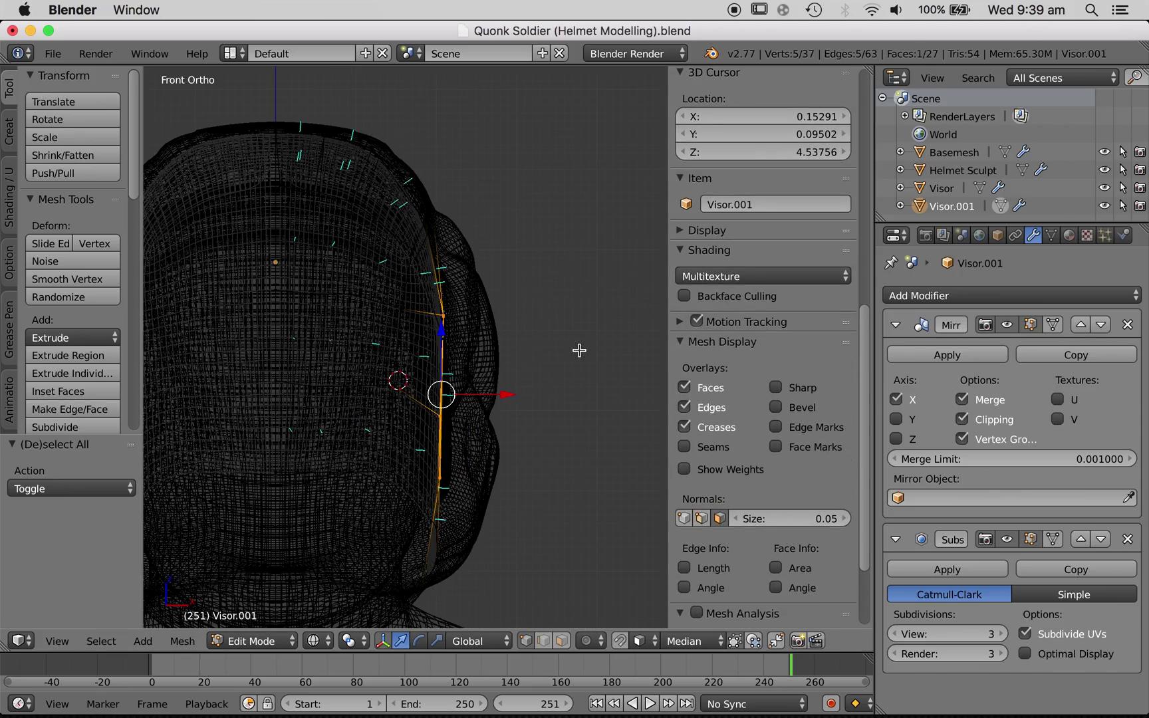
middle_drag(432, 427, 337, 457)
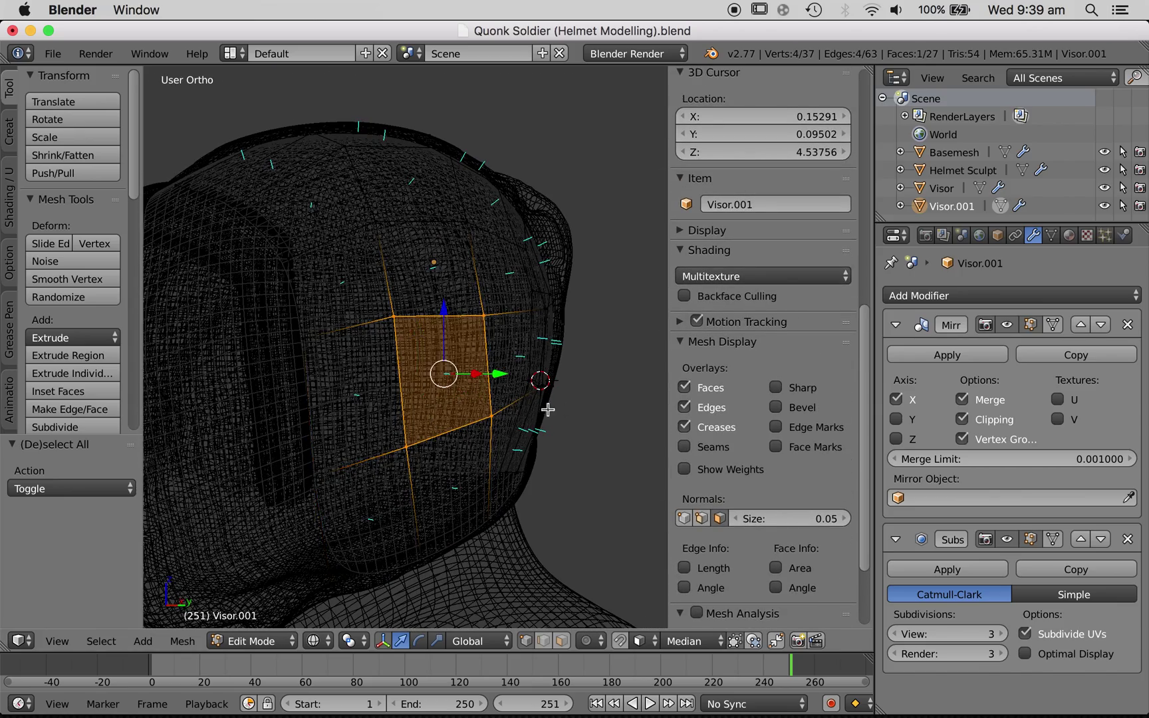
key(KP_1)
key(z)
key(z)
key(g)
key(x)
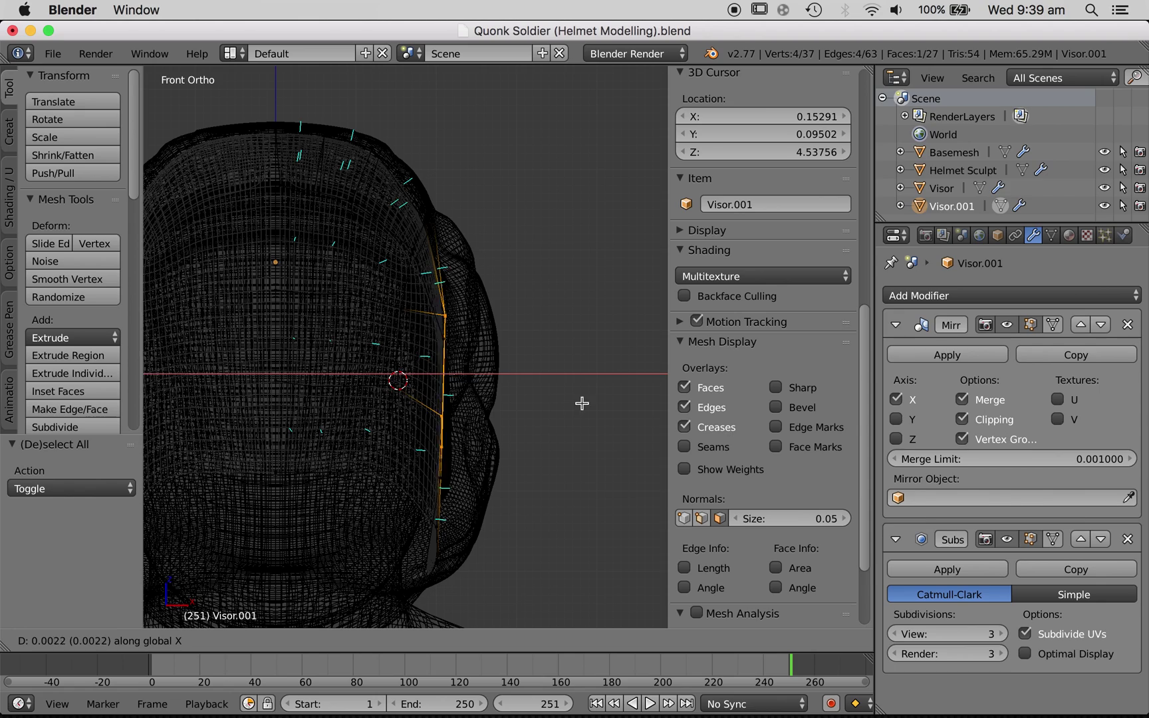
click(610, 405)
key(a)
key(a)
middle_drag(610, 405, 610, 405)
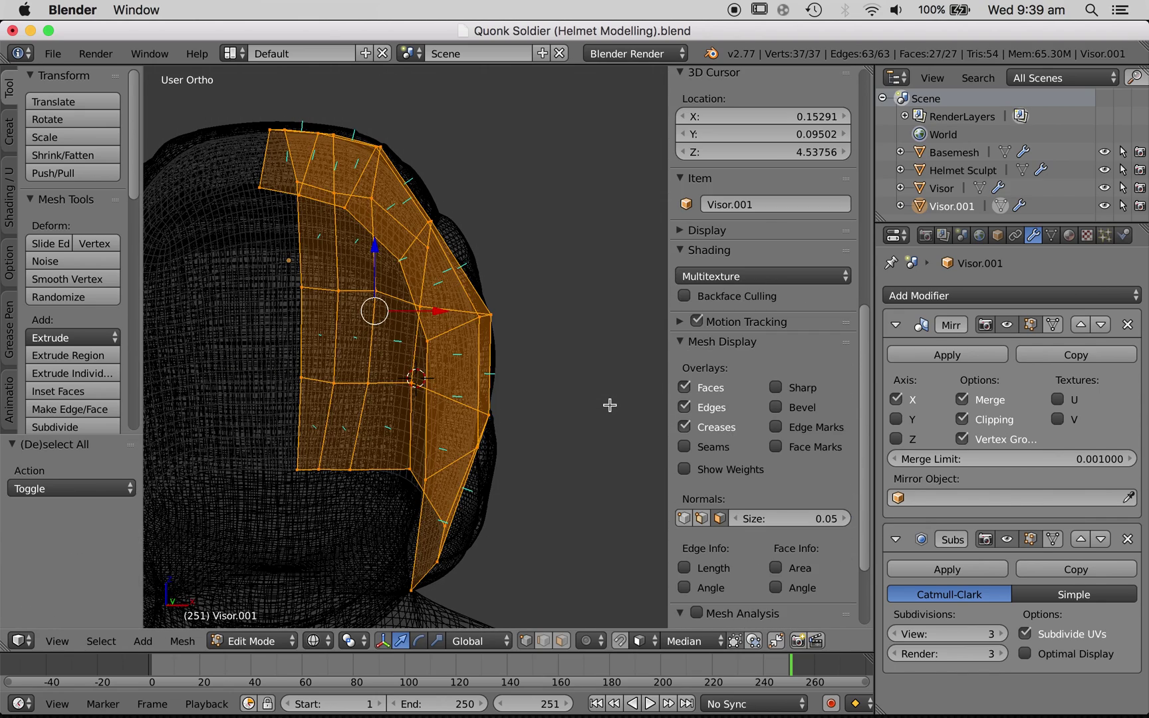
key(KP_1)
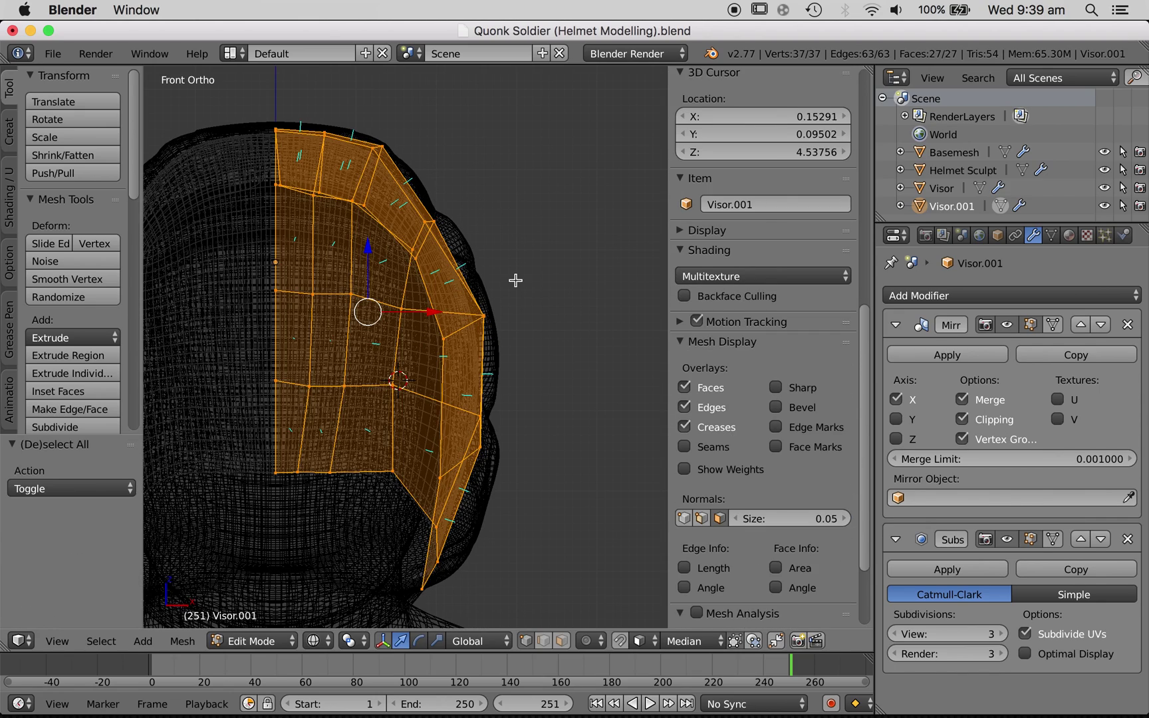
- Examine the retopologised shell against the sculpt in solid display, in both object and edit mode
scroll(515, 278, down, 5)
key(g)
key(z)
click(531, 343)
mouse_move(531, 344)
shift+middle_down()
mouse_move(520, 470)
mouse_move(618, 319)
shift+middle_up()
key(z)
key(a)
key(Tab)
scroll(534, 349, up, 5)
scroll(535, 349, down, 5)
key(Tab)
key(a)
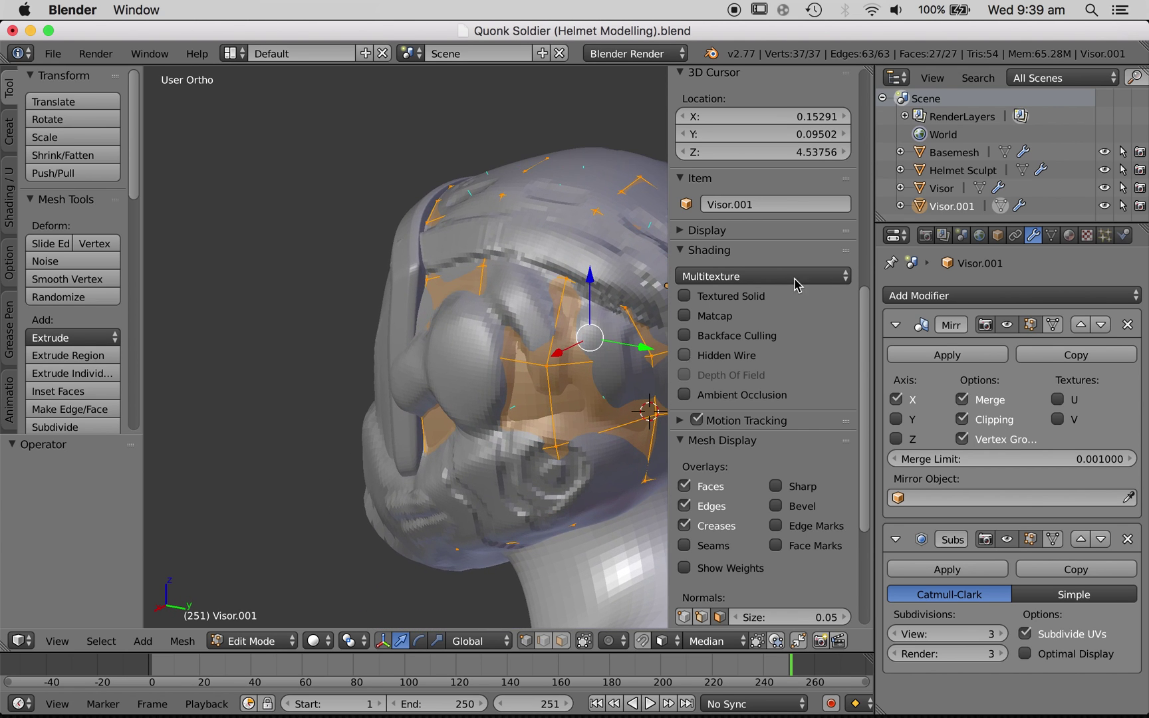
- Hide the Helmet Sculpt object and inspect the smoothed Visor.001 shell in object mode
click(1104, 171)
middle_drag(532, 433, 524, 397)
key(Tab)
scroll(522, 394, up, 2)
scroll(522, 395, down, 2)
middle_drag(296, 400, 314, 395)
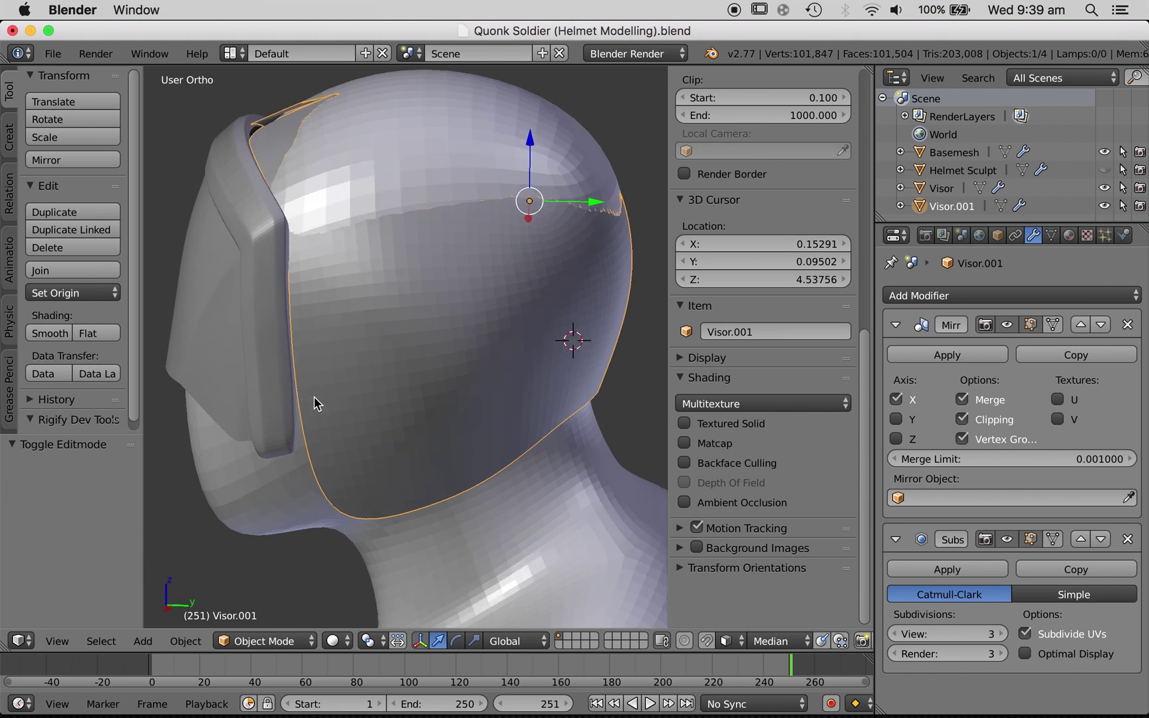
- In right view, move the shell's front bottom corner vertex about -0.008 along Y and -0.003 along Z
key(KP_3)
shift+middle_drag(459, 474, 457, 407)
ctrl+middle_drag(452, 508, 451, 513)
key(Tab)
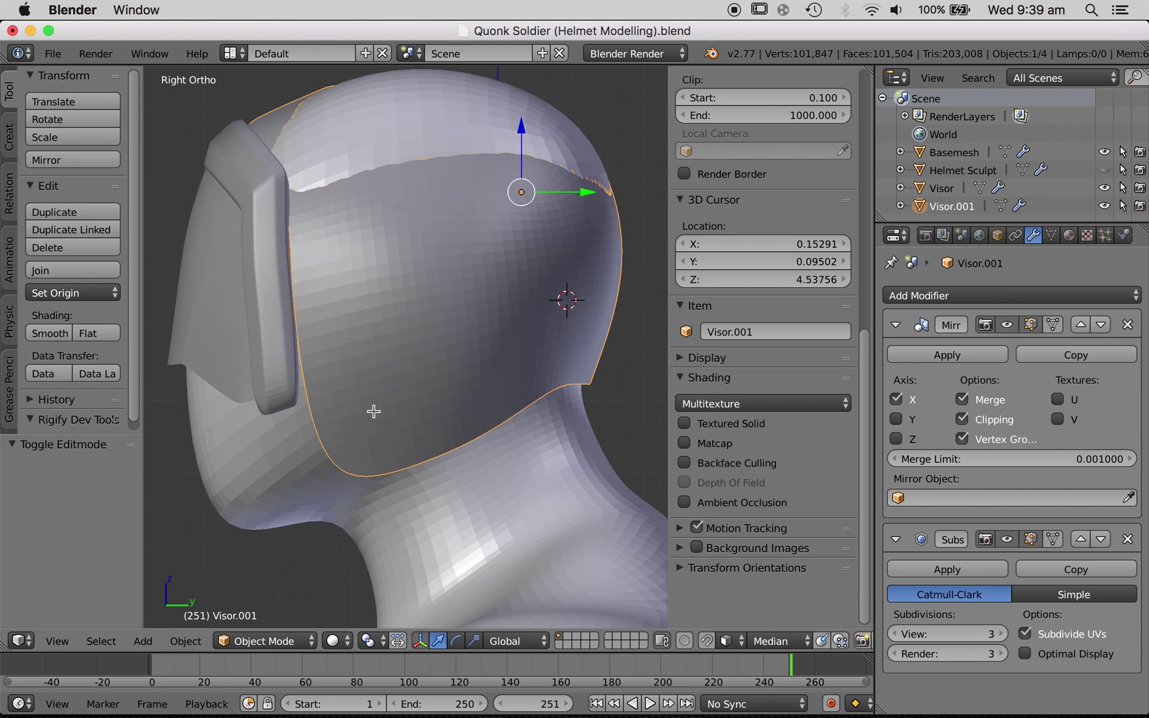
key(g)
click(388, 415)
key(a)
right_click(322, 502)
key(g)
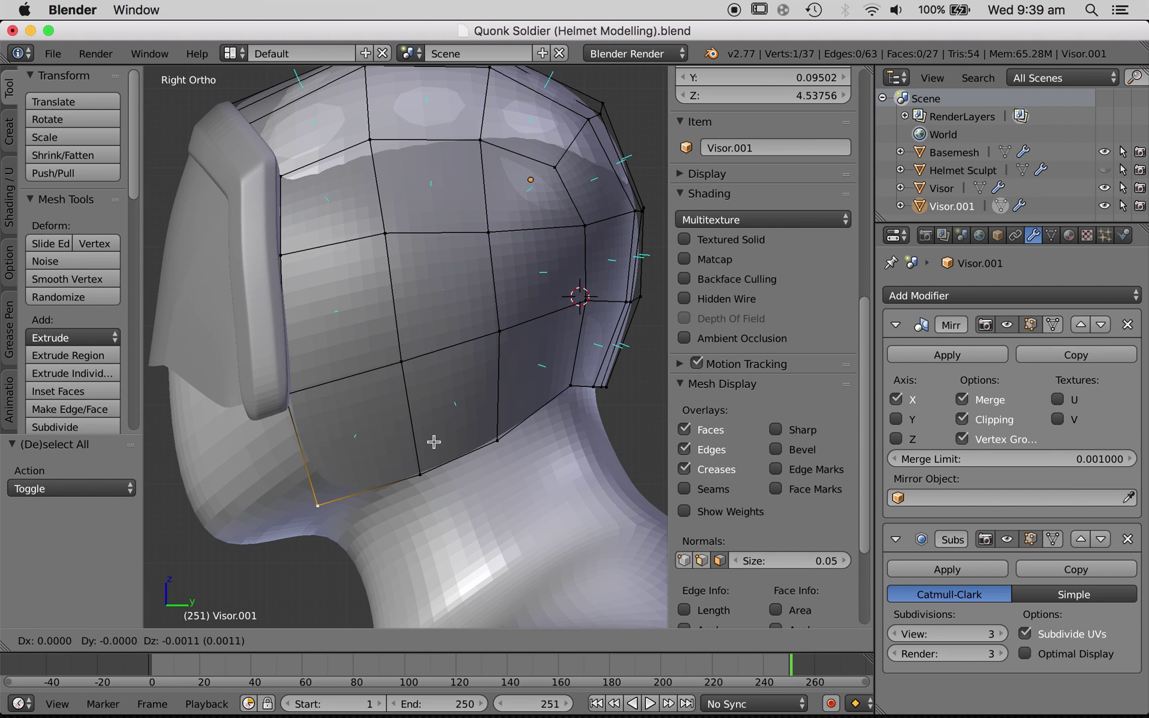
click(432, 442)
- Add one loop cut through the bottom row of faces and slide it down close to the lower rim
middle_drag(429, 443, 530, 414)
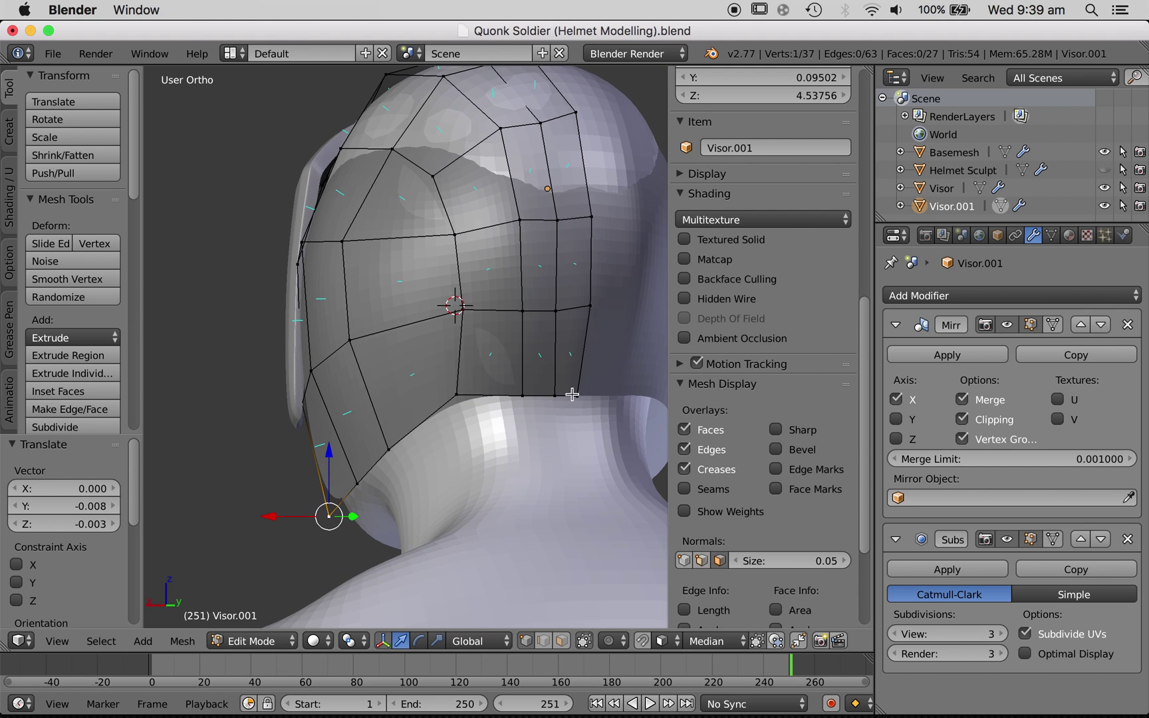
key(KP_4)
key(KP_4)
key(KP_4)
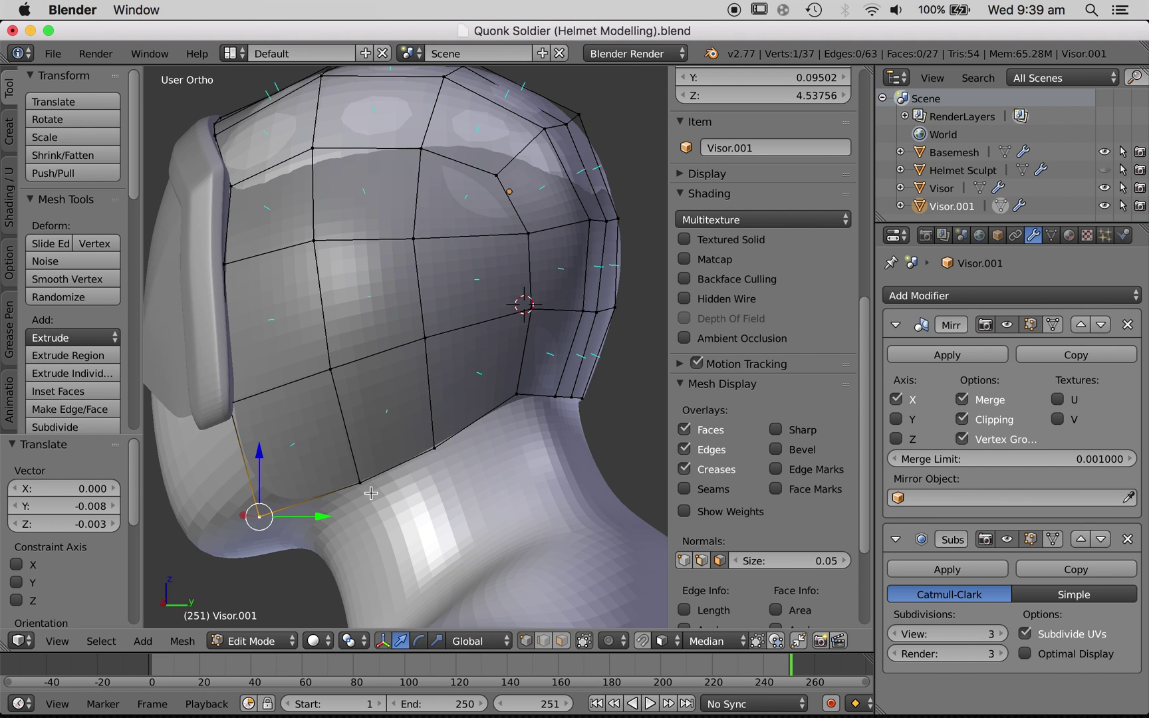
key(a)
key(ctrl+r)
click(545, 377)
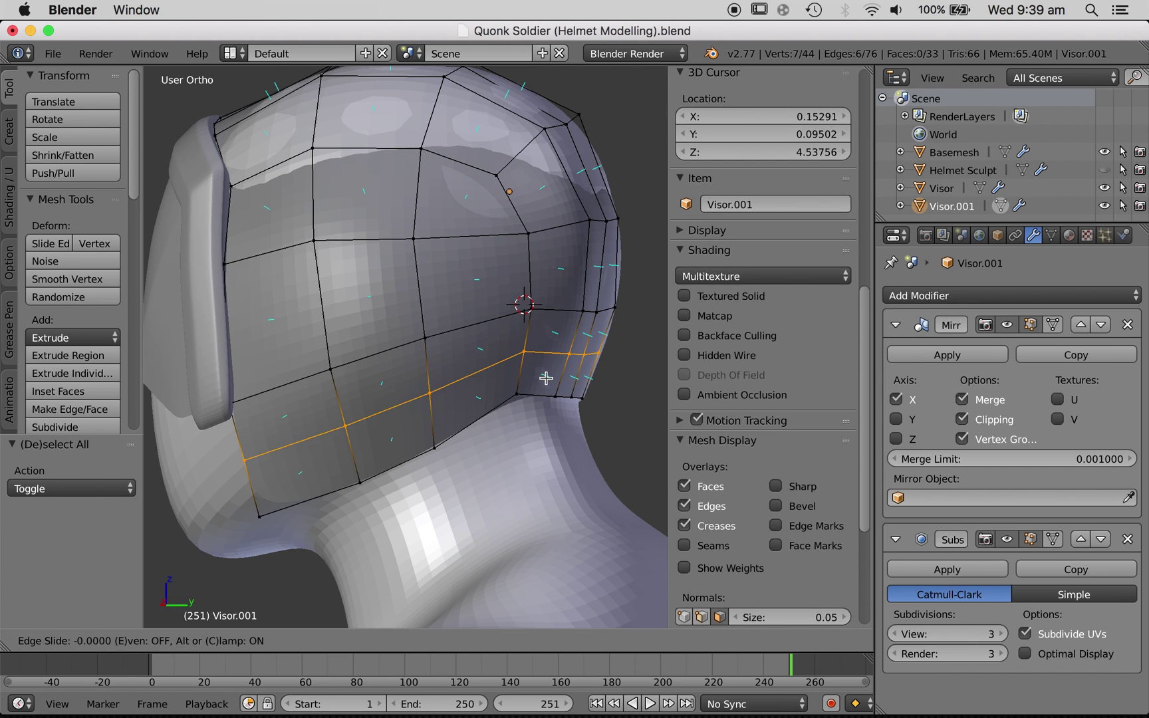
click(565, 411)
- Try a second loop cut through the bottom row, above the one near the rim, and undo it
key(ctrl+r)
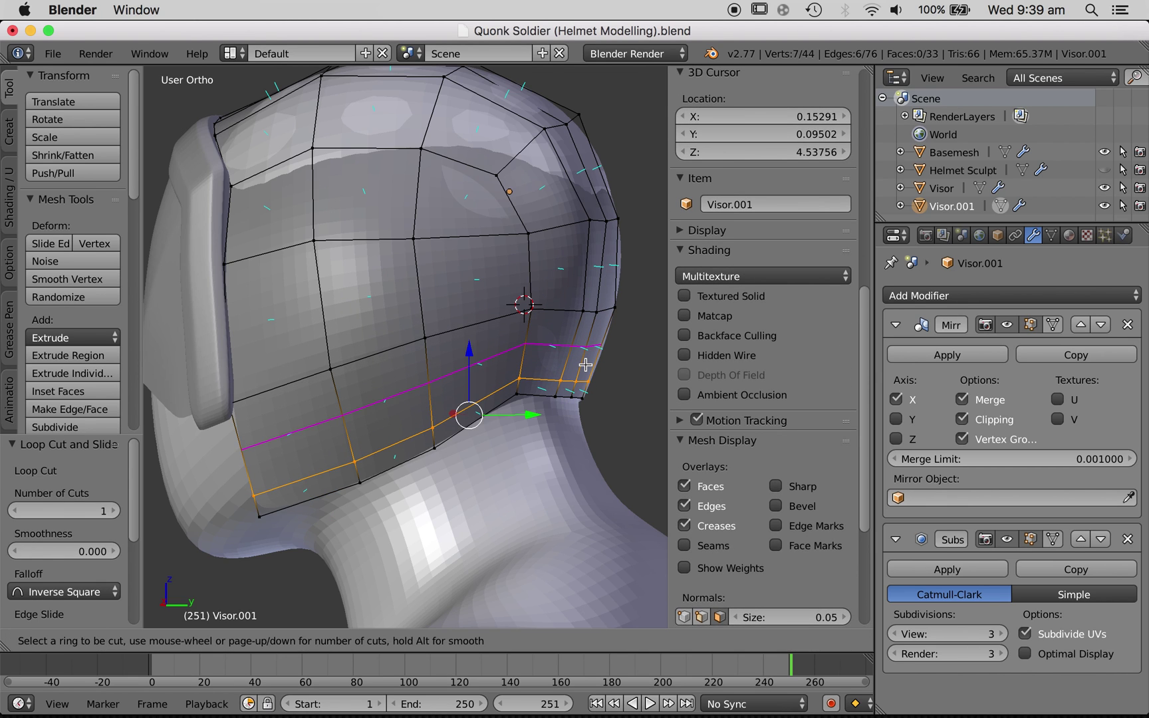
double_click(633, 372)
key(ctrl+z)
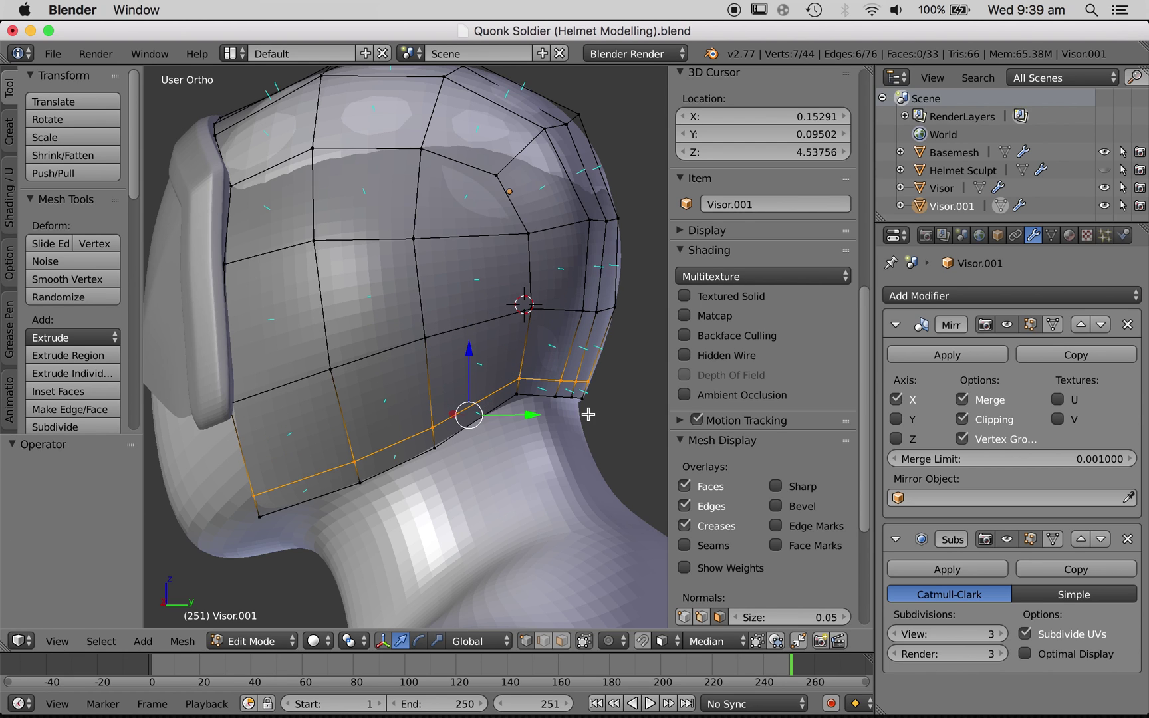
- Slide the vertices of the loop in the bottom row down closer to the lower rim and preview the smoothed shell
key(shift+v)
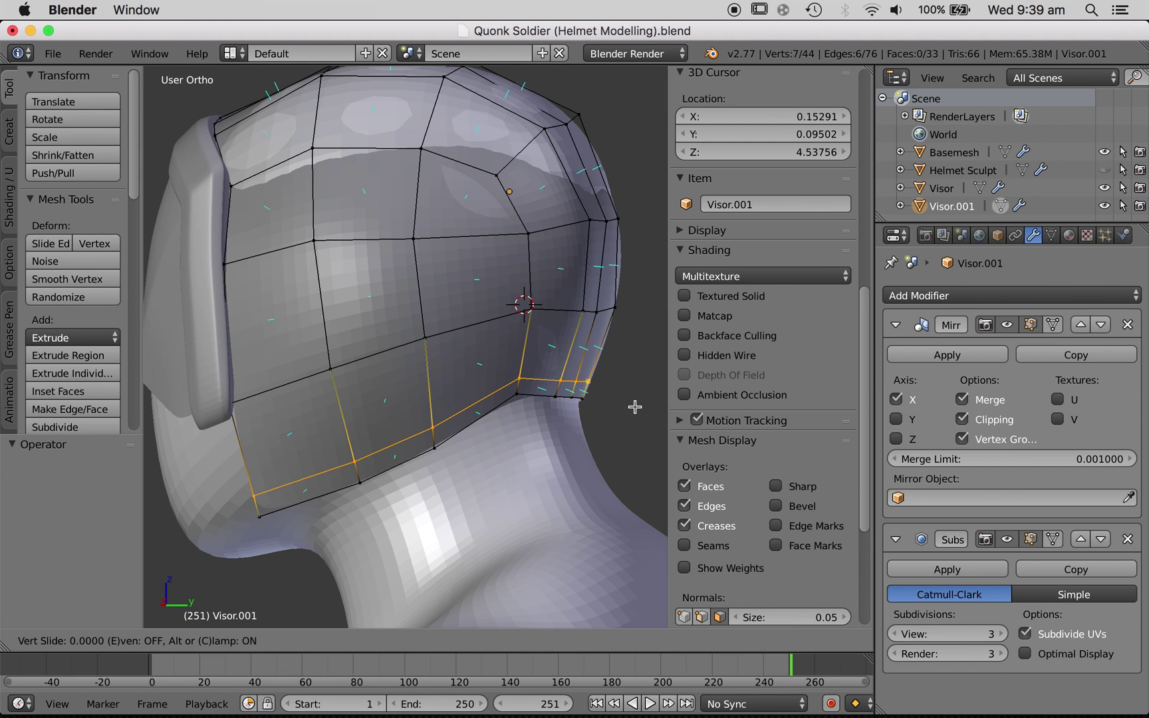
click(635, 417)
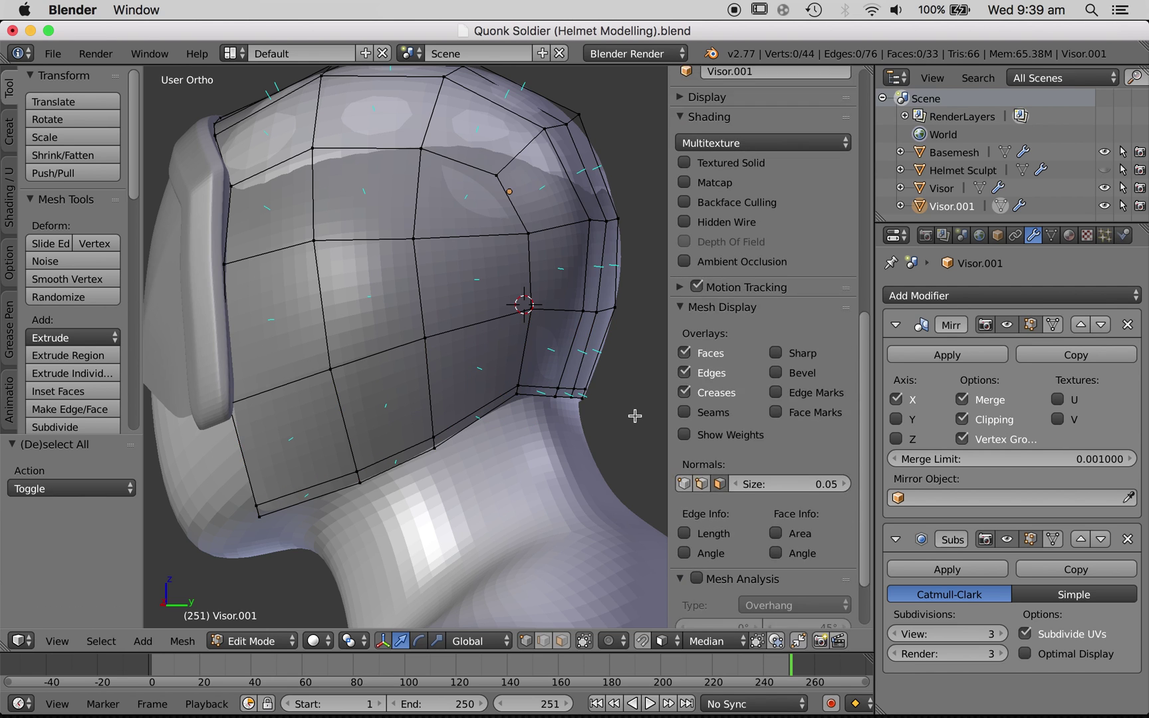
key(Tab)
scroll(480, 374, up, 5)
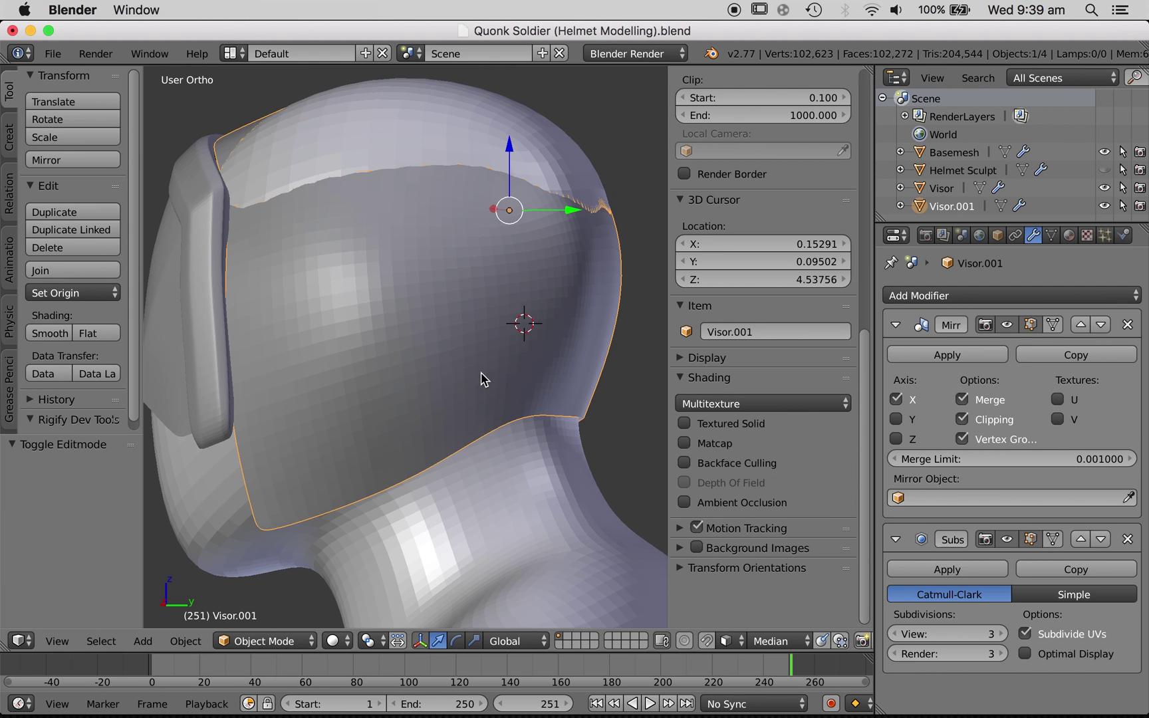
- In right view, select all the vertices of the shell's crown and raise them about 0.011 along Z
key(KP_3)
key(Tab)
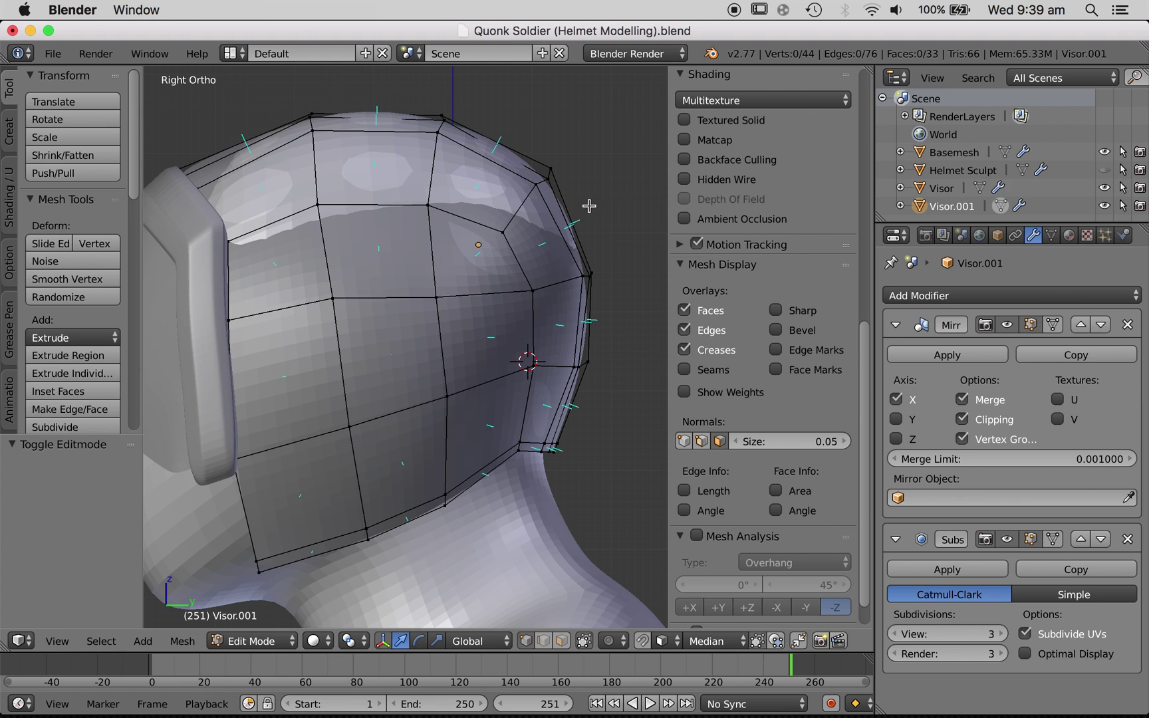
key(z)
key(a)
key(a)
key(a)
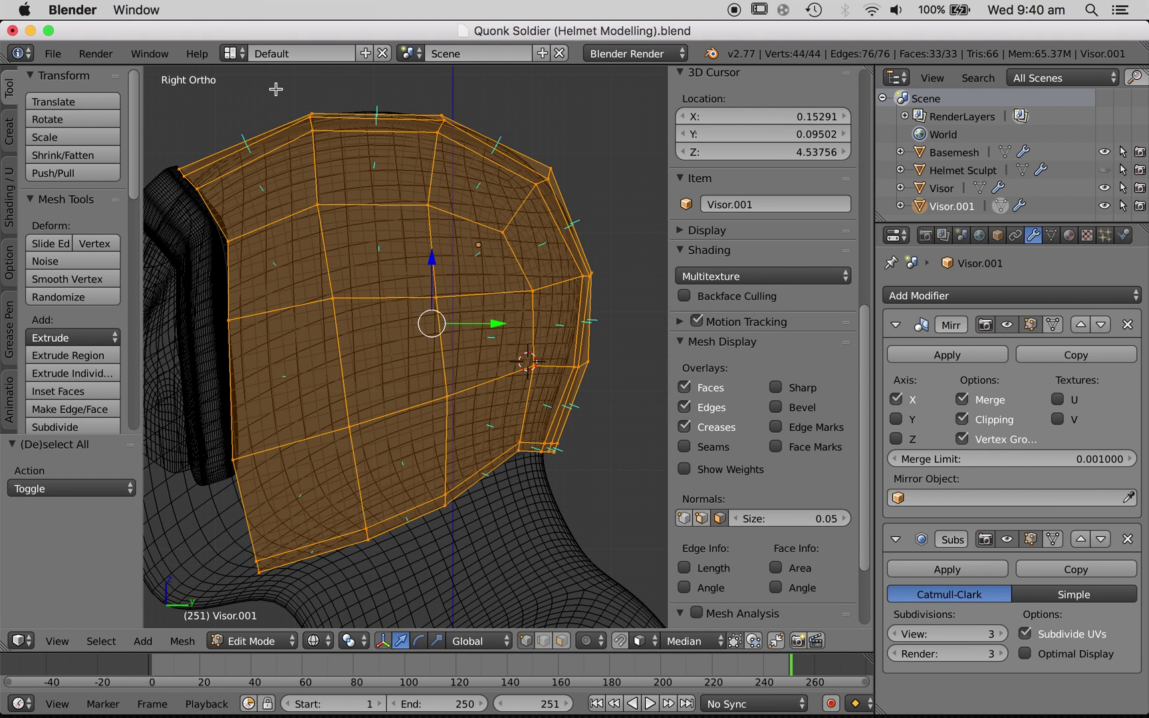
key(z)
key(a)
key(b)
mouse_move(255, 90)
mouse_down()
mouse_move(361, 125)
mouse_move(589, 253)
mouse_up()
key(z)
key(z)
key(g)
key(z)
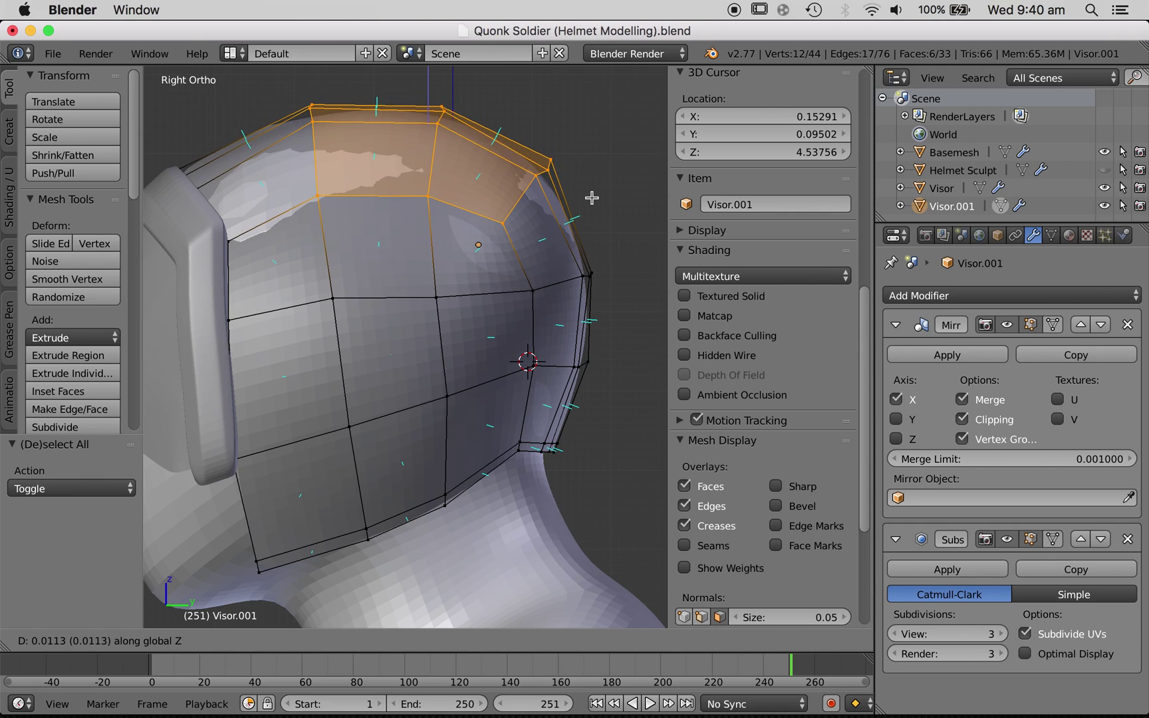
click(592, 195)
- Move the front-edge vertex beside the visor's upper corner about 0.006 along X, -0.006 along Y and 0.027 along Z
key(a)
key(a)
key(z)
scroll(331, 223, right, 3)
right_click(240, 228)
key(z)
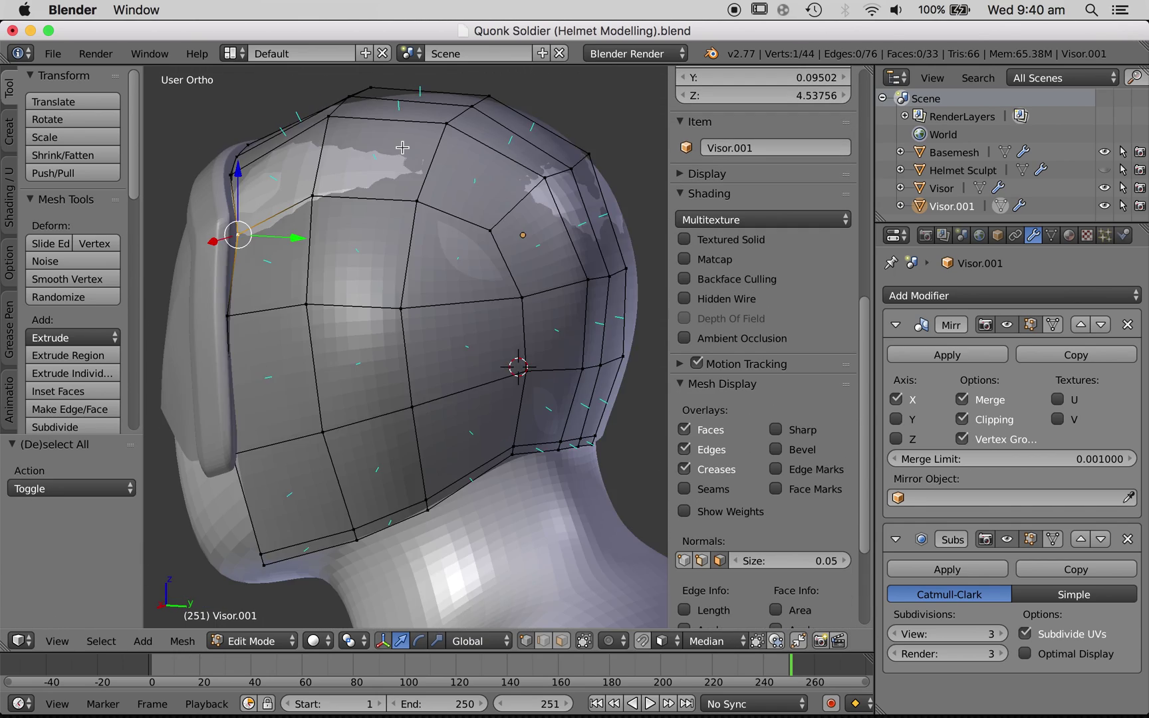
scroll(402, 147, right, 10)
key(g)
click(397, 125)
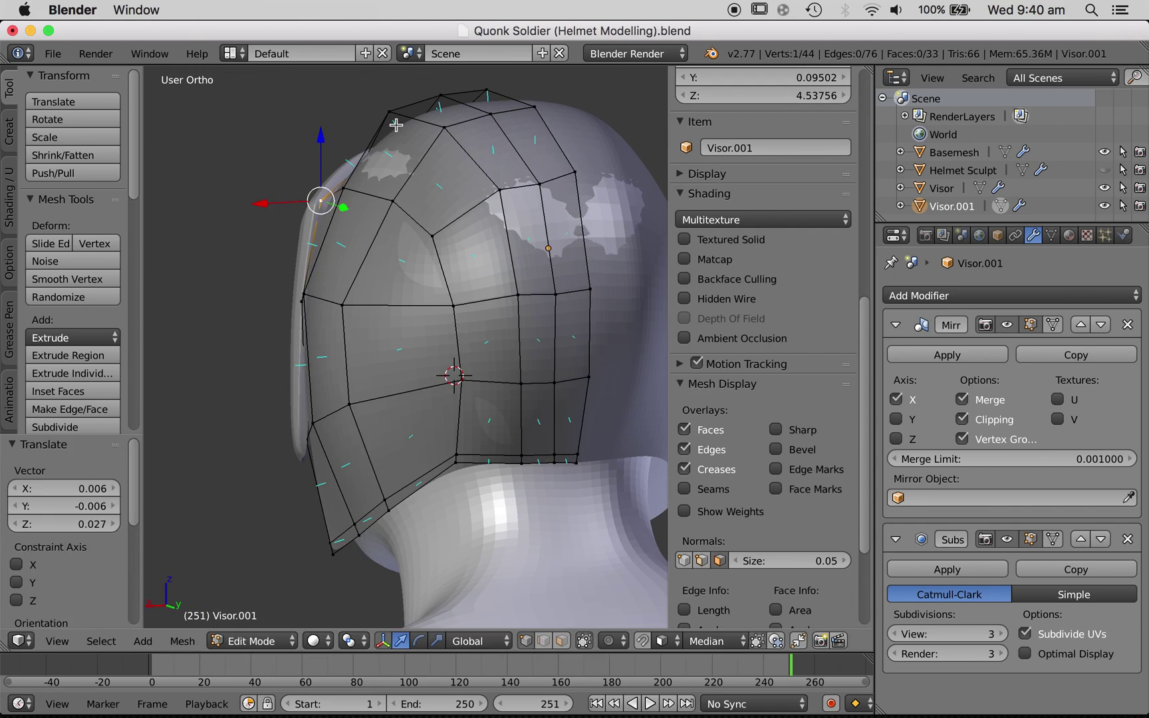
- Scale the whole Visor.001 mesh up by a factor of about 1.015 and preview it in object mode
key(KP_3)
key(a)
key(z)
key(z)
key(a)
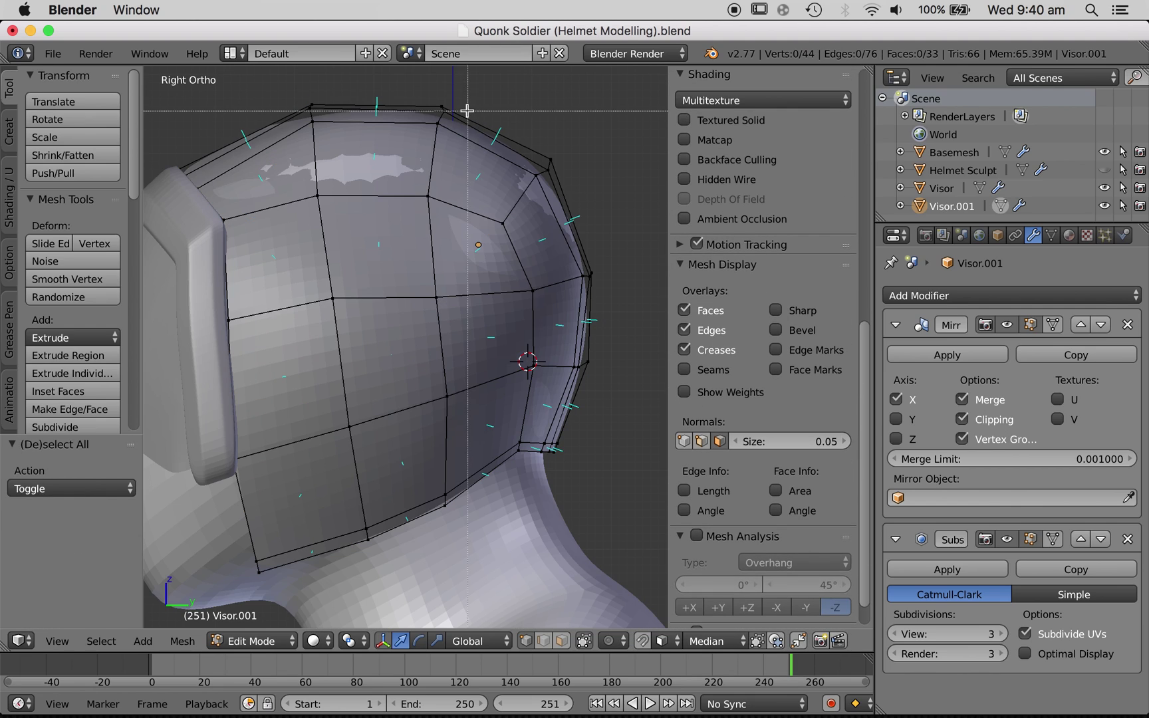
key(a)
scroll(587, 253, right, 6)
scroll(589, 254, right, 5)
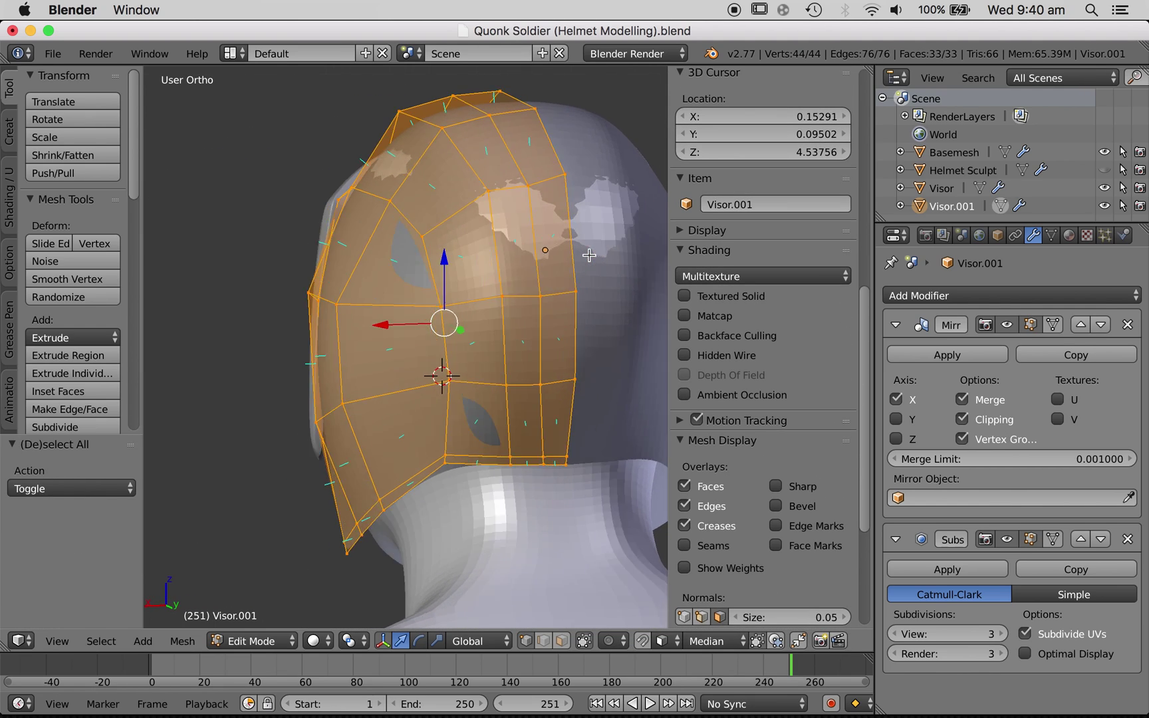
key(s)
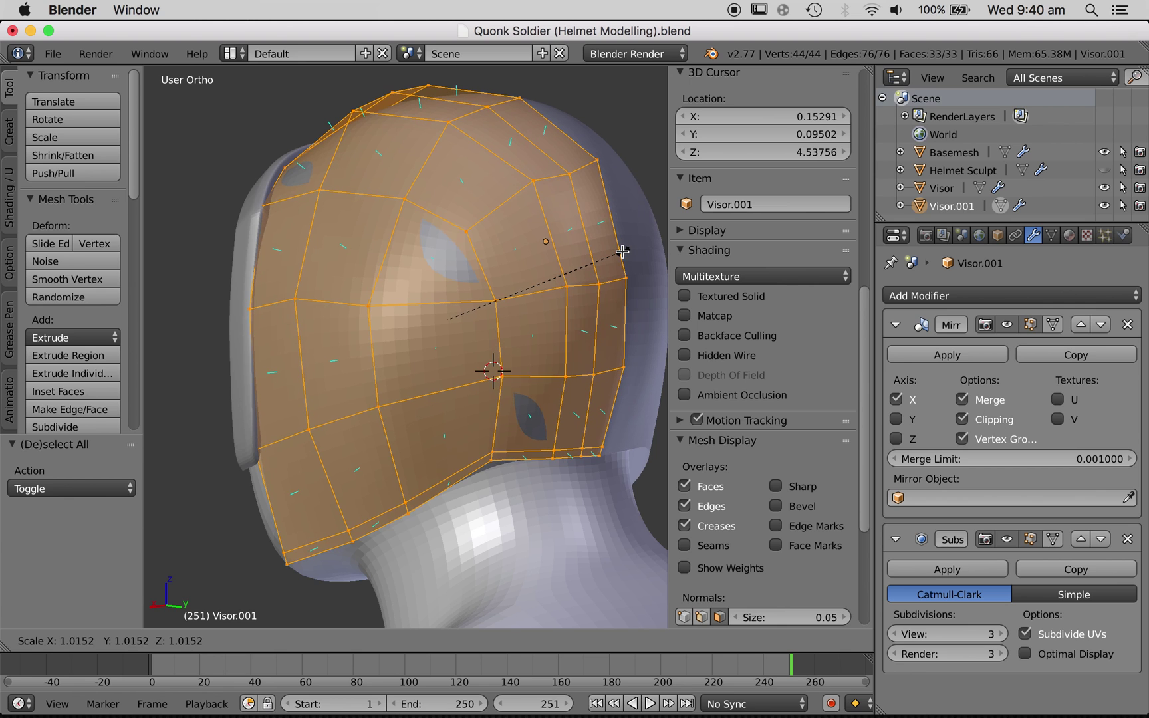
click(584, 299)
key(Tab)
scroll(583, 299, right, 5)
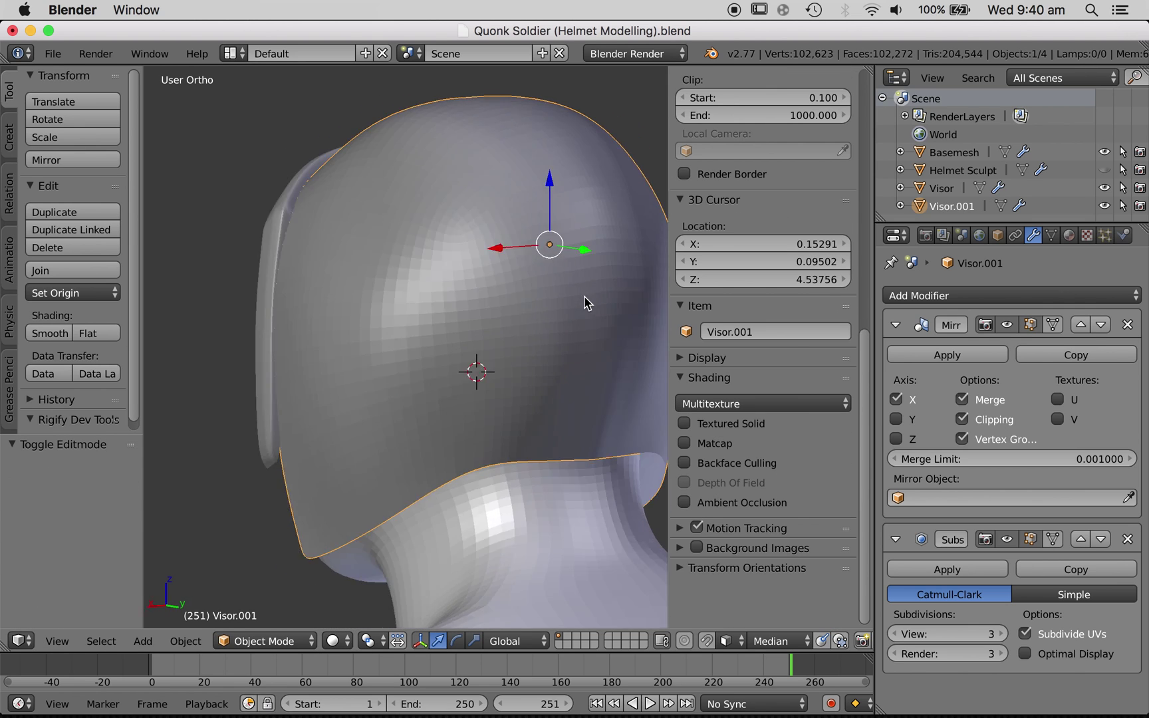
- Bevel the Y-shaped edge lines across the shell's side and back with an amount of 0.040 and 4 segments
key(Tab)
scroll(584, 297, right, 3)
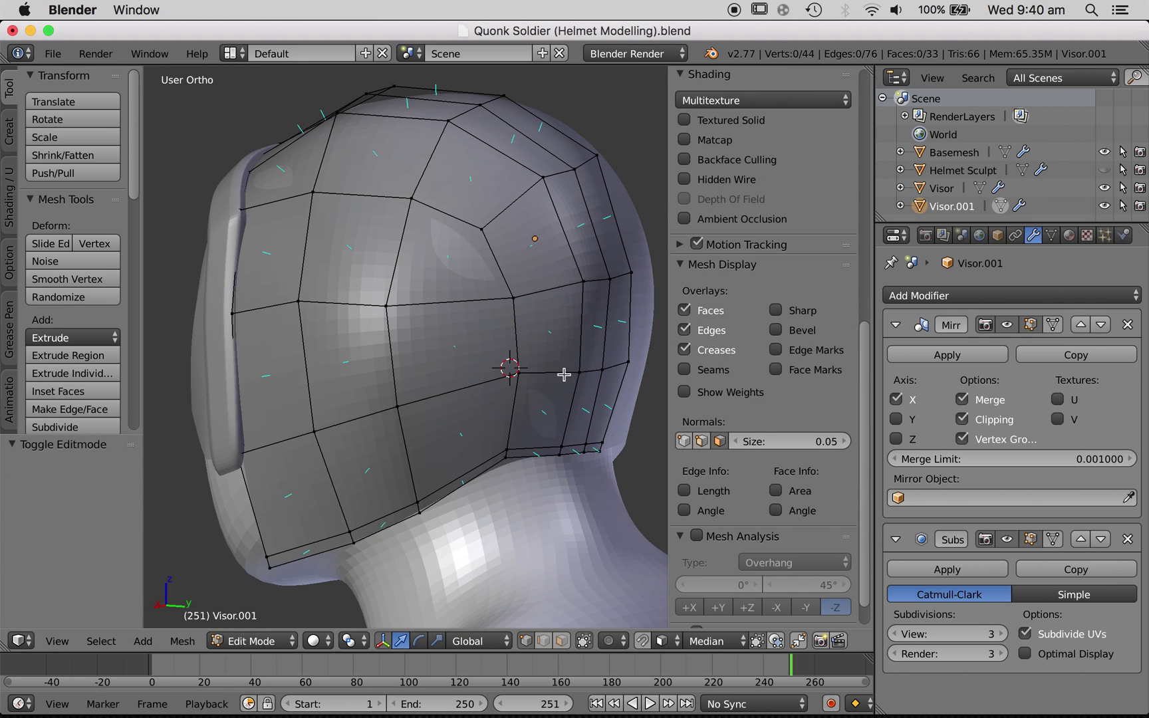
scroll(505, 289, up, 5)
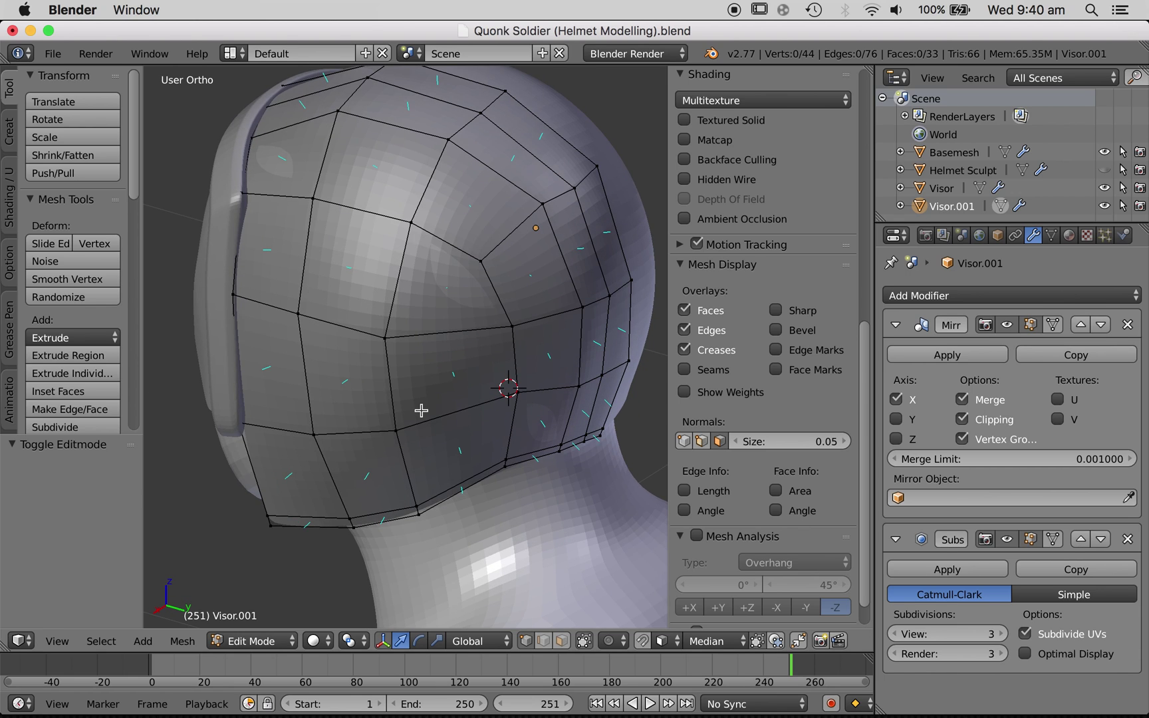
alt+right_click(513, 349)
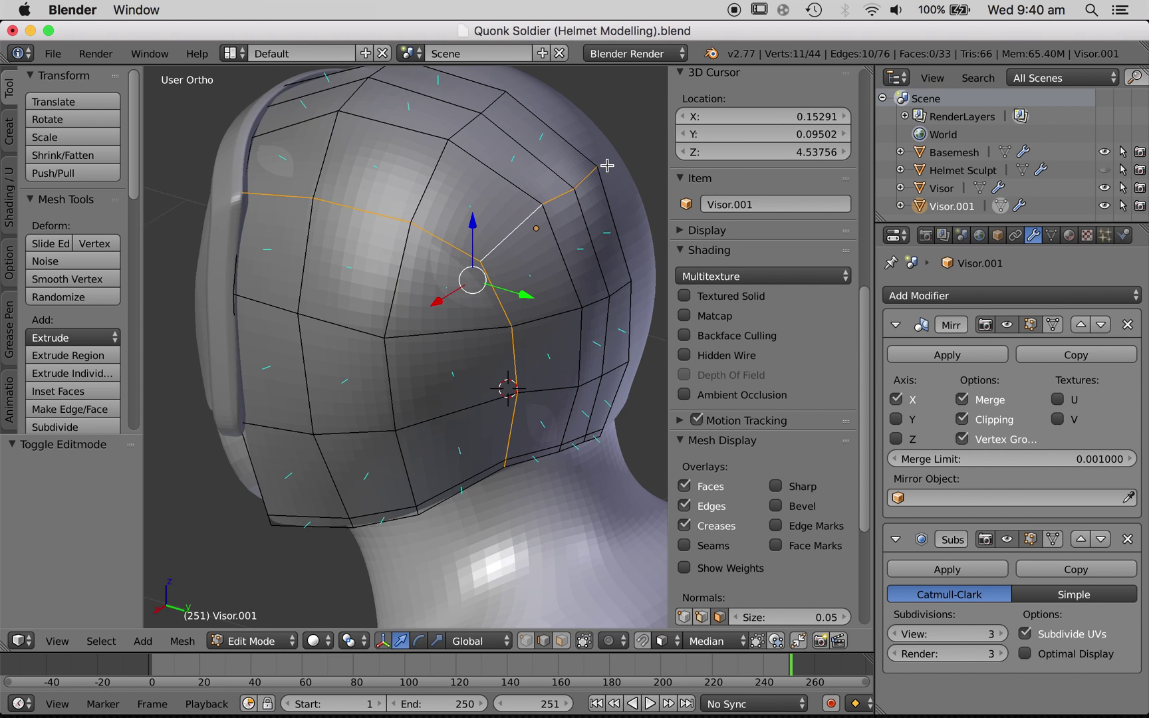
middle_drag(607, 165, 577, 199)
key(ctrl+b)
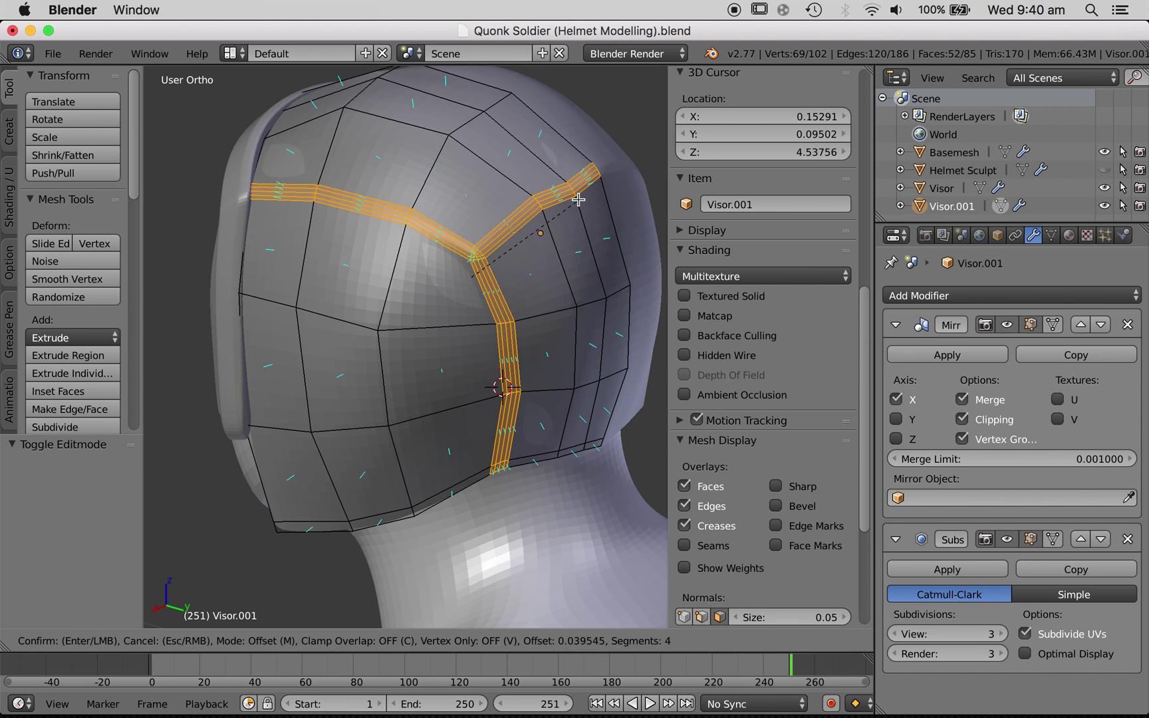
click(577, 200)
scroll(592, 199, up, 5)
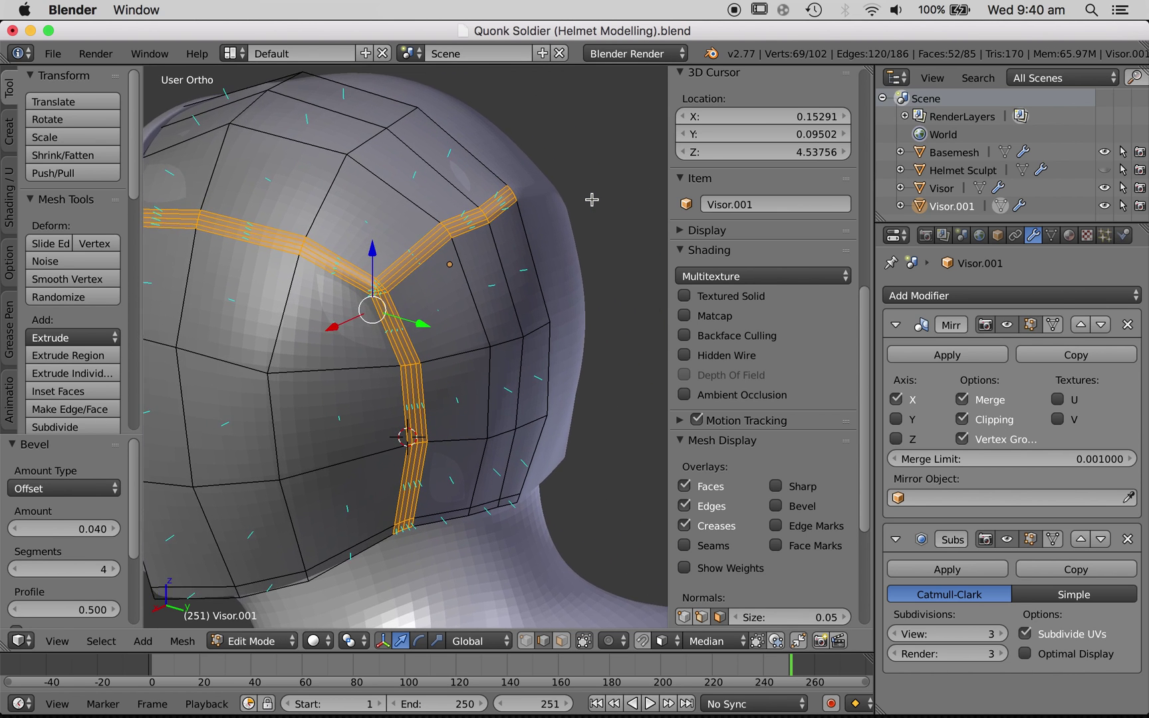
scroll(591, 199, up, 5)
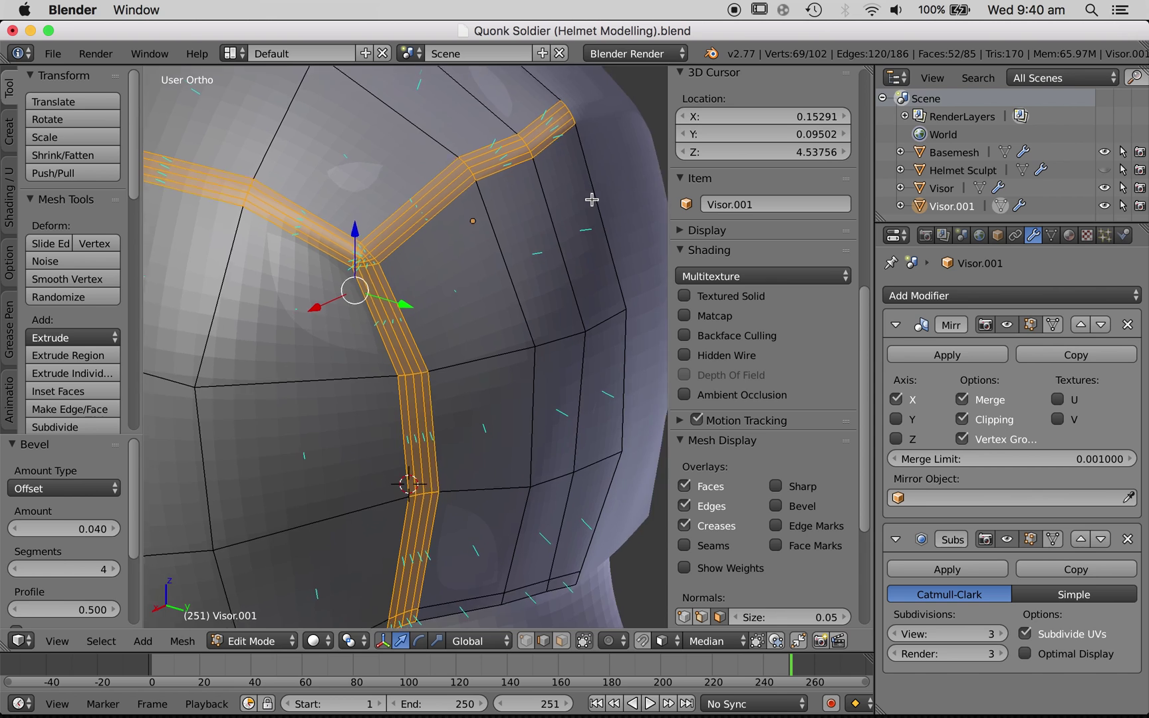
scroll(591, 200, down, 3)
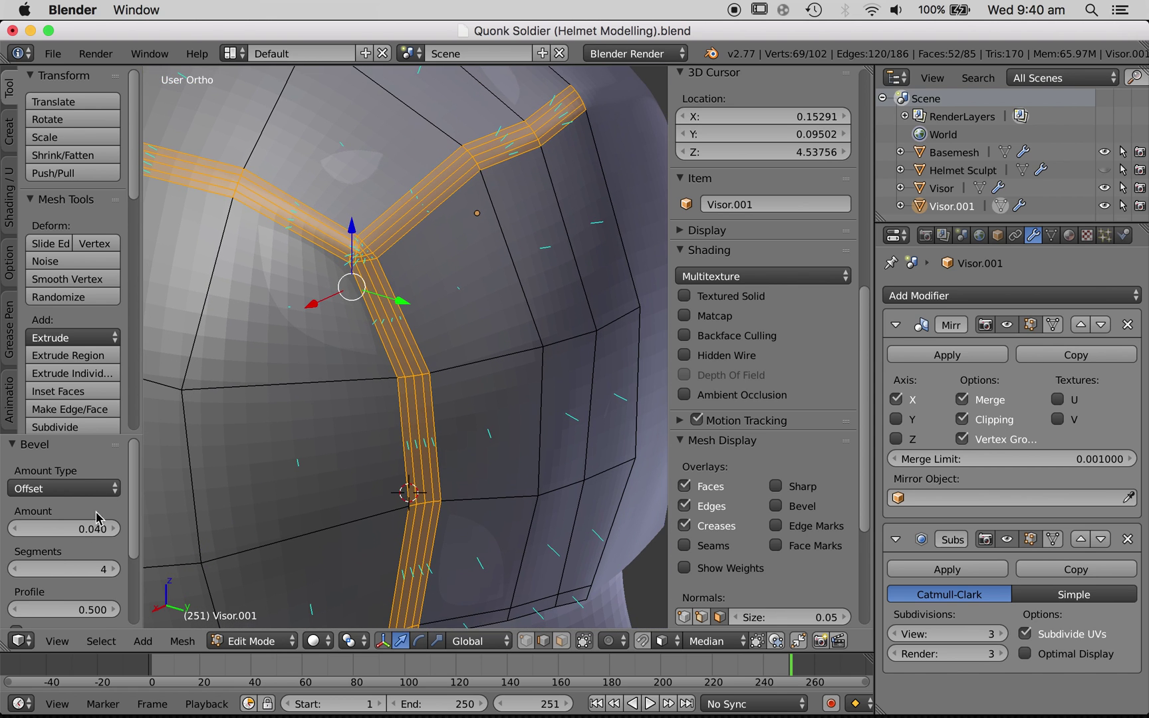
scroll(464, 417, up, 5)
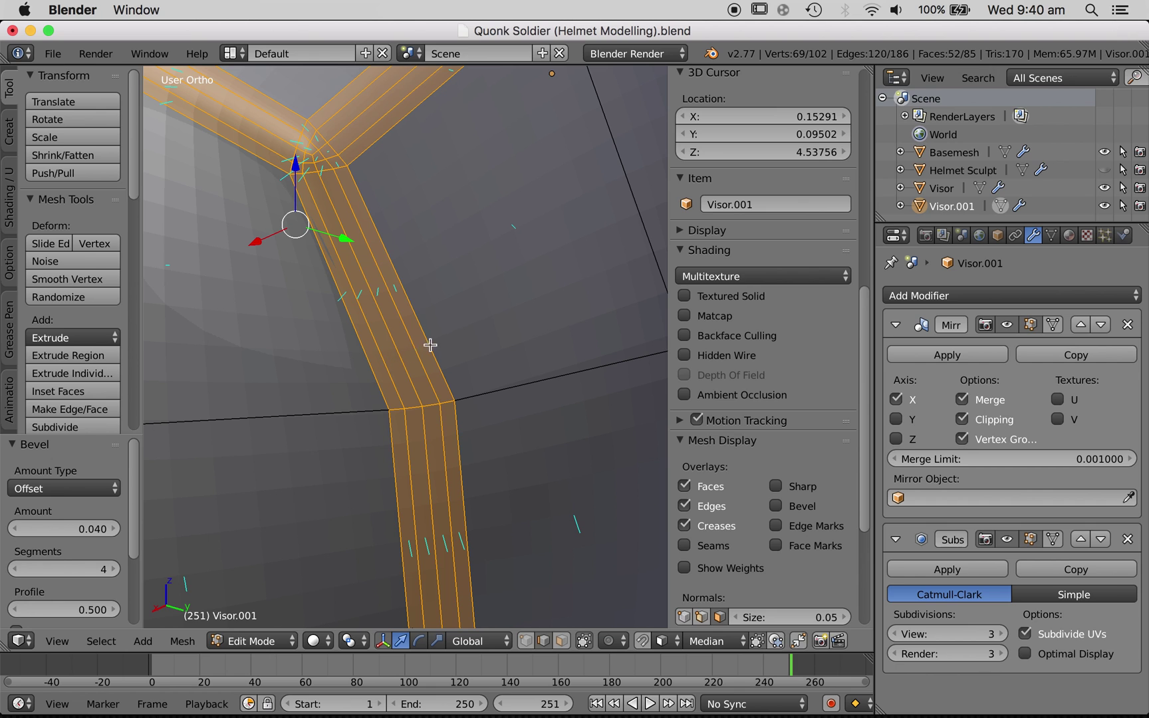
scroll(430, 344, down, 5)
- Push the bevel's centre edge lines inward about -0.009 X, -0.006 Y and -0.004 Z to form a groove, and preview it
key(a)
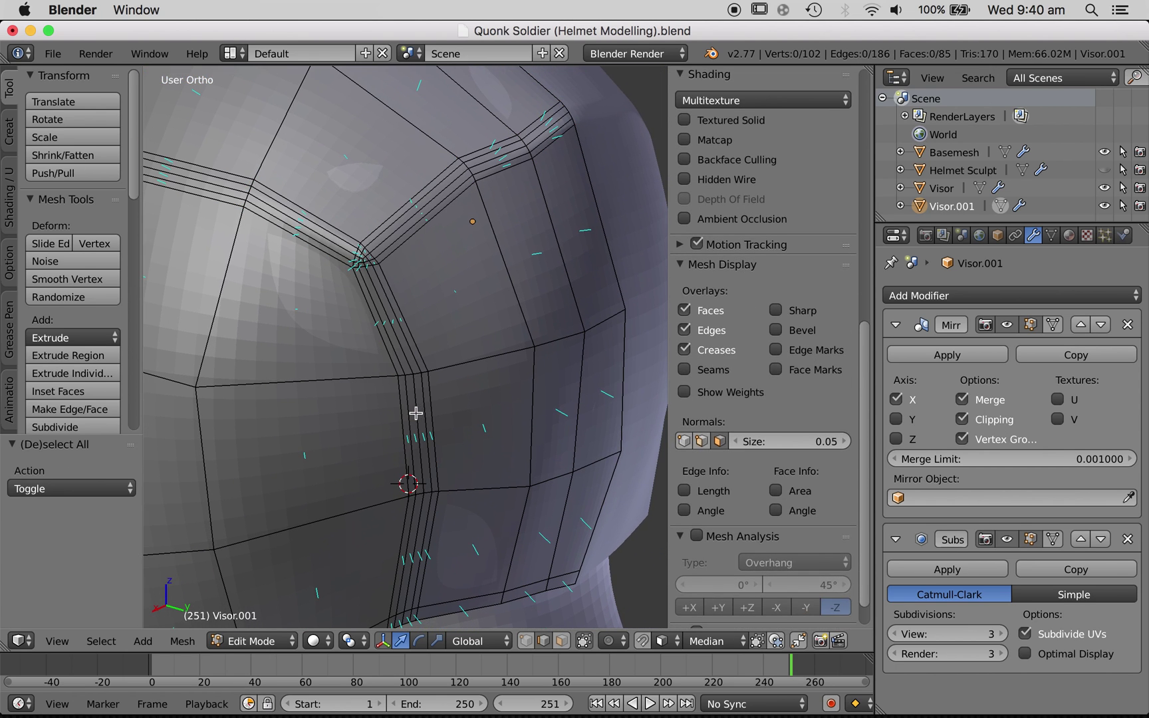
alt+right_click(415, 413)
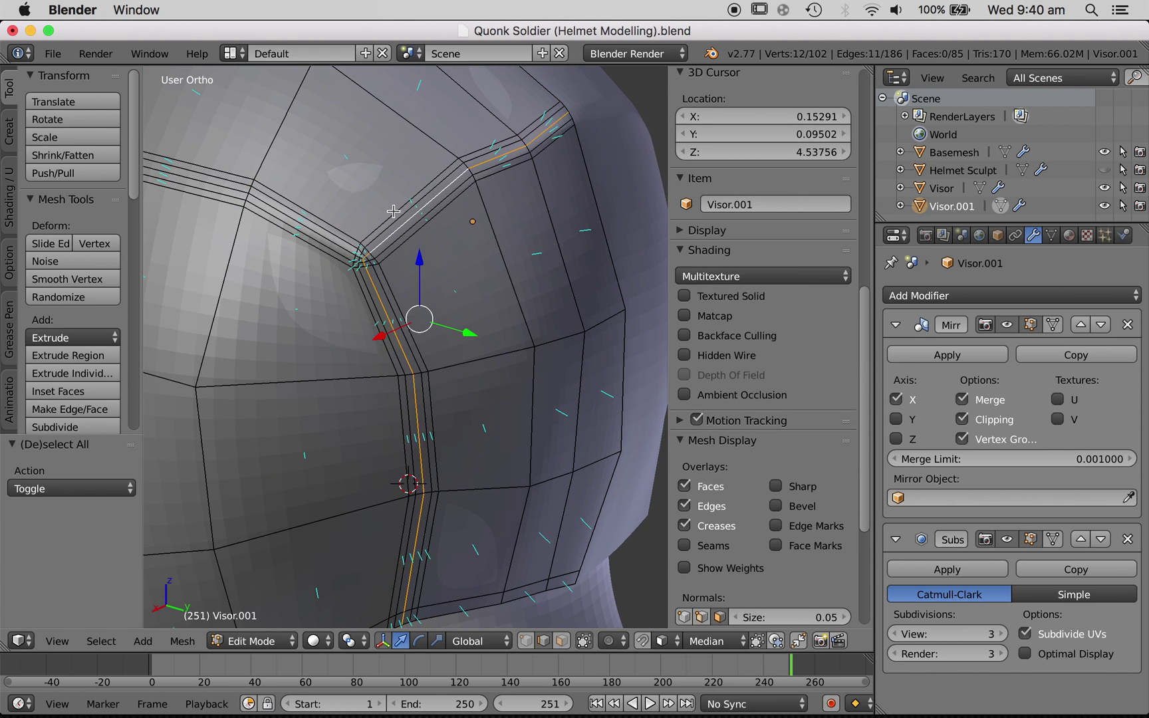
alt+shift+right_click(324, 237)
scroll(451, 227, left, 10)
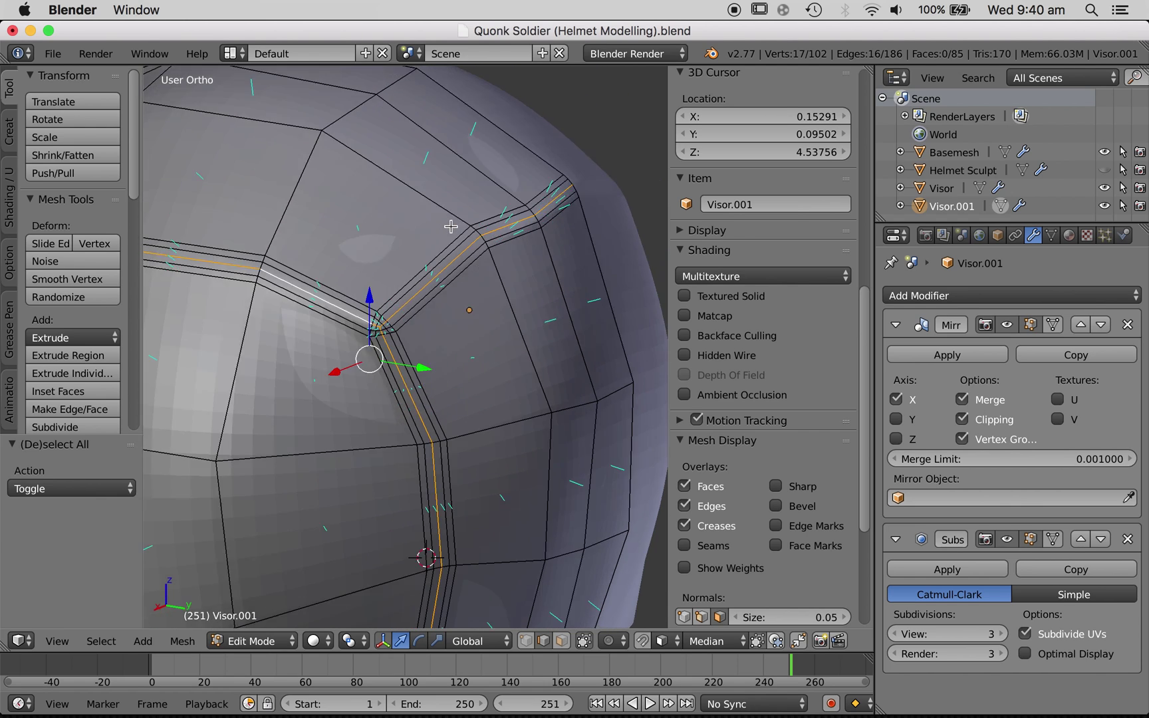
scroll(451, 227, left, 5)
key(z)
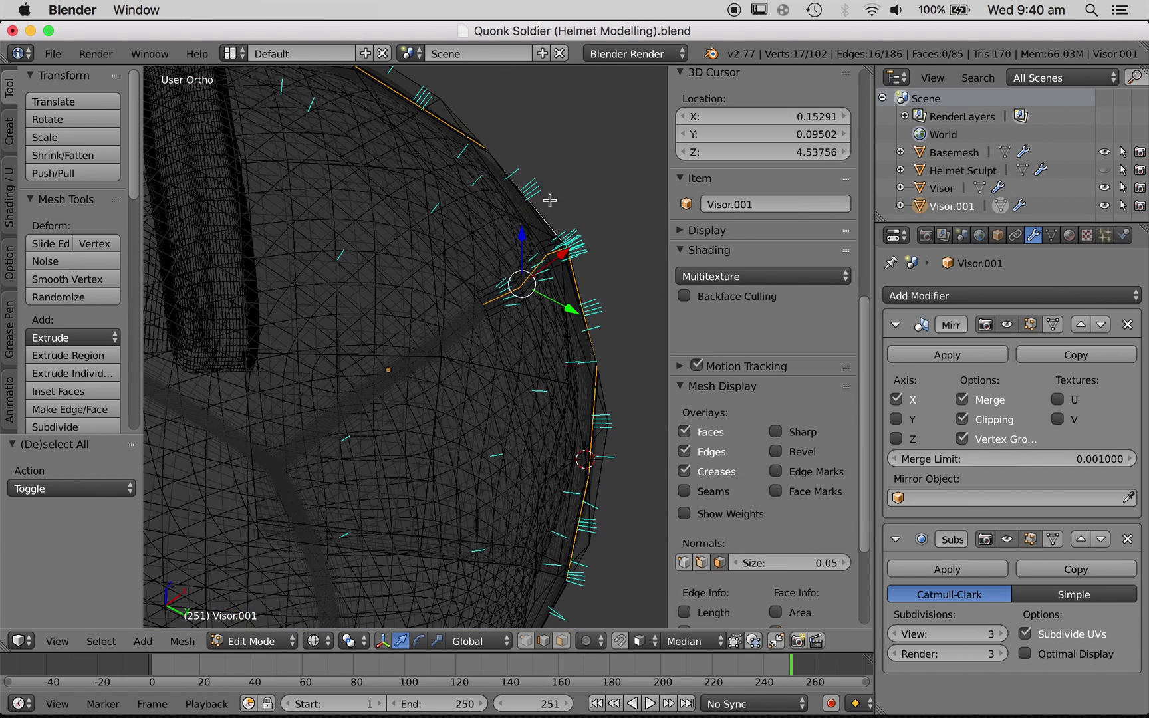
key(g)
click(587, 203)
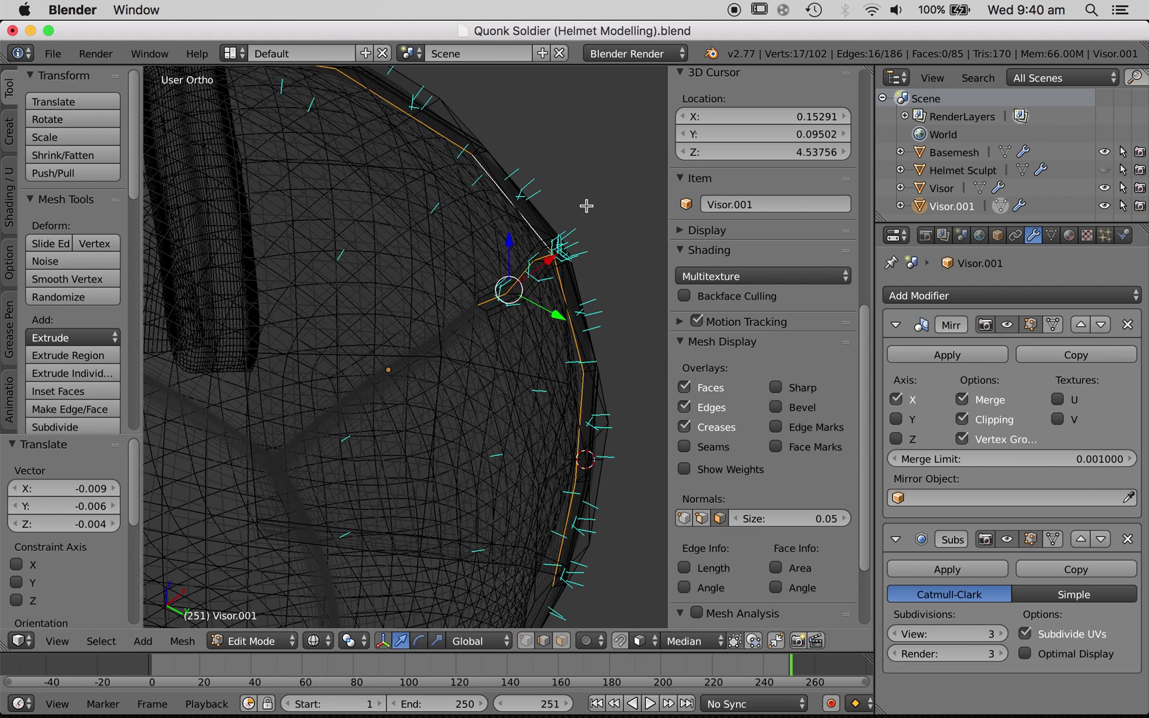
key(z)
key(Tab)
scroll(587, 206, left, 5)
scroll(522, 269, down, 6)
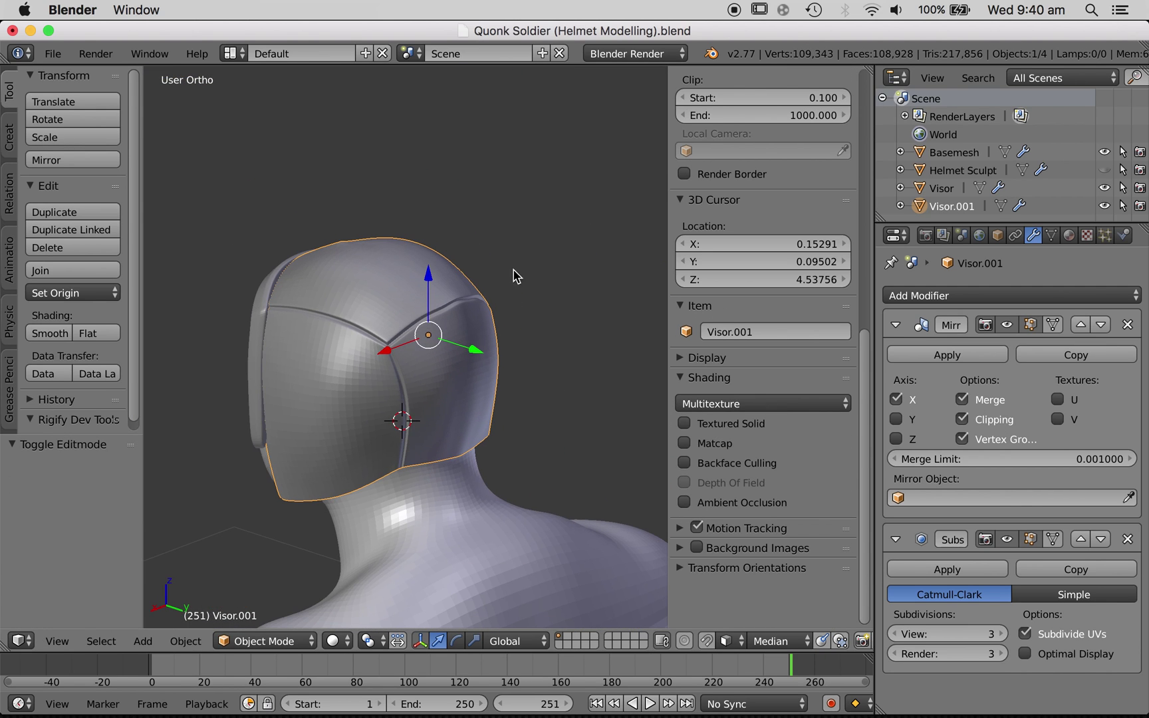
scroll(472, 385, up, 6)
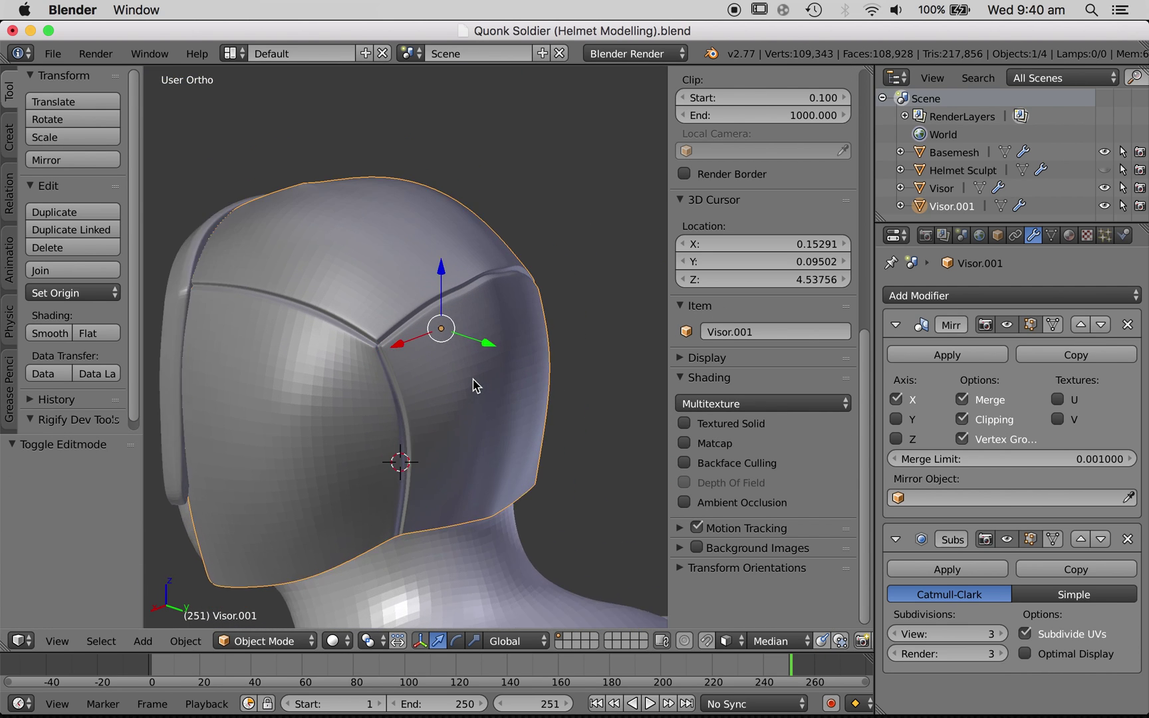
- Bevel the edge loop running from the crown down the back of the shell with an amount of 0.013 and 1 segment
key(Tab)
scroll(468, 282, down, 3)
alt+click(396, 367)
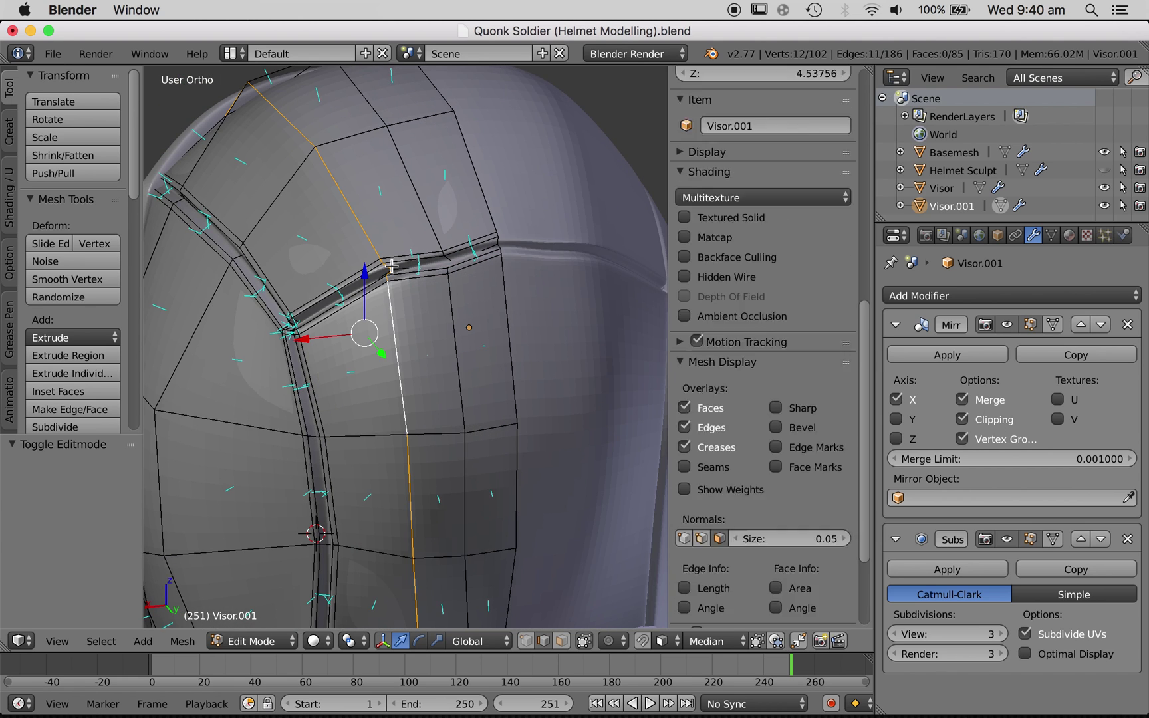
key(z)
key(z)
key(ctrl+b)
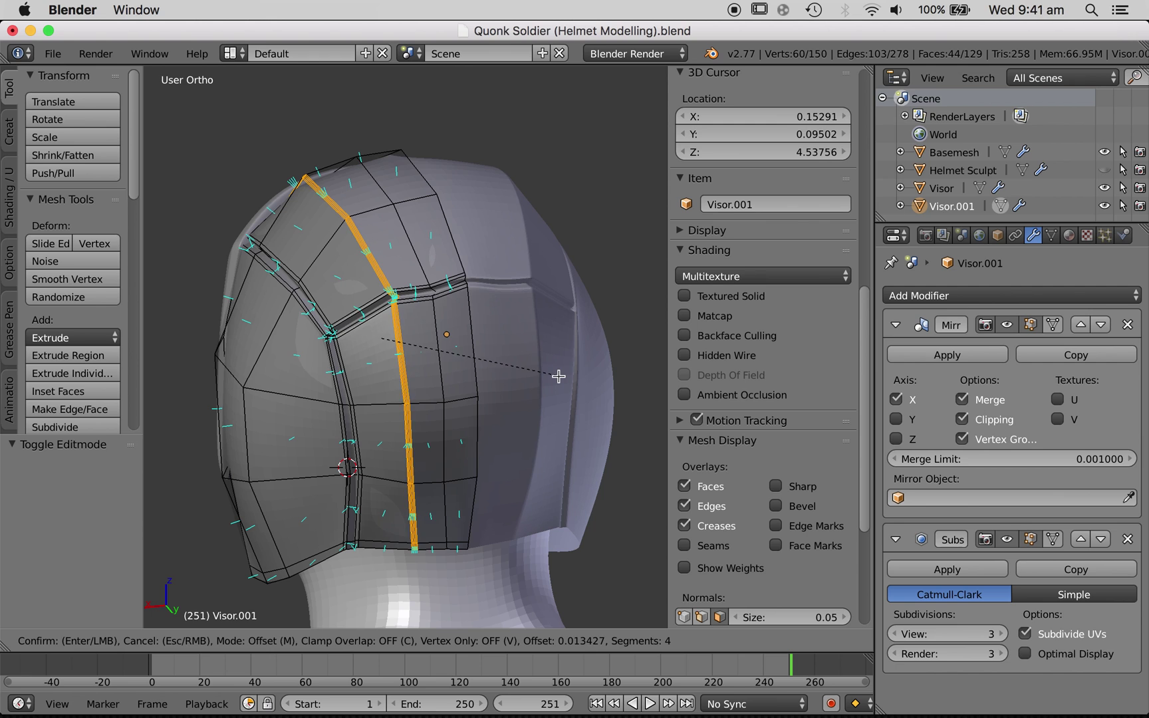
click(559, 376)
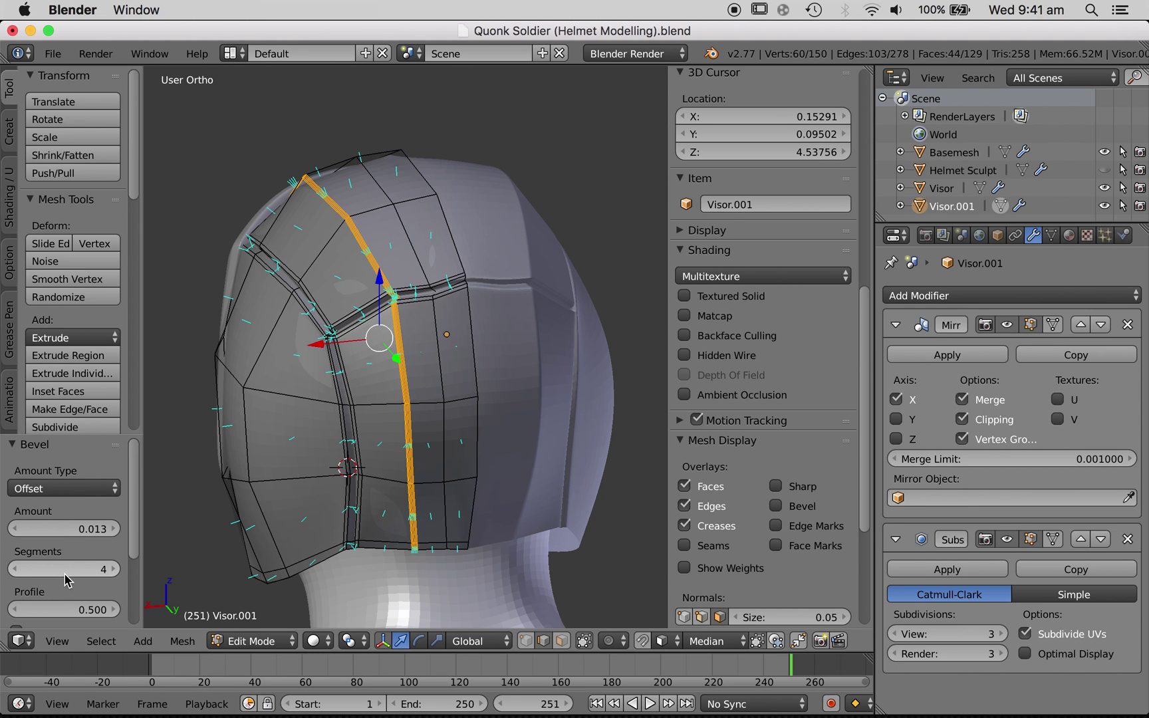
scroll(412, 349, up, 4)
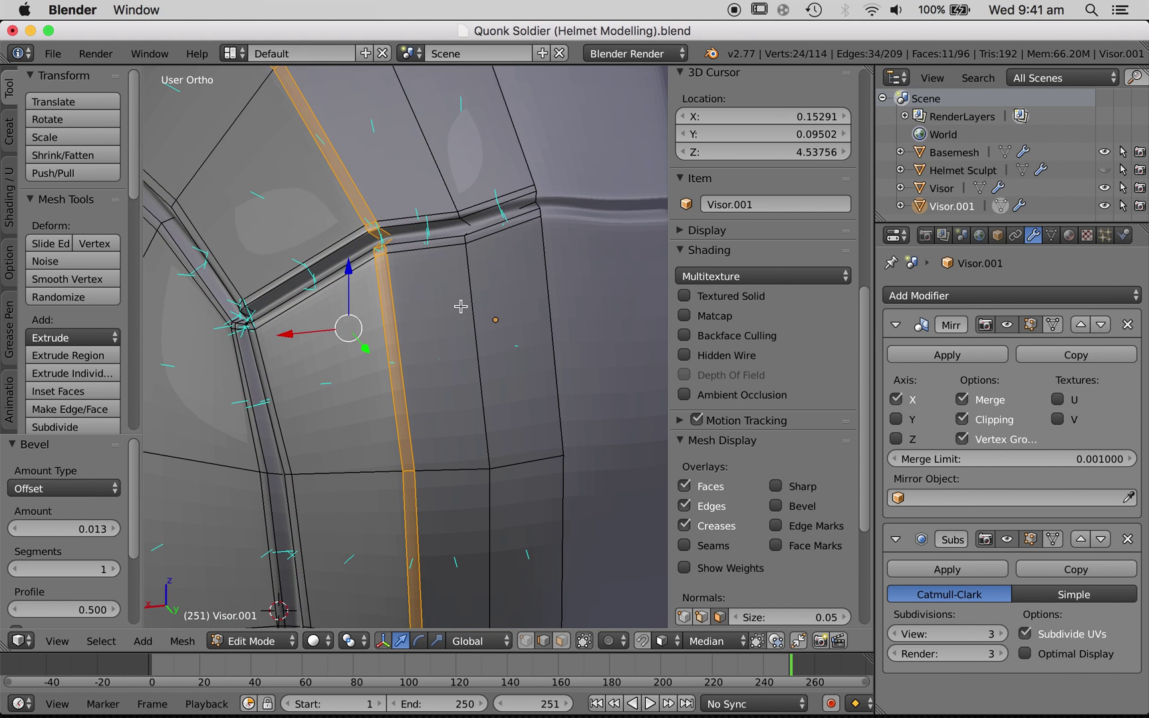
- Inspect the beveled back panel and the grooves from behind and below, in both object and edit mode
scroll(461, 306, down, 4)
key(Tab)
scroll(564, 382, right, 5)
scroll(564, 379, down, 5)
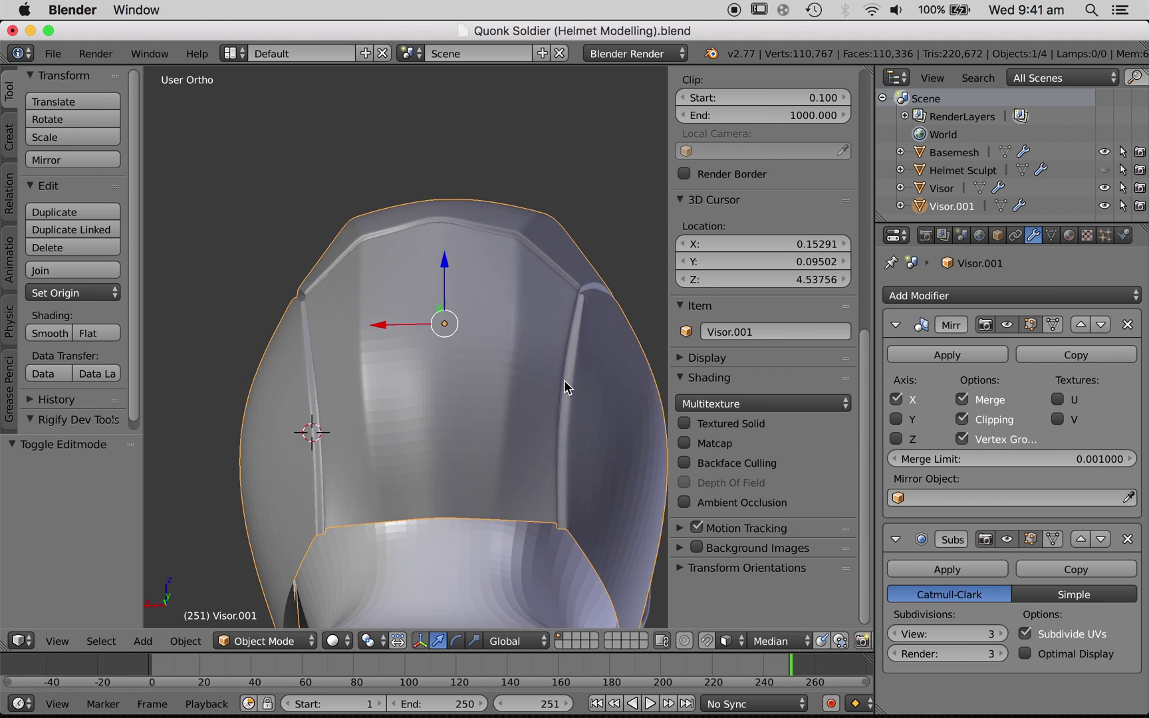
scroll(564, 380, down, 3)
key(Tab)
scroll(538, 380, up, 5)
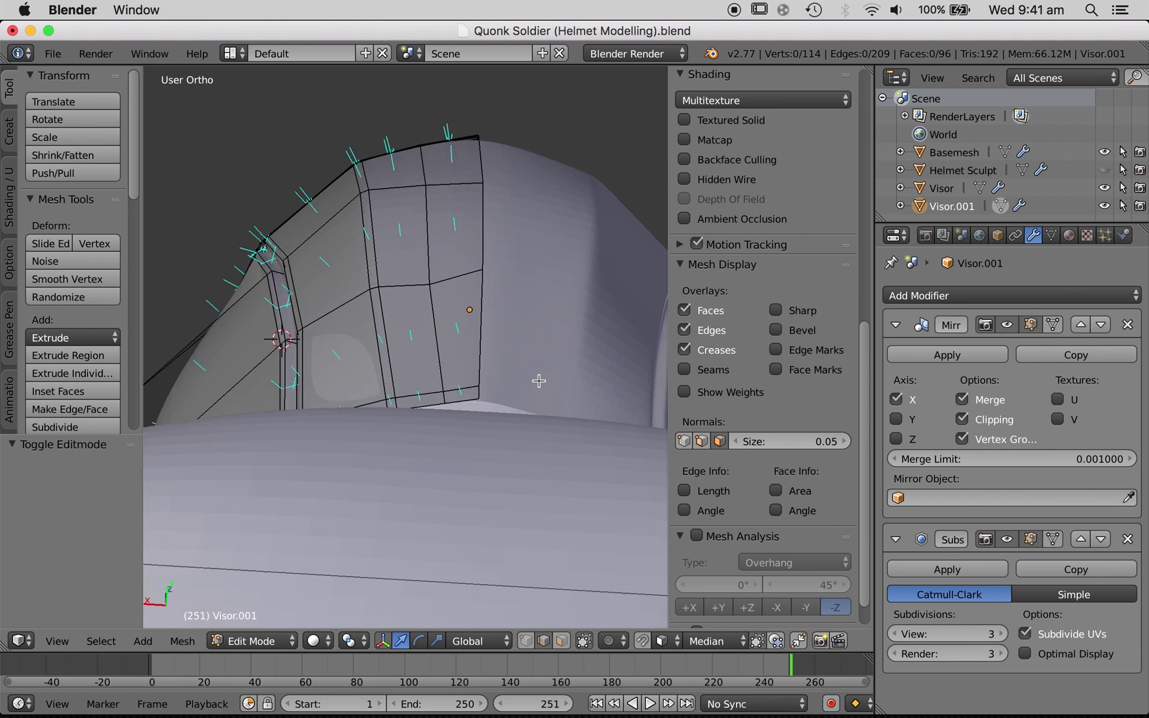
scroll(538, 380, down, 4)
key(Tab)
scroll(541, 493, down, 4)
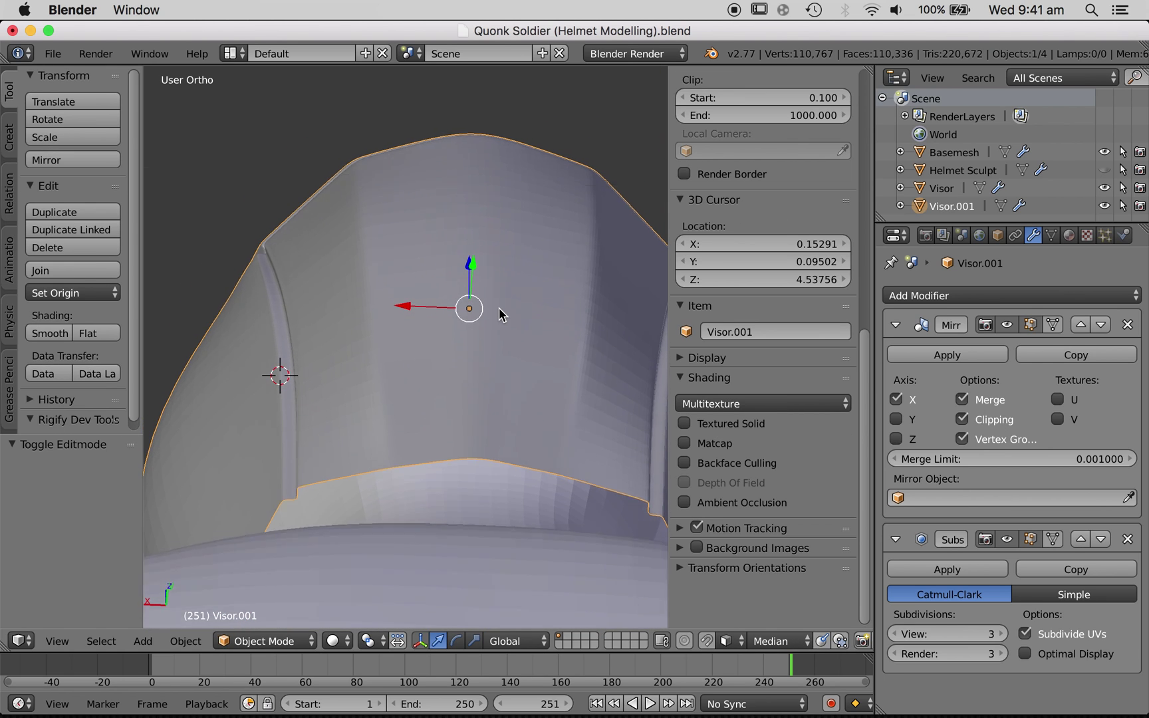
scroll(499, 307, down, 6)
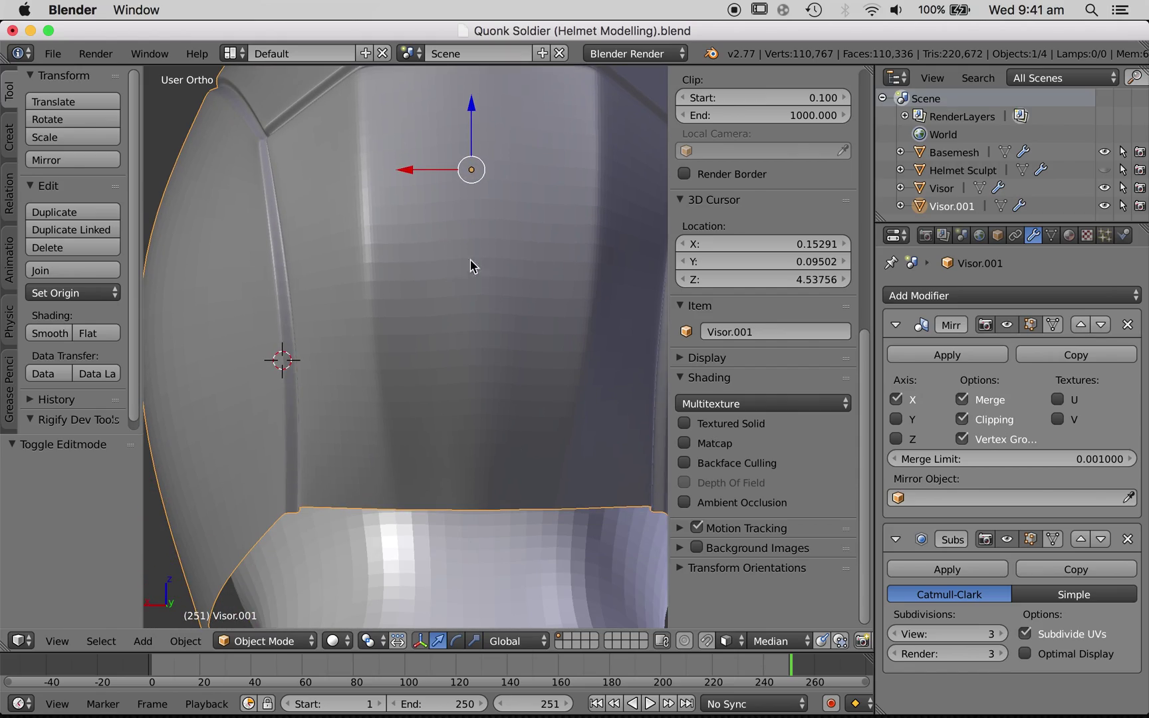
- Select the lowest two centre-line edges at the back of the shell and move them about -0.006 along Y
key(Tab)
scroll(499, 410, down, 5)
key(a)
key(z)
scroll(500, 386, down, 4)
scroll(508, 184, down, 6)
mouse_move(510, 216)
middle_down()
mouse_move(493, 329)
mouse_move(502, 362)
middle_up()
key(a)
key(b)
drag(463, 537, 574, 270)
key(z)
scroll(596, 342, down, 8)
key(z)
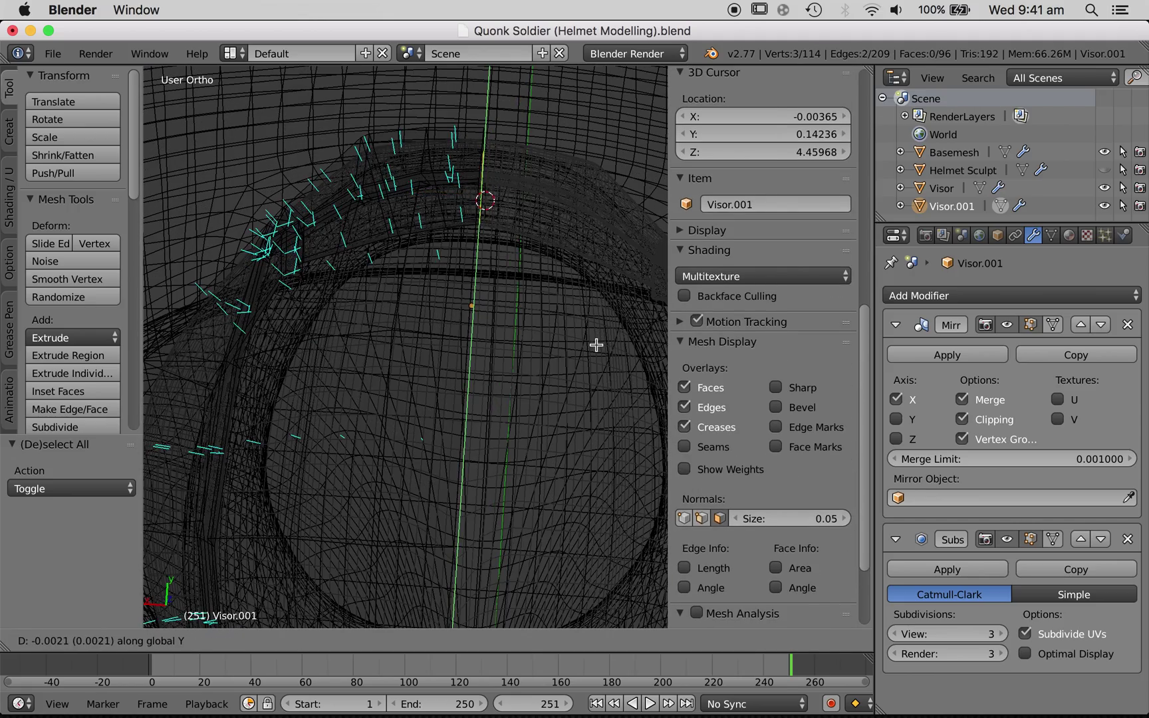
click(595, 349)
- Shift the same lower back centre-line edges about 0.002 along Y and preview the smoothed shell in object mode
key(z)
key(g)
key(y)
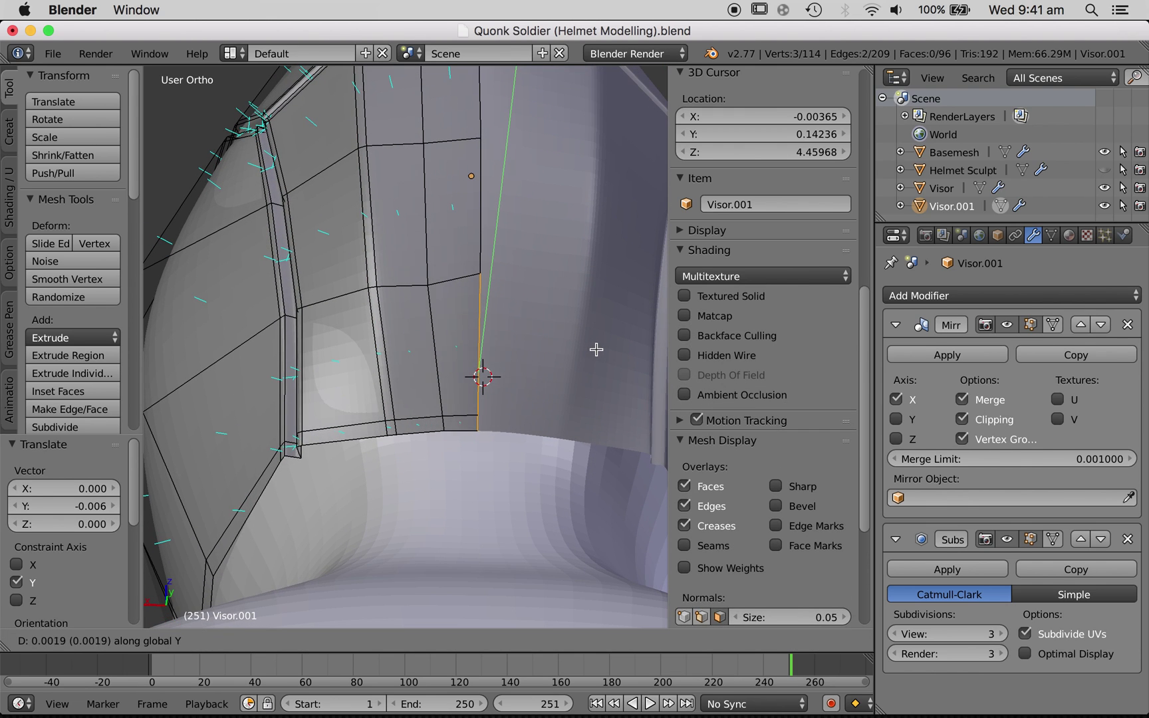
click(597, 347)
key(a)
key(Tab)
scroll(597, 348, up, 5)
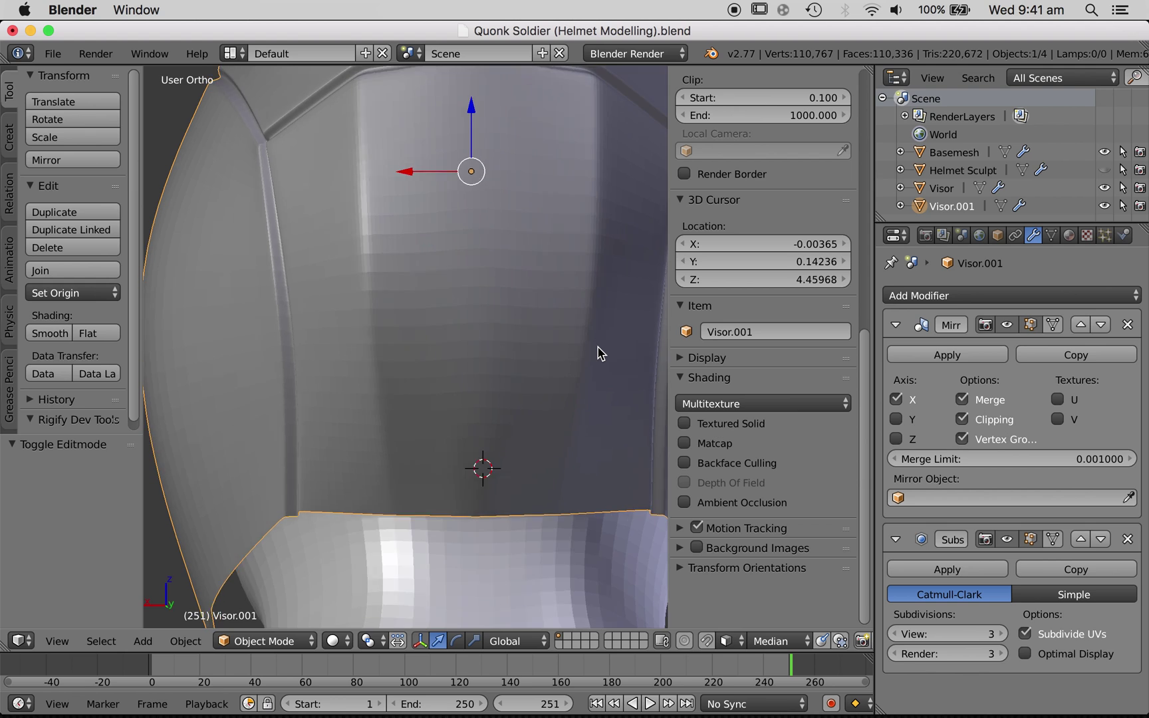
- Nudge the lower back centre-line edges about -0.001 along Y to even out the panel's curve
scroll(597, 348, down, 8)
key(Tab)
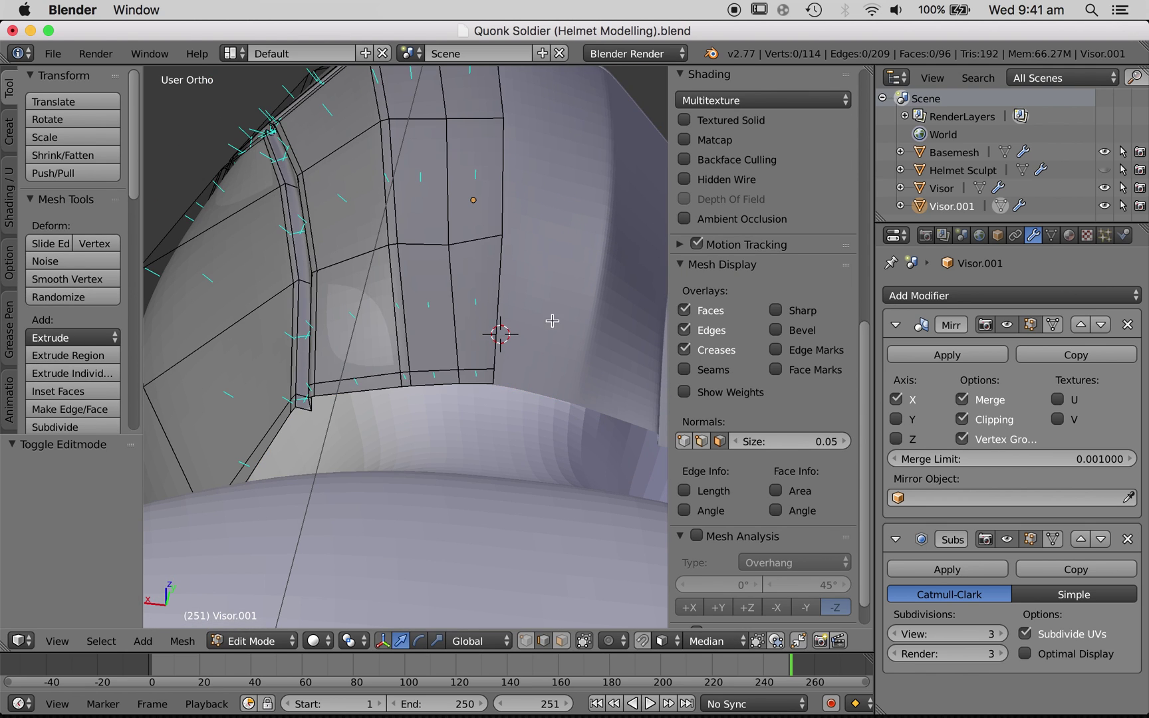
alt+right_click(500, 279)
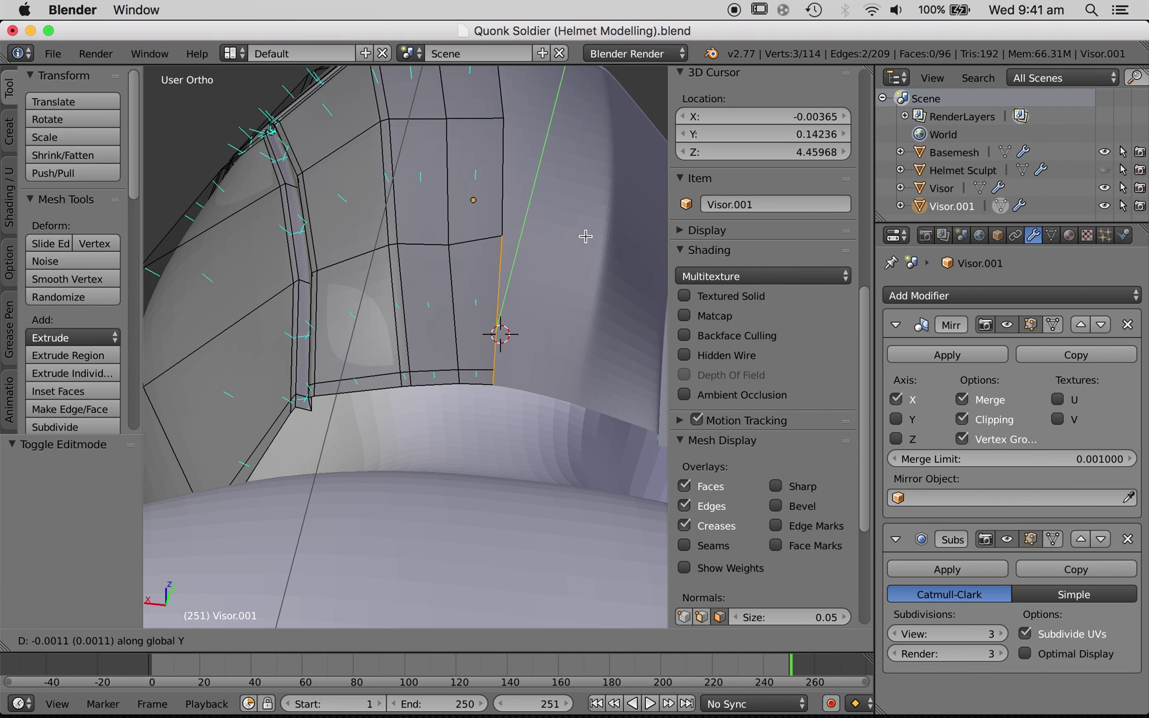
key(a)
- Adjust the position of the short rim edge beside the back centre line and check the smoothed shape in object mode
drag(477, 404, 478, 403)
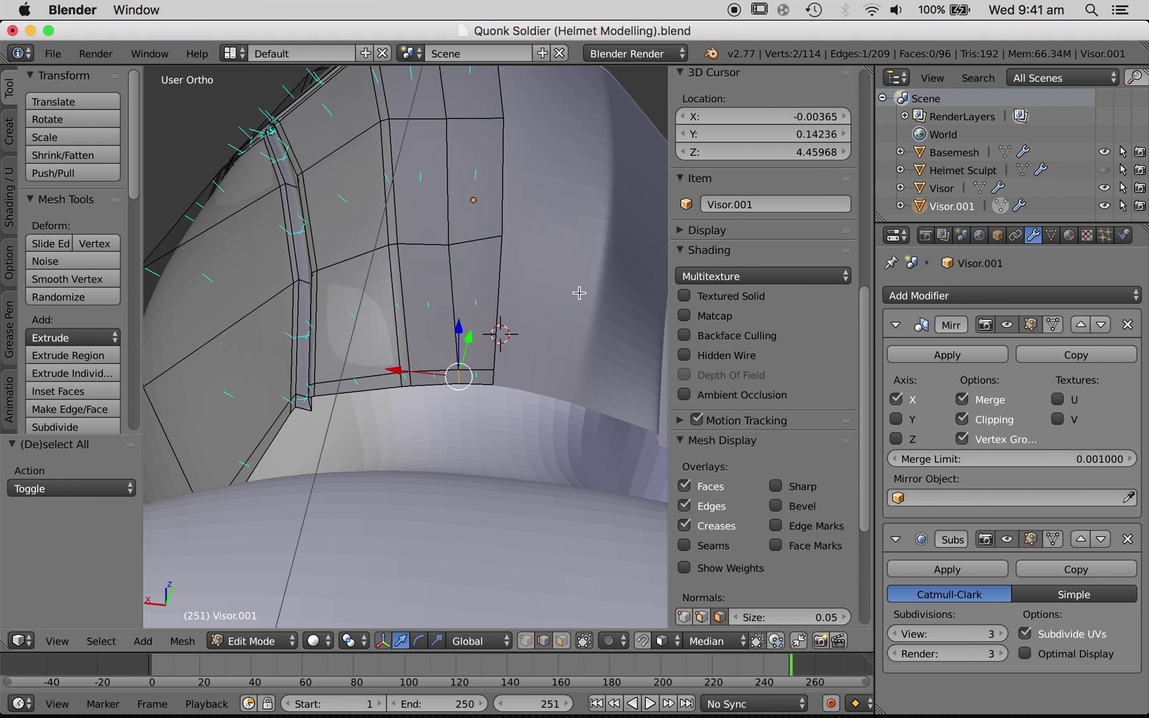
click(573, 294)
key(Tab)
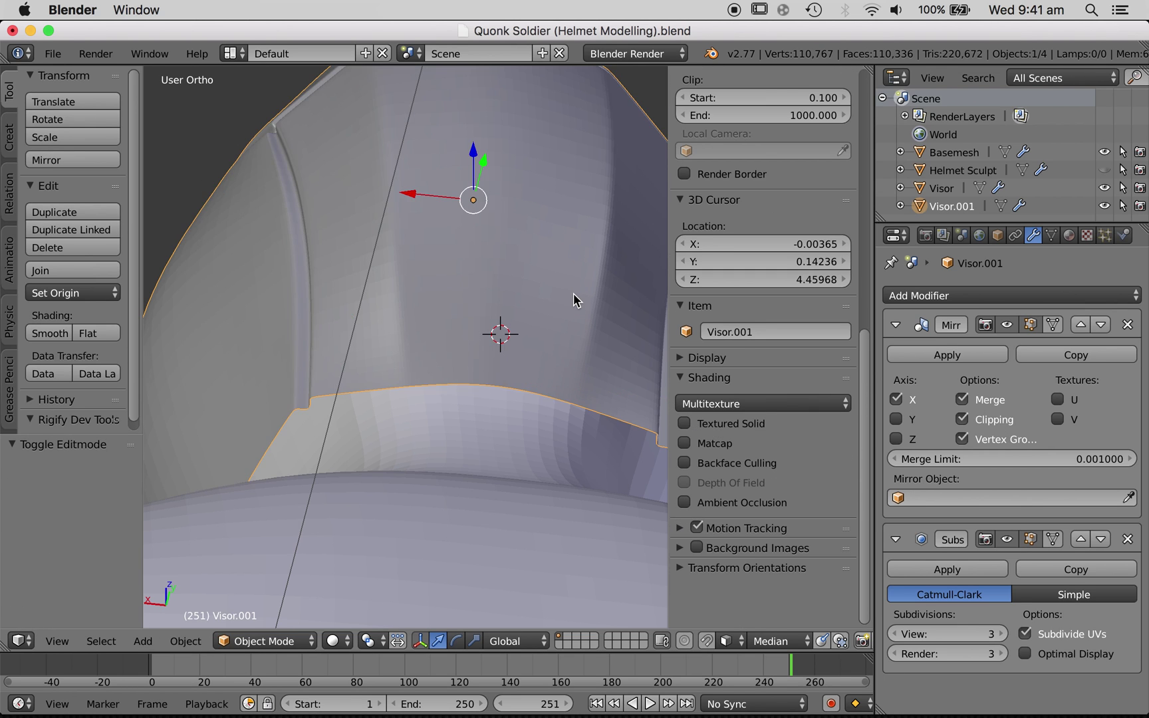
scroll(574, 294, up, 5)
ctrl+scroll(579, 282, down, 3)
scroll(598, 249, up, 5)
scroll(599, 253, left, 10)
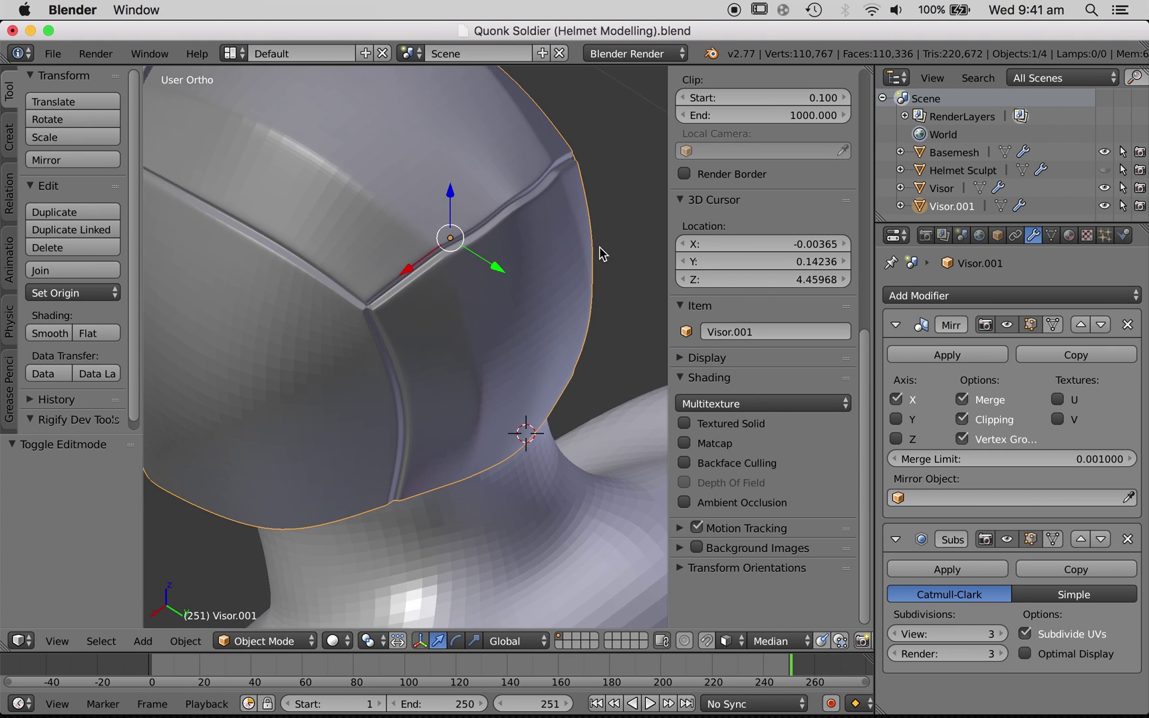
- Select the five groove vertices on the back centre line and reposition them to smooth the horizontal groove
scroll(599, 252, right, 8)
key(Tab)
shift+scroll(599, 248, up, 4)
ctrl+scroll(599, 248, up, 4)
scroll(596, 248, right, 5)
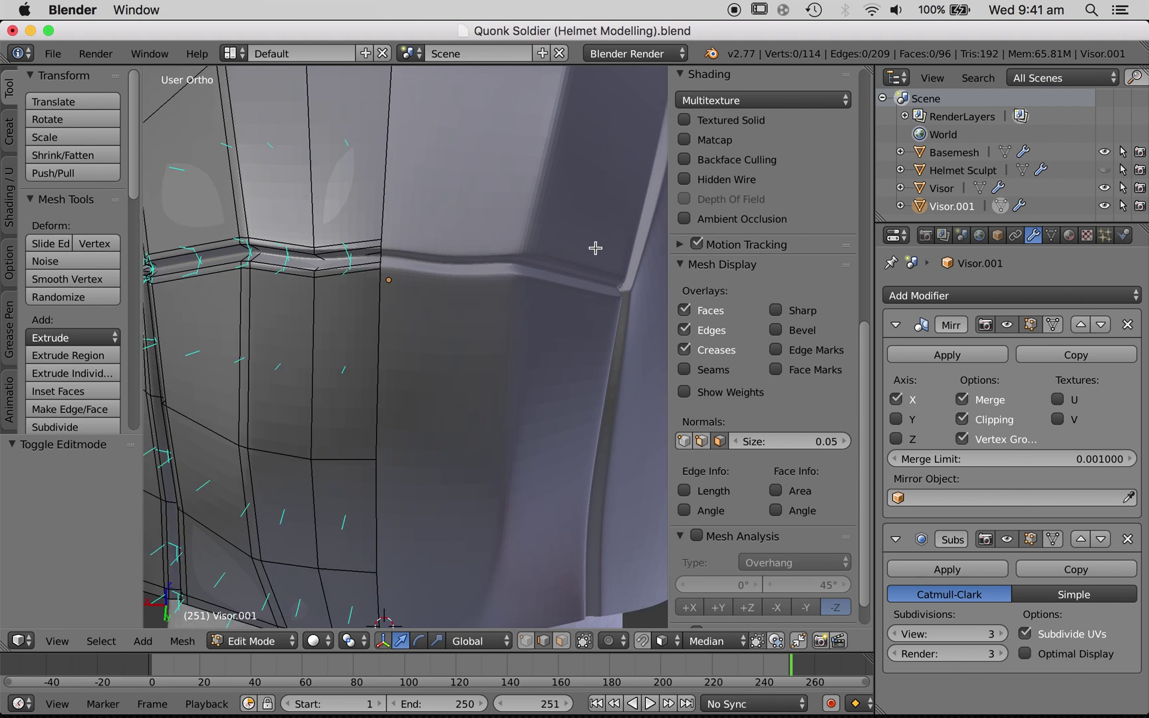
scroll(385, 216, left, 5)
drag(446, 321, 446, 322)
key(z)
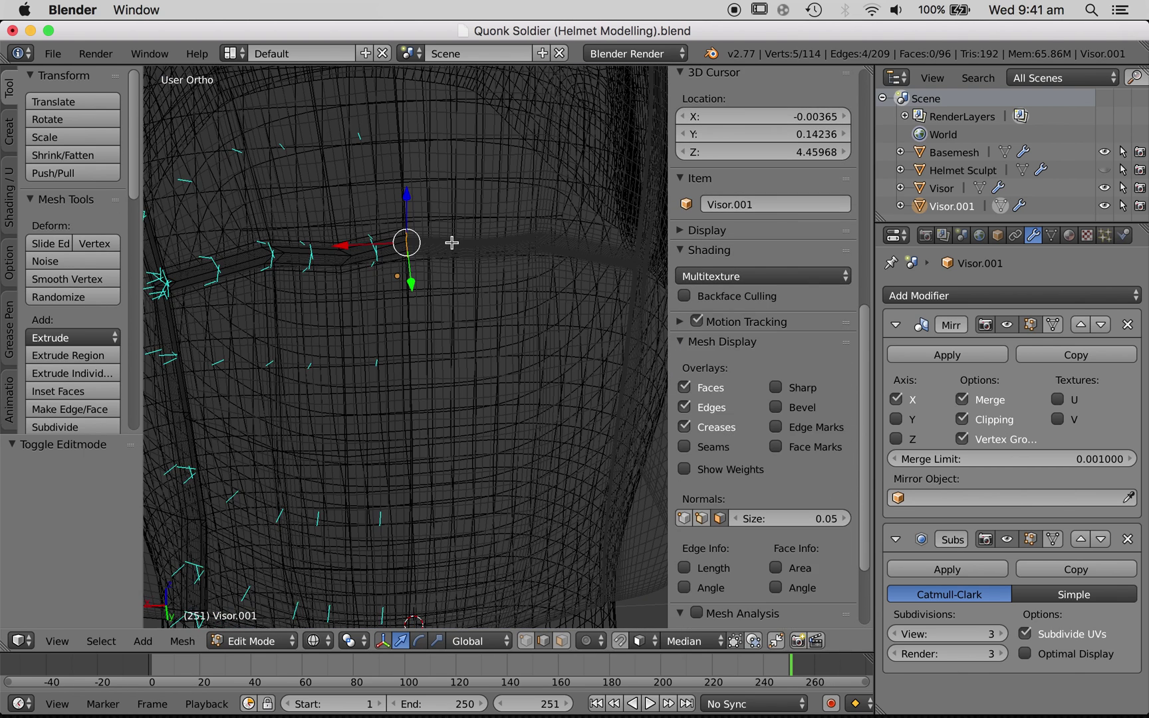
key(z)
click(450, 250)
key(a)
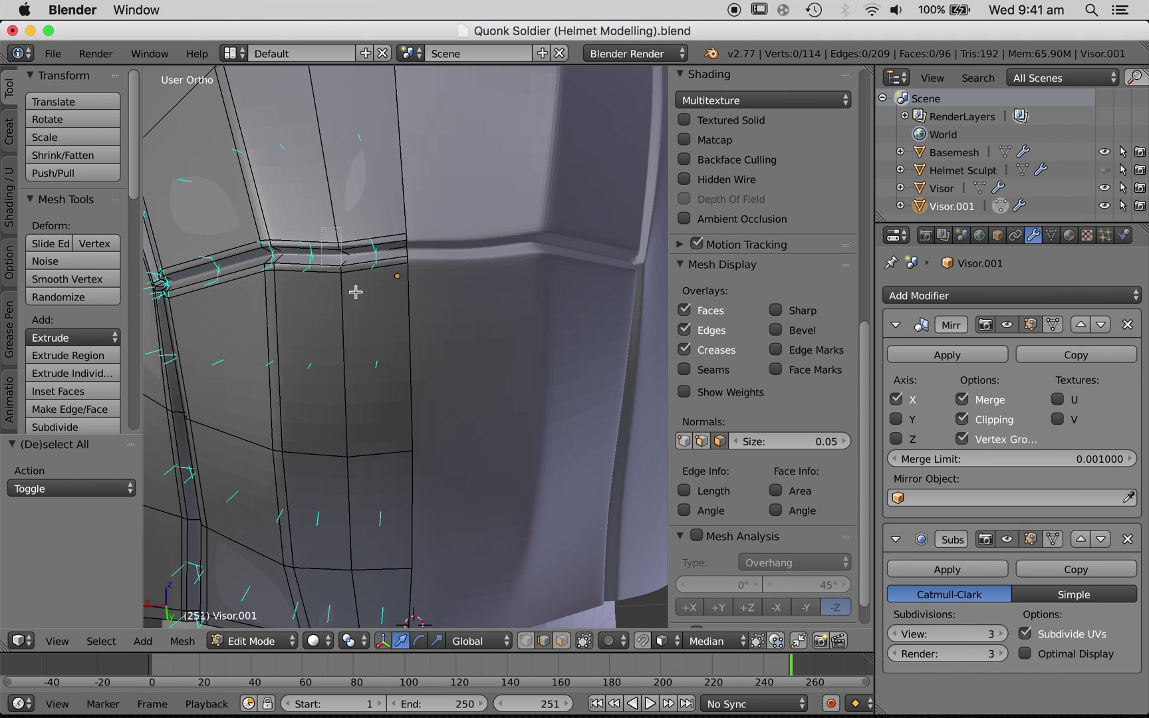
- Move the groove vertices beside the back centre line about 0.004 X, -0.004 Y and 0.005 Z, and preview the groove
key(ctrl+z)
key(g)
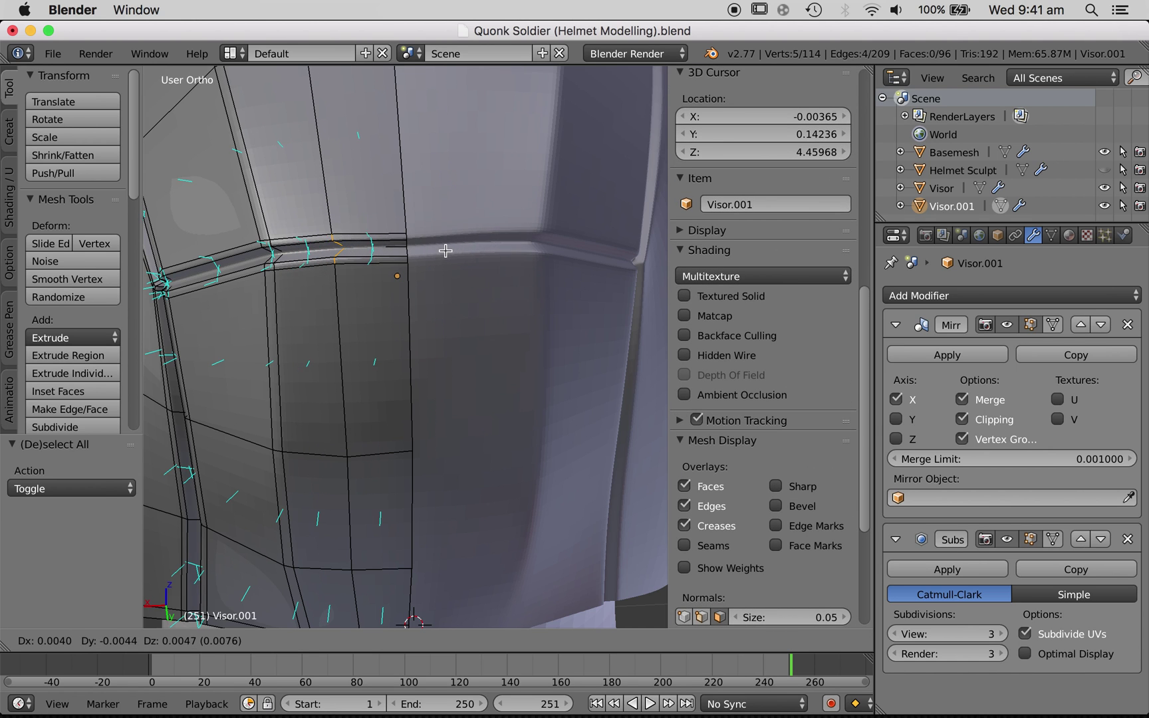
click(446, 252)
key(a)
key(Tab)
scroll(571, 299, down, 6)
scroll(571, 300, left, 6)
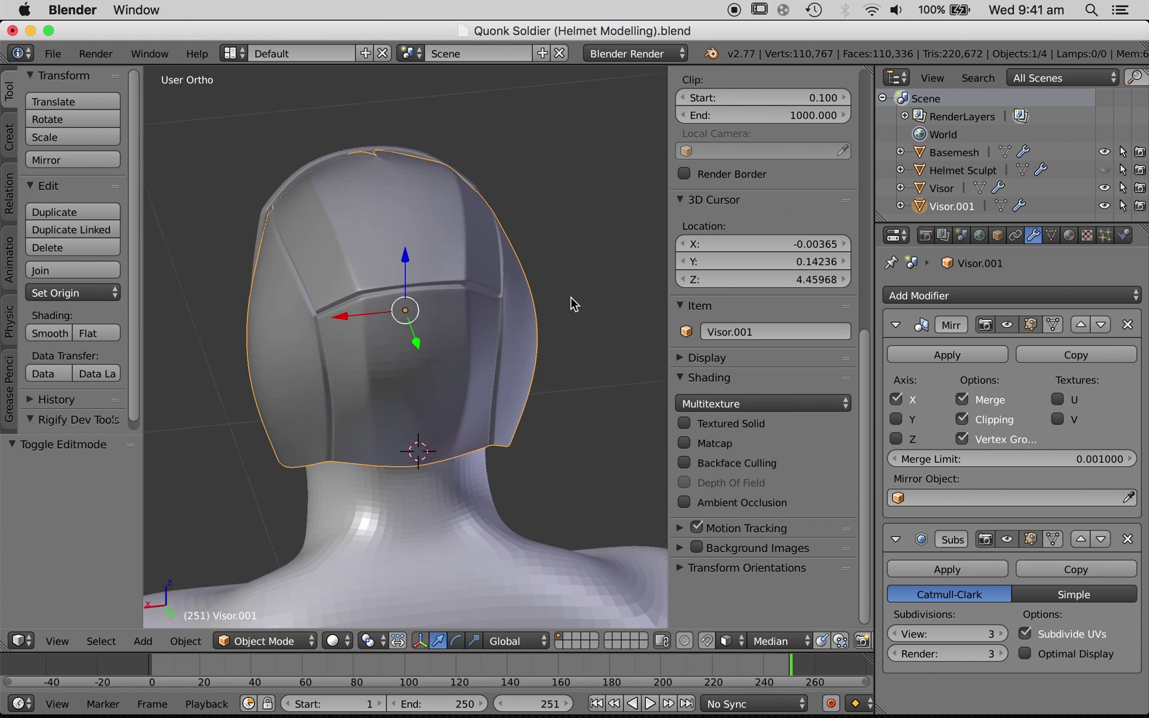
- Set the X coordinate of the crown's front centre-line vertex to 0 to close the gap in the mirrored shell
scroll(573, 303, left, 10)
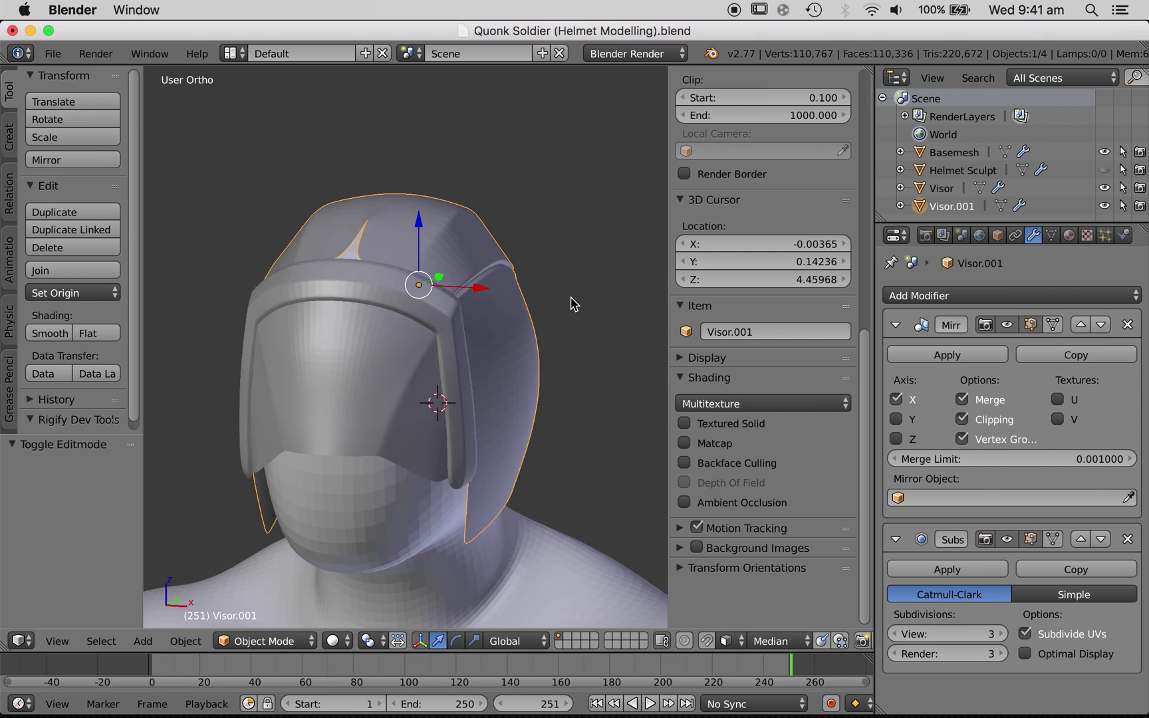
scroll(573, 304, up, 4)
key(Tab)
scroll(571, 303, down, 10)
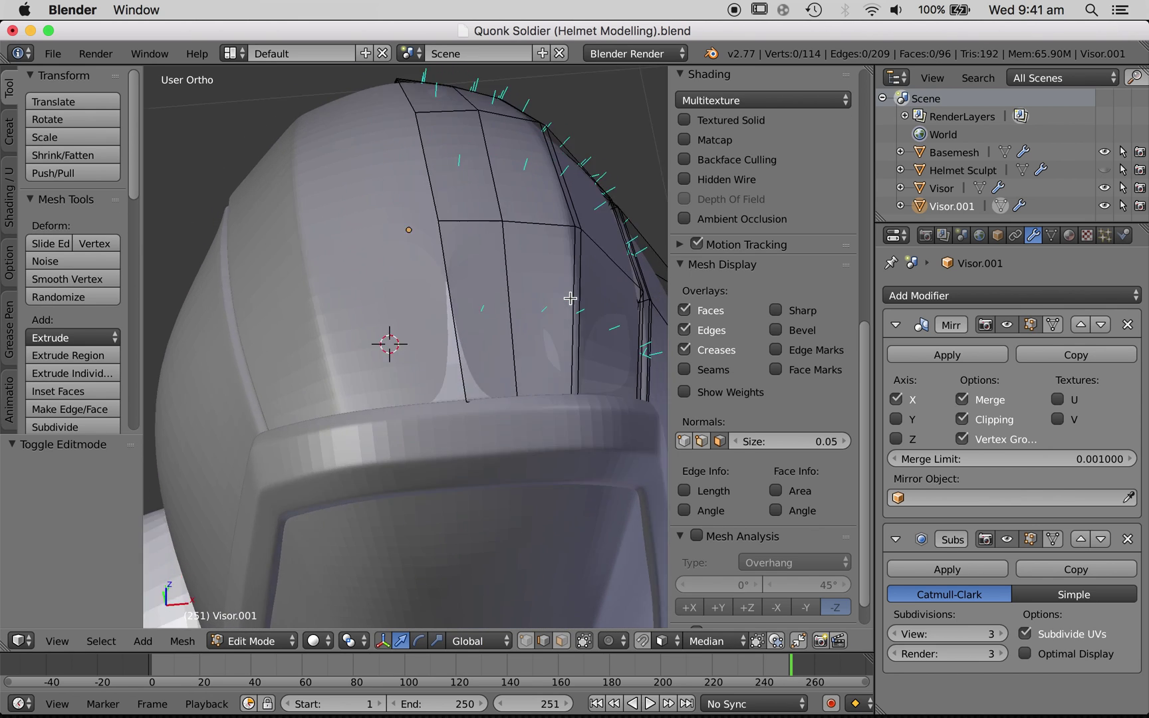
key(z)
key(a)
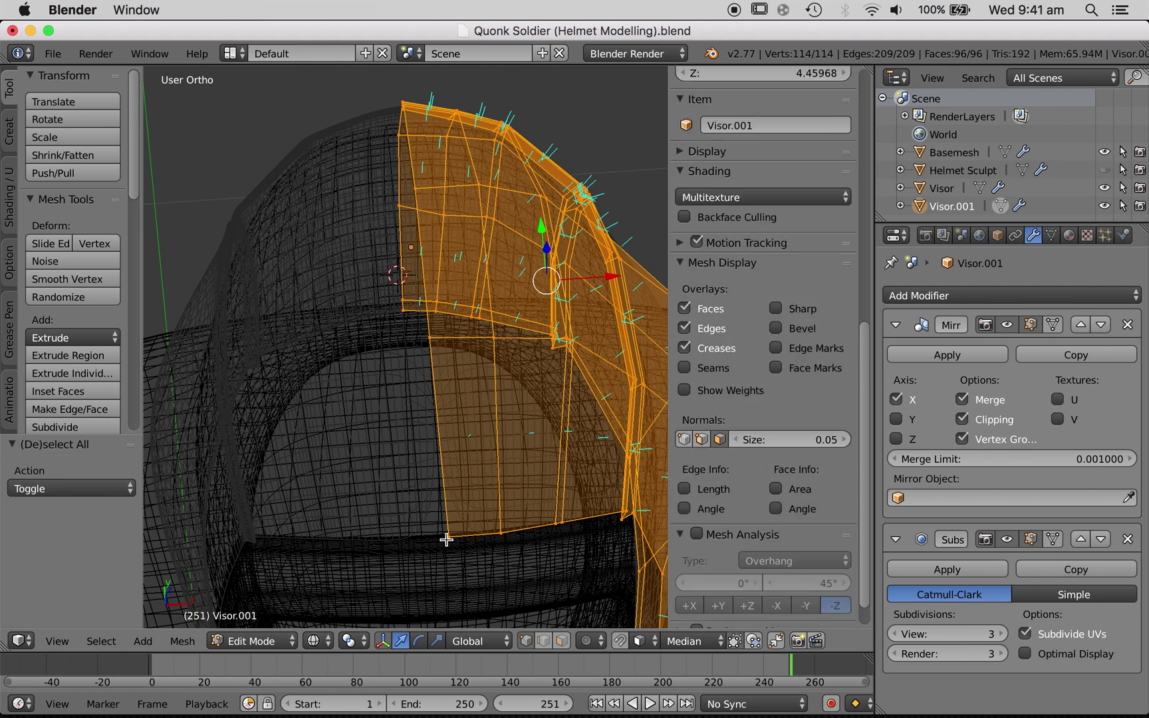
right_click(447, 539)
key(z)
scroll(789, 207, up, 5)
scroll(789, 207, up, 10)
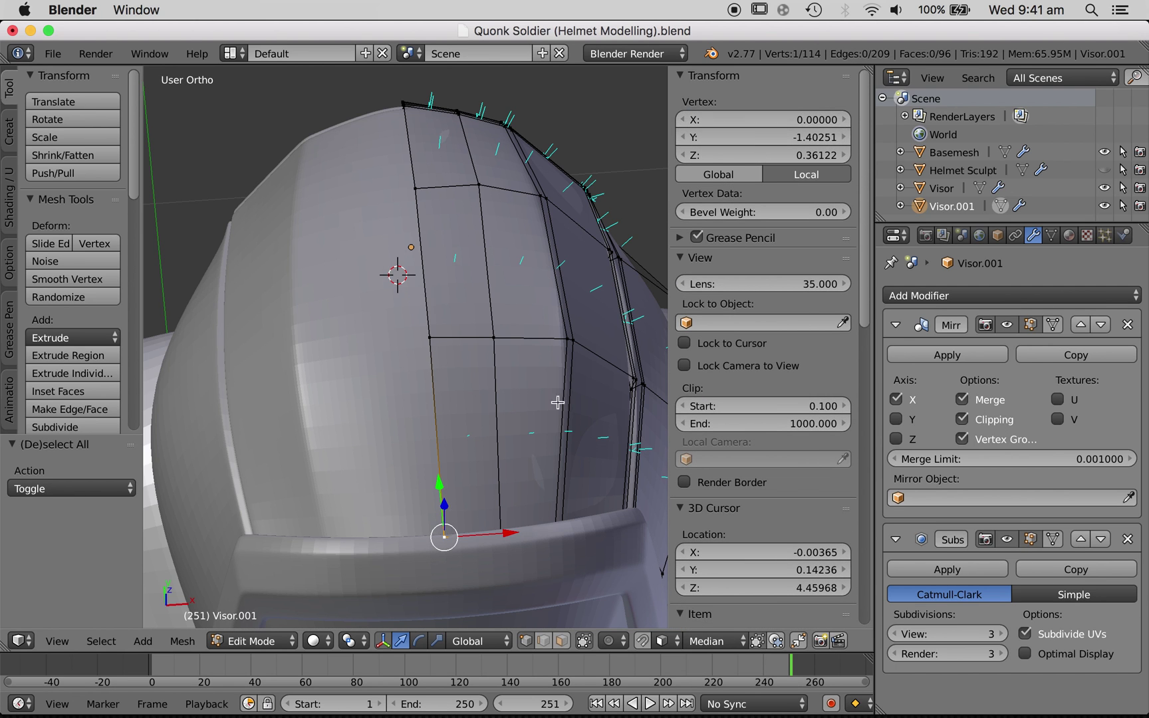
key(a)
key(Tab)
- In front view, move the four outermost side vertices inward about 0.02 along X and inspect the slimmer shell in object mode
scroll(559, 439, right, 10)
ctrl+scroll(559, 439, down, 5)
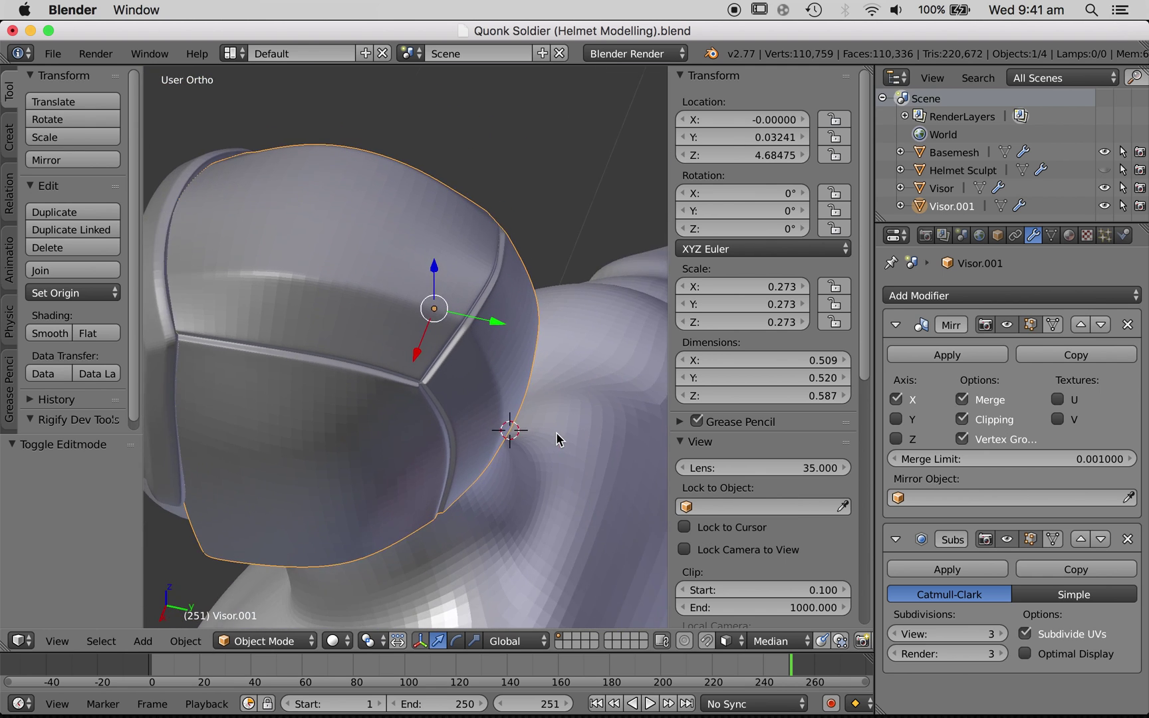
scroll(557, 439, right, 10)
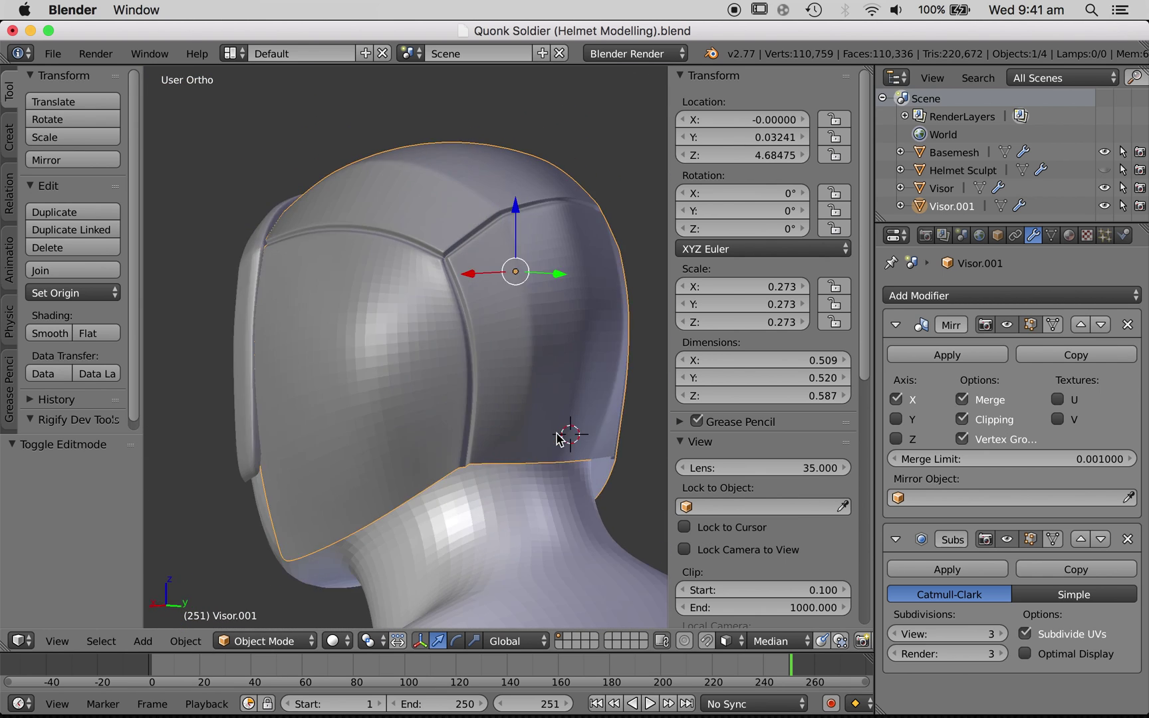
scroll(557, 439, right, 15)
key(KP_1)
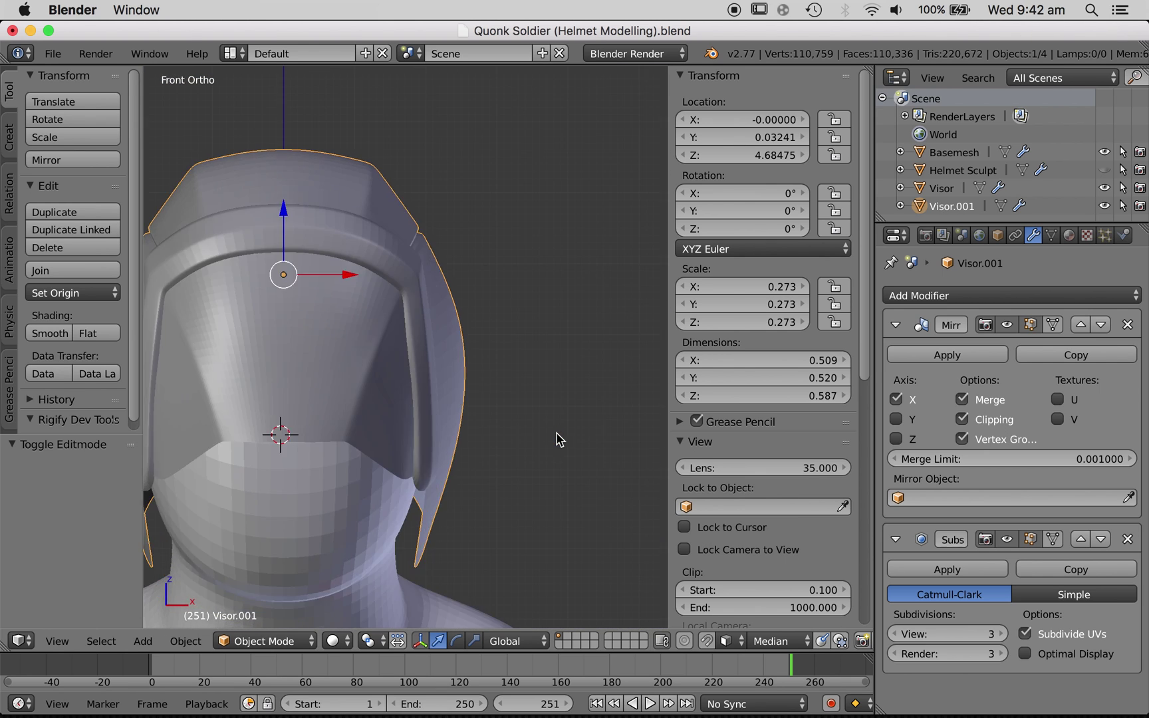
key(Tab)
key(a)
key(a)
key(z)
ctrl+drag(494, 420, 592, 371)
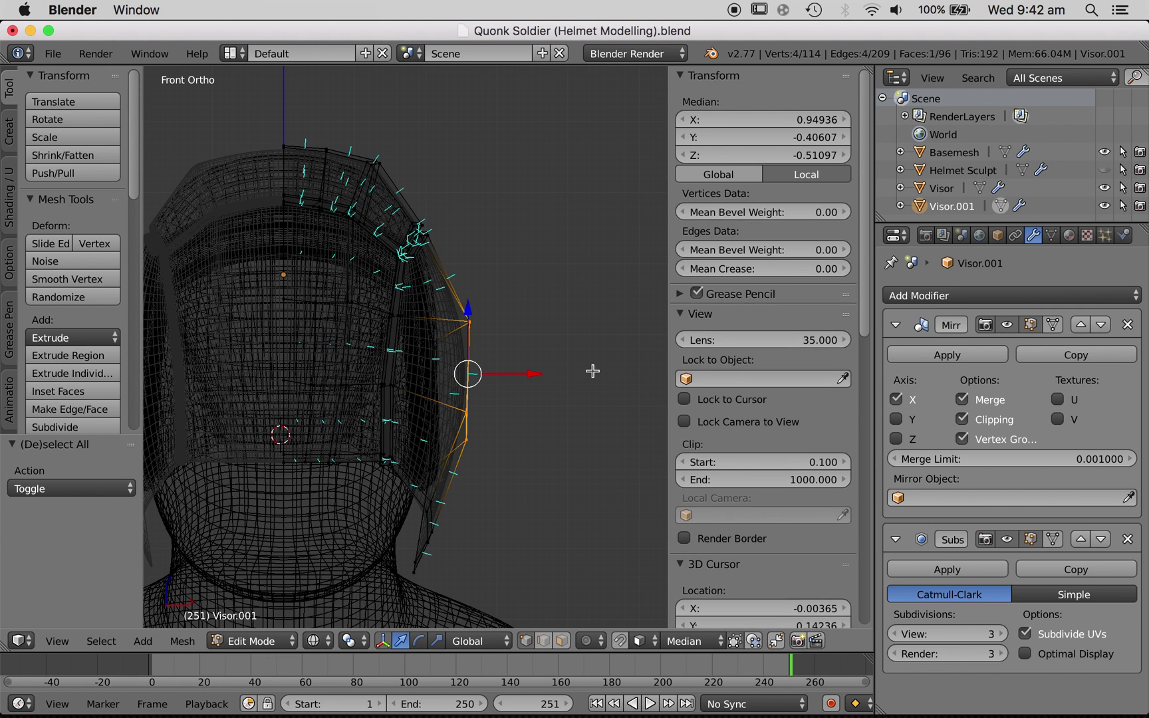
key(z)
key(g)
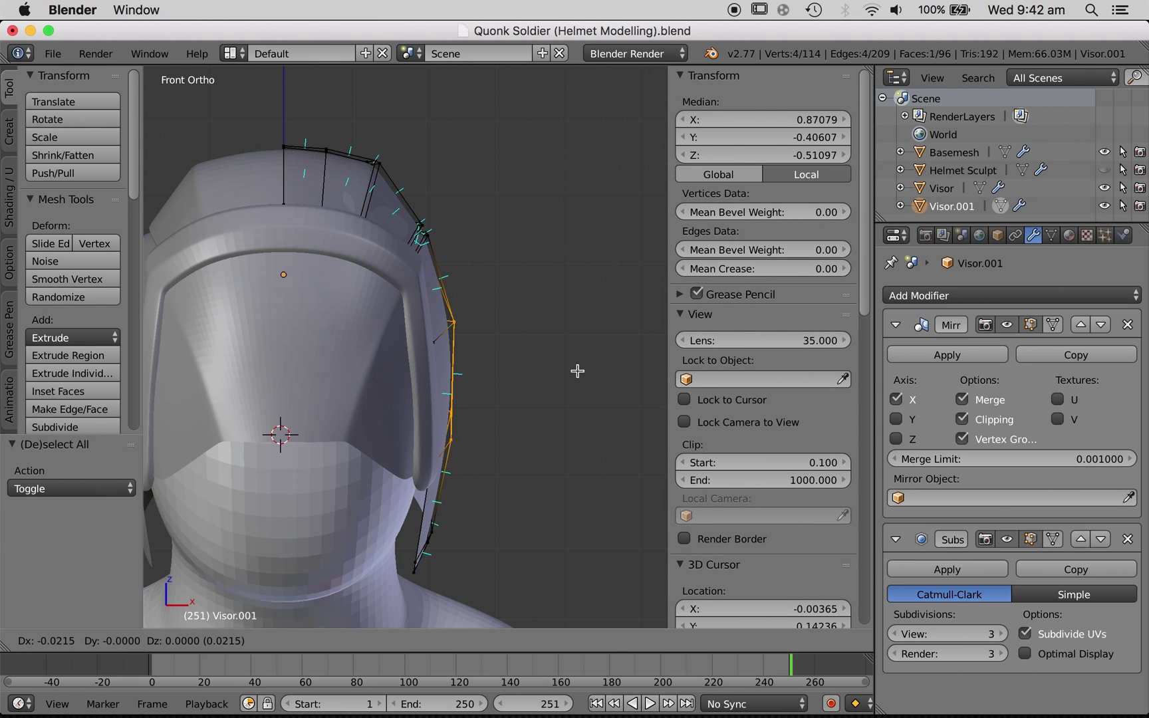
click(577, 371)
key(Tab)
scroll(579, 377, right, 8)
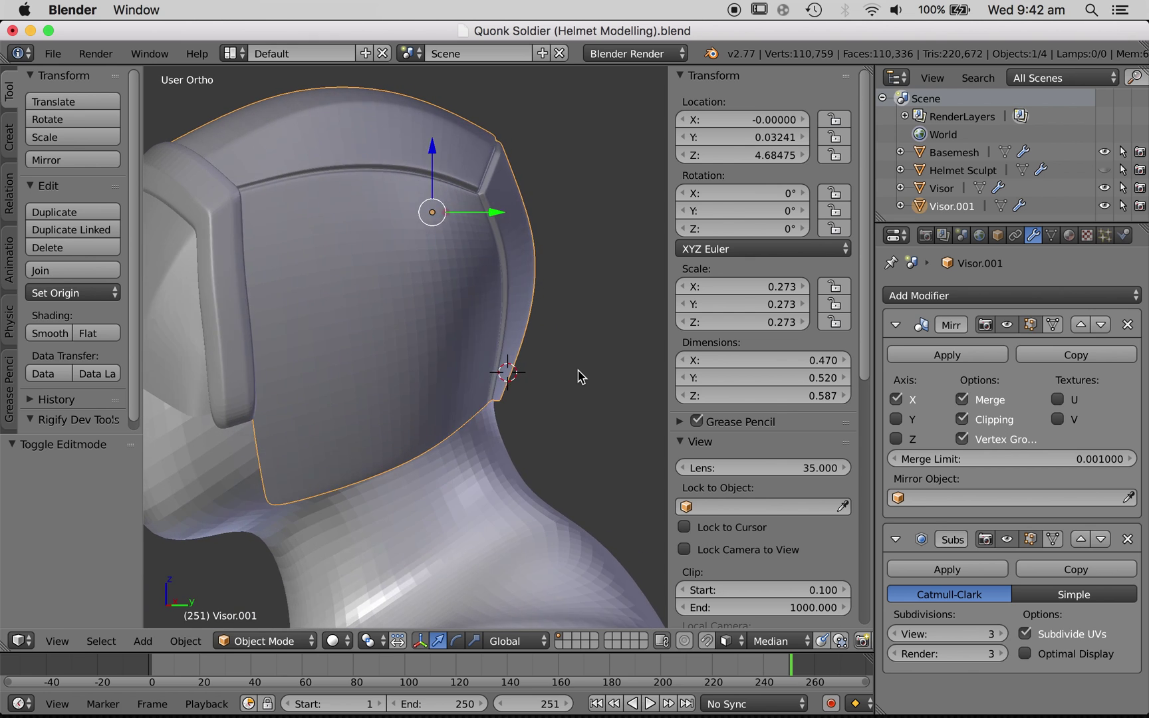
scroll(580, 376, right, 15)
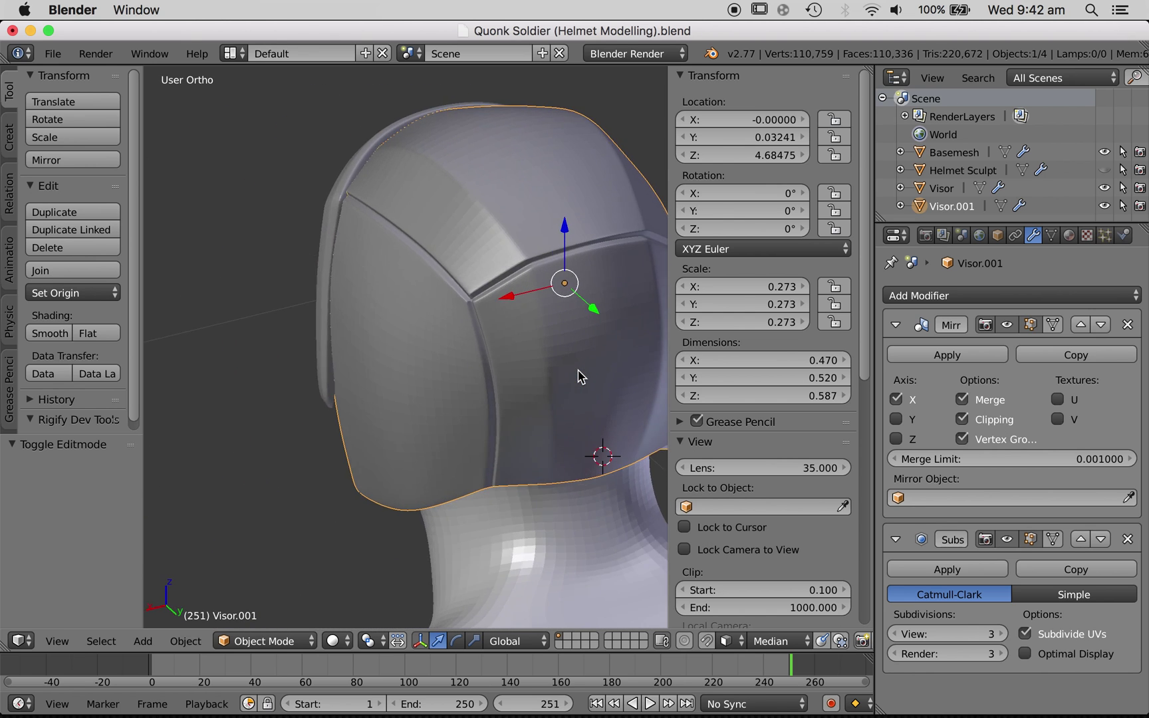